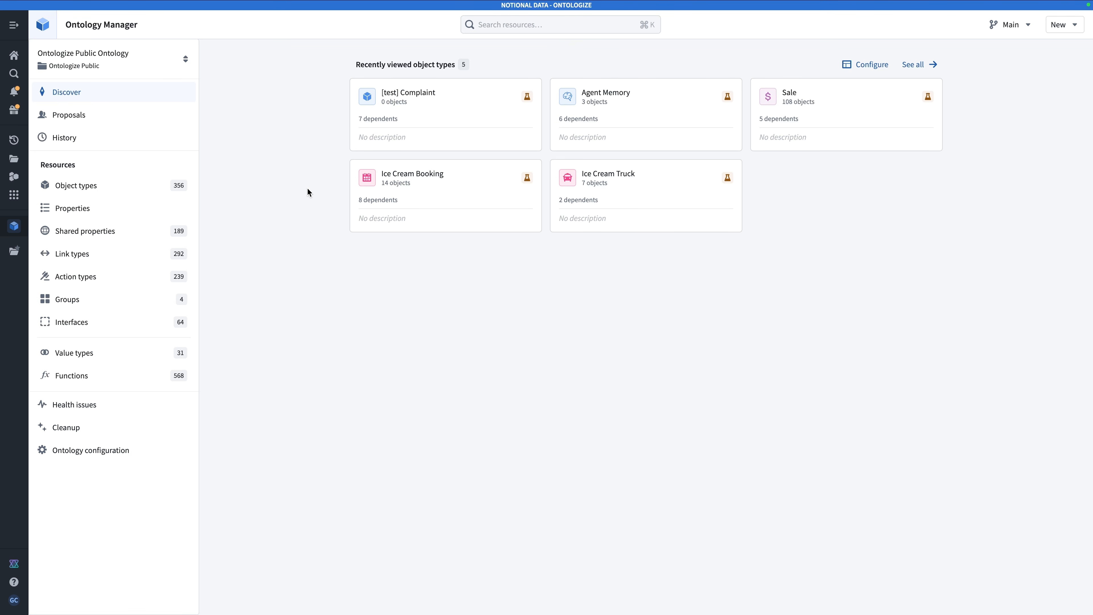
# Start a new object type without a datasource and save its backing dataset as "Support requests" in the AIP Logic Practice project
pyautogui.click(1056, 29)
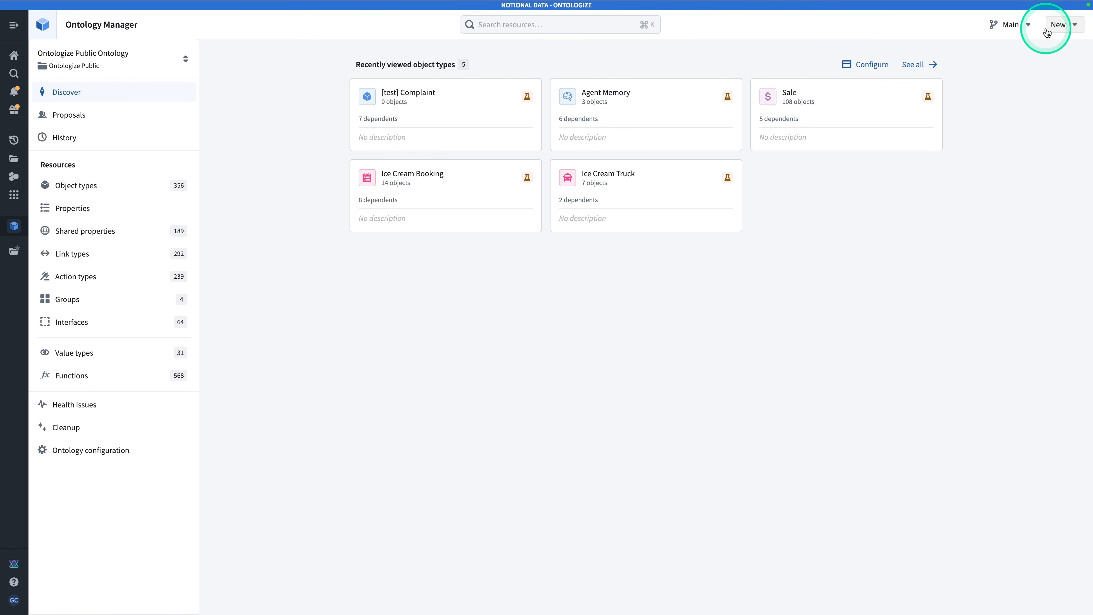
pyautogui.click(1059, 30)
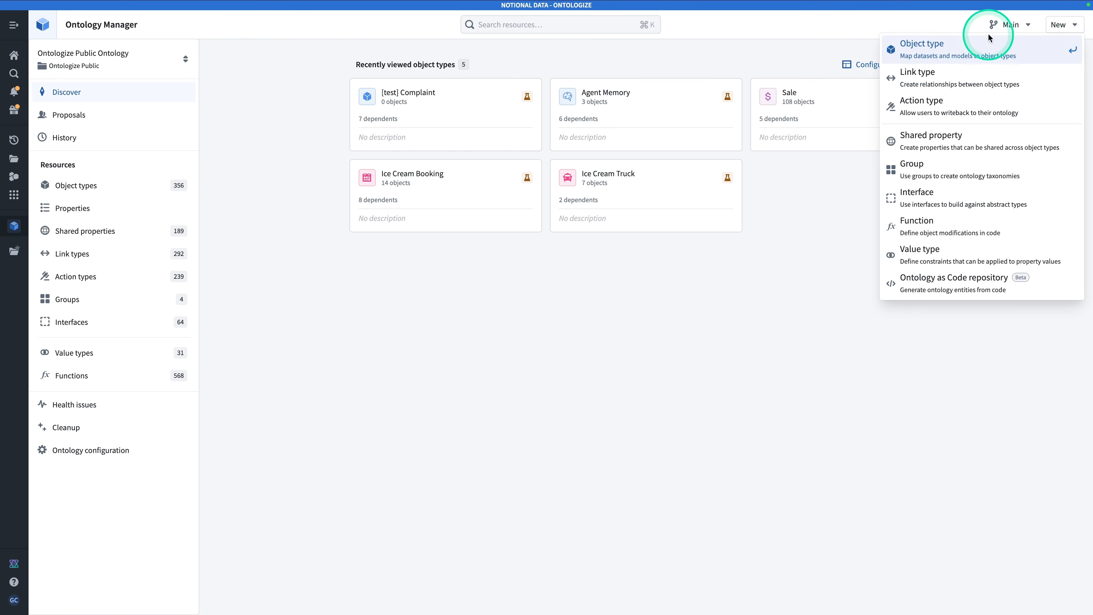
pyautogui.click(989, 60)
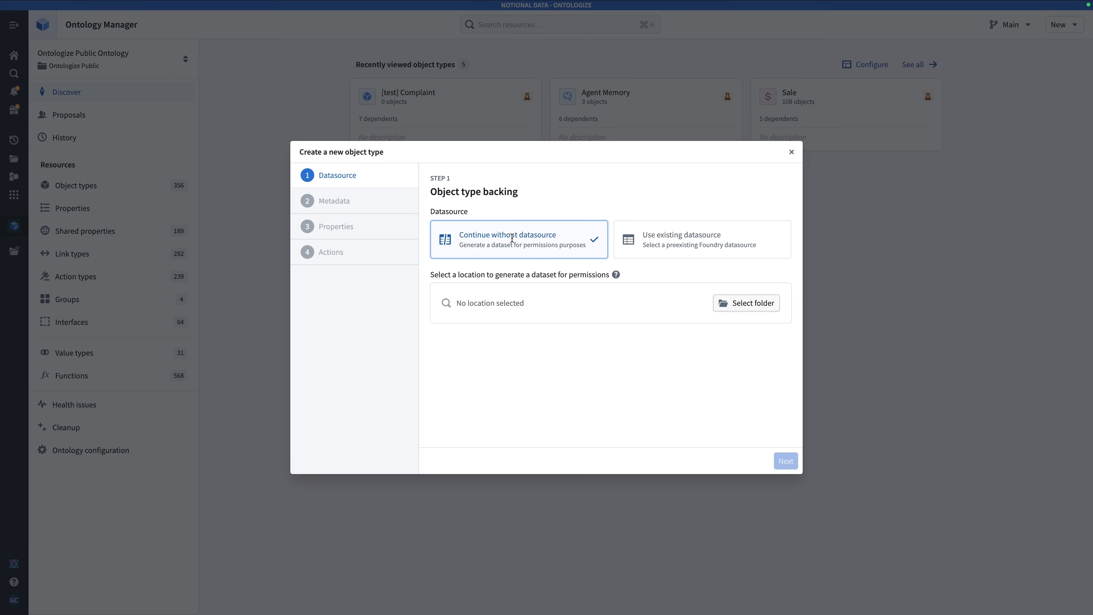
pyautogui.click(729, 304)
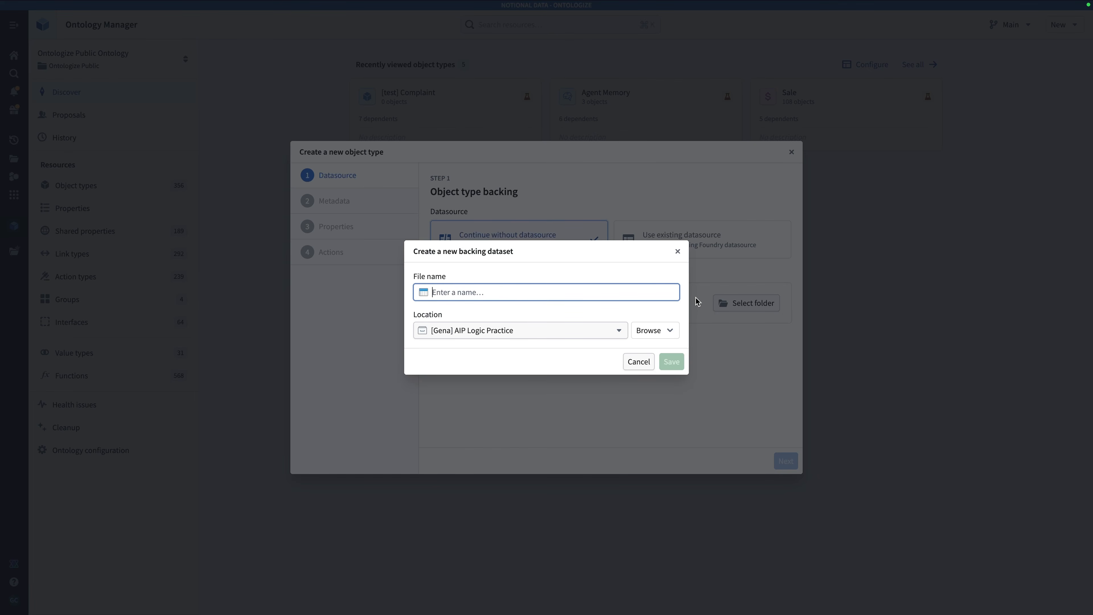
pyautogui.write('Support resuts')
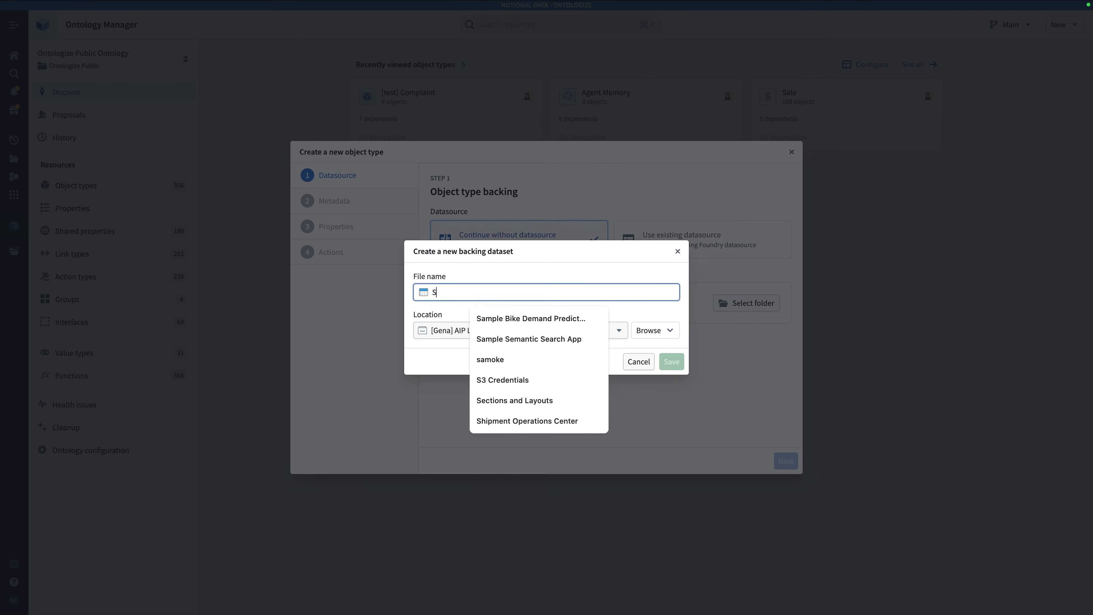
pyautogui.press('BackSpace')
pyautogui.press('BackSpace')
pyautogui.press('BackSpace')
pyautogui.press('BackSpace')
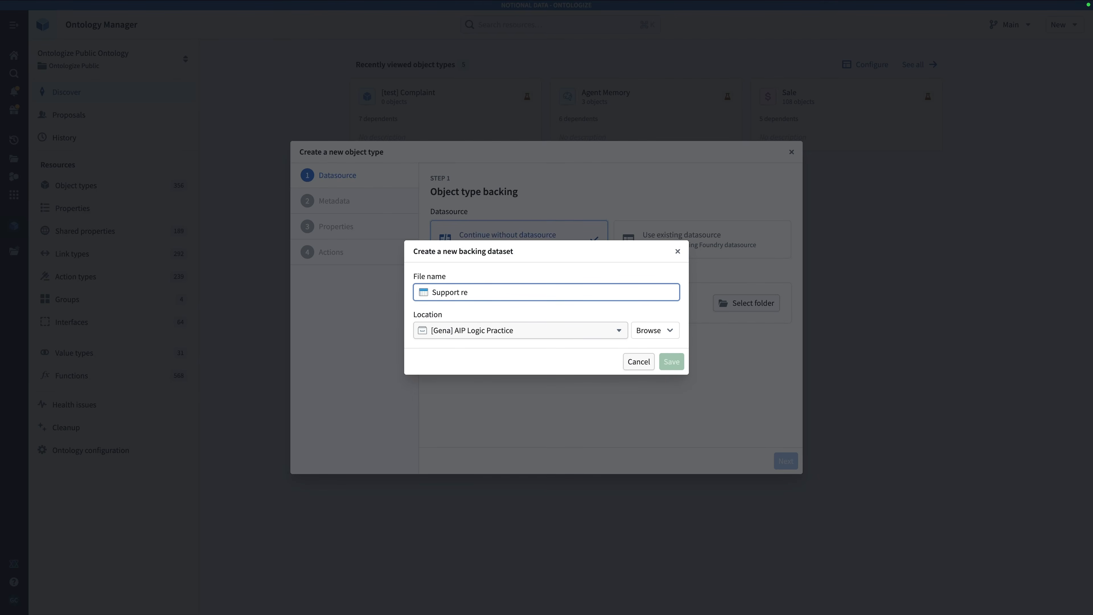
pyautogui.write('quests')
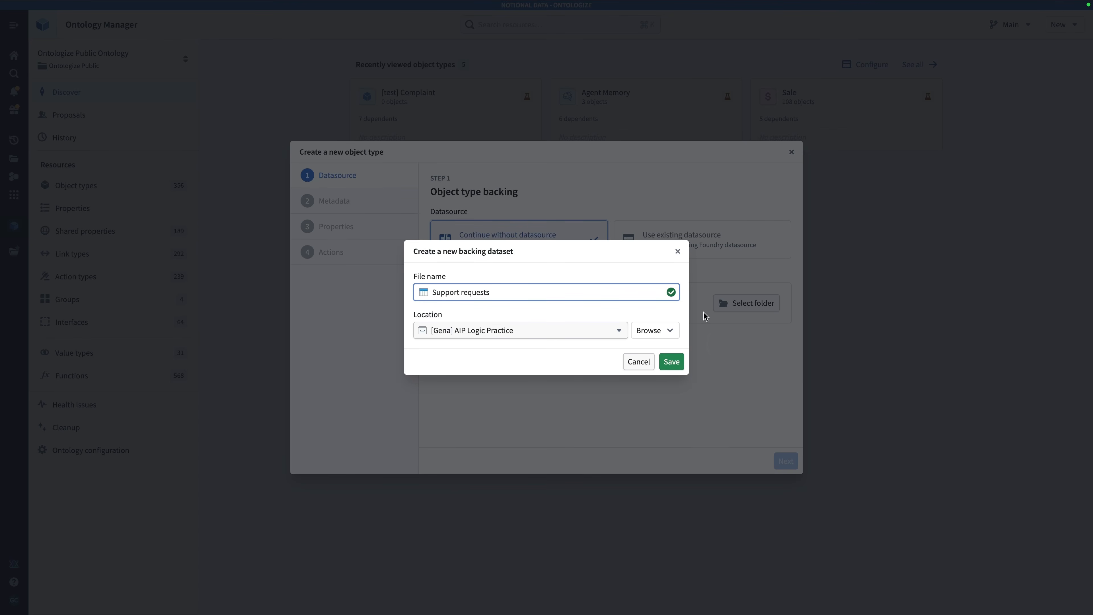
pyautogui.click(672, 362)
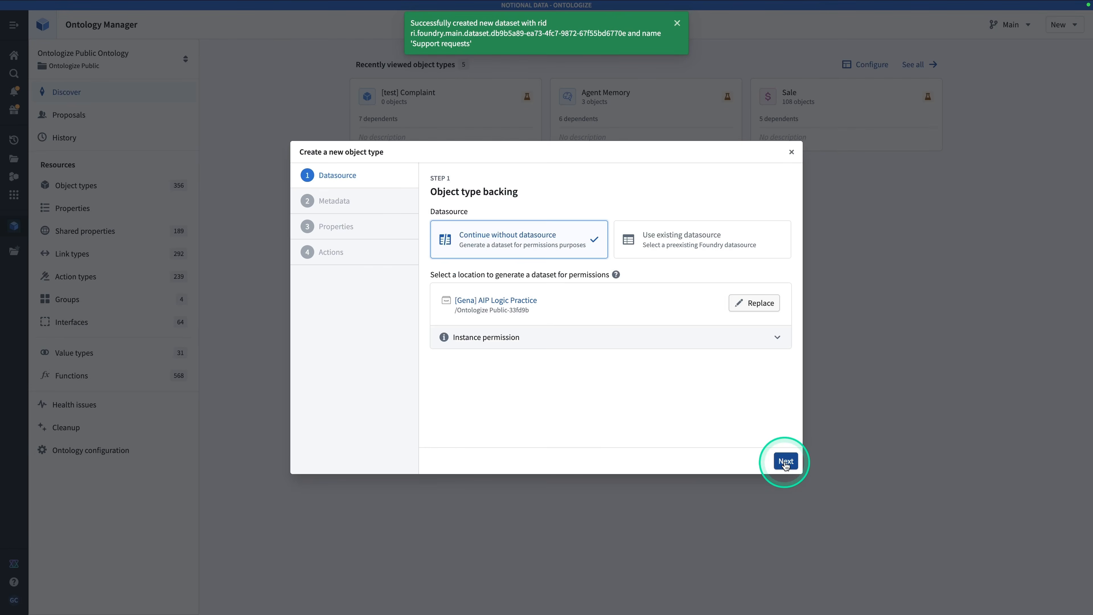
pyautogui.click(785, 460)
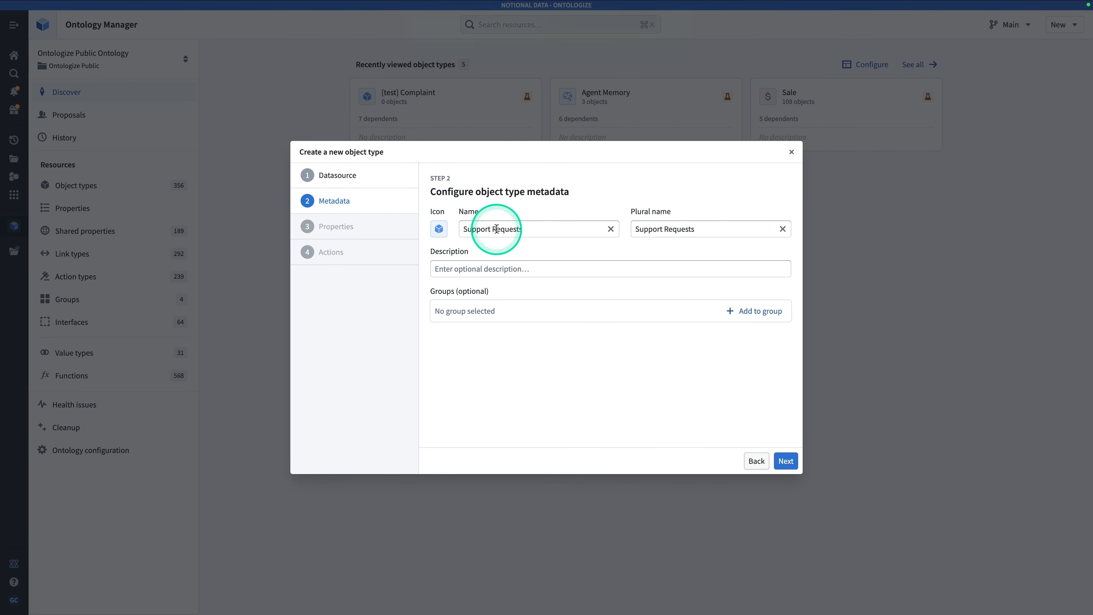
# Change the object type's singular name to "Support Request", give it the question mark icon, and continue to its properties
pyautogui.click(531, 224)
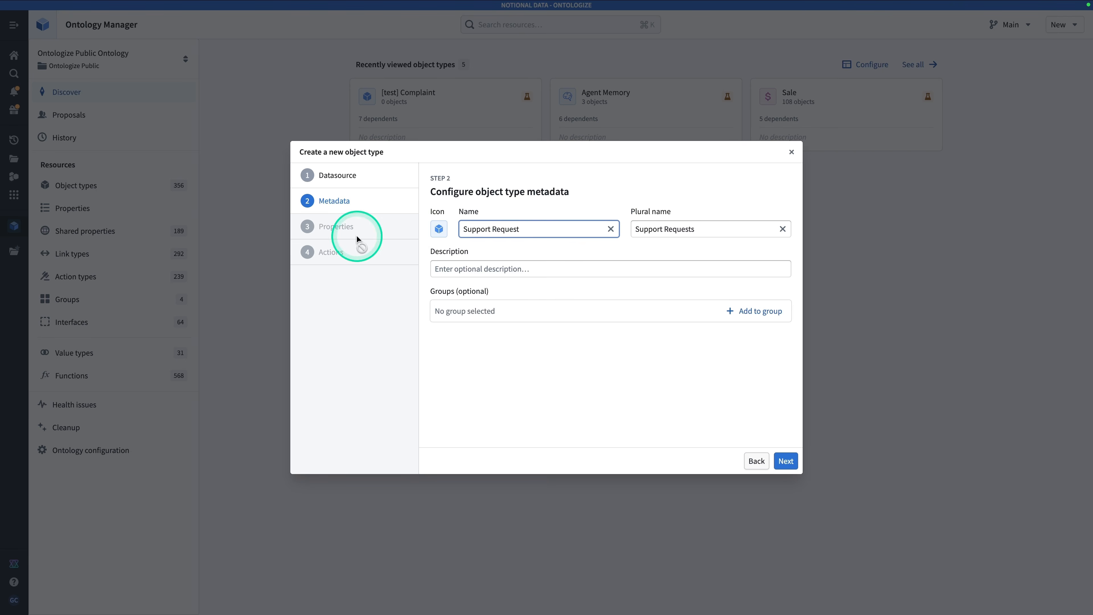
pyautogui.click(439, 228)
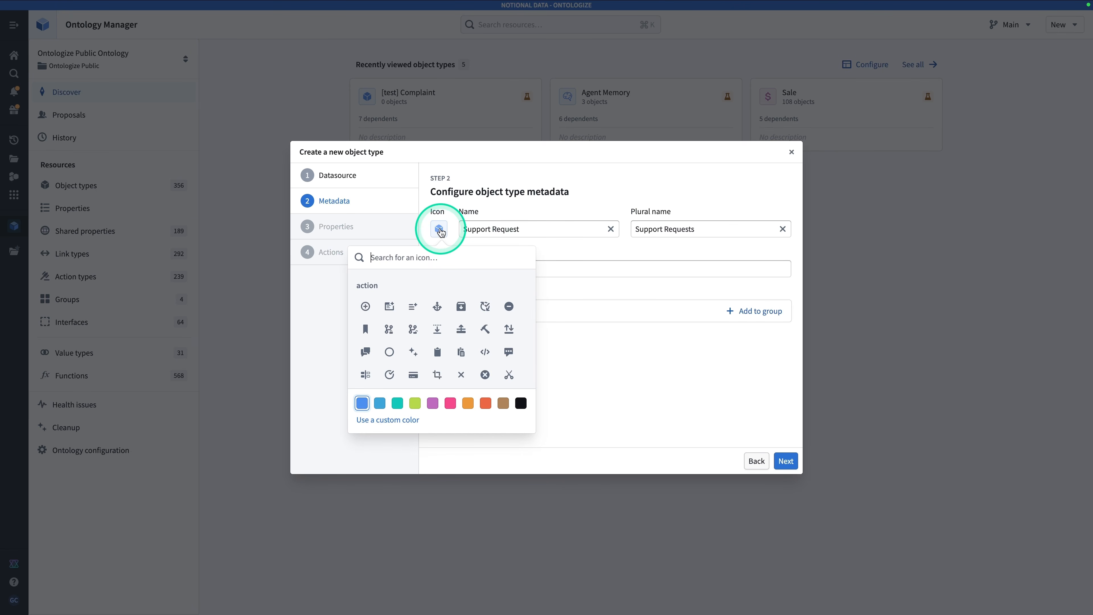
pyautogui.write('ques')
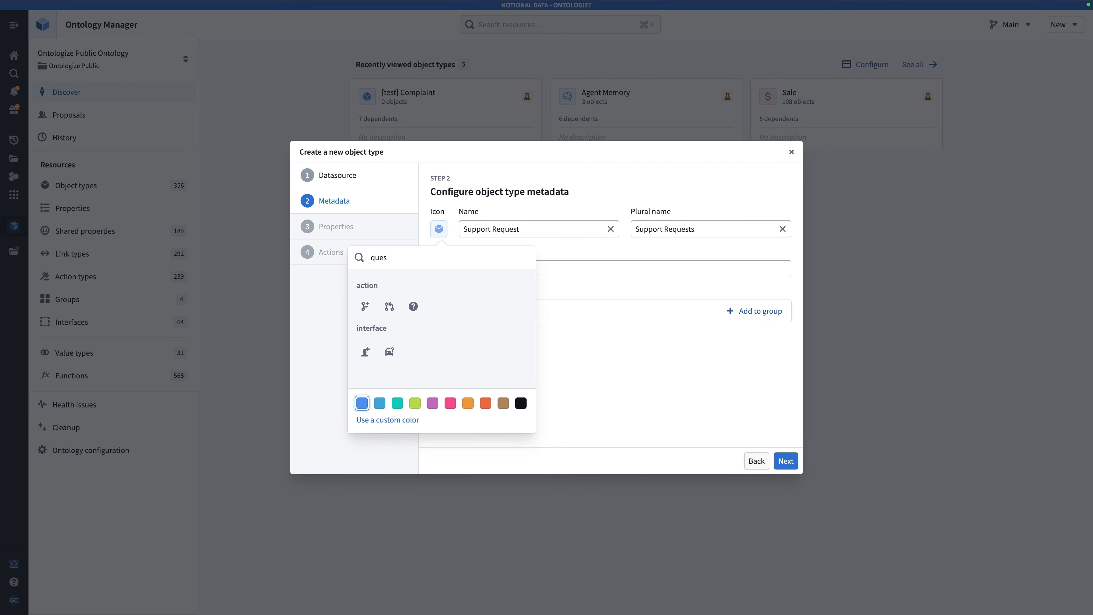
pyautogui.click(414, 305)
pyautogui.click(787, 333)
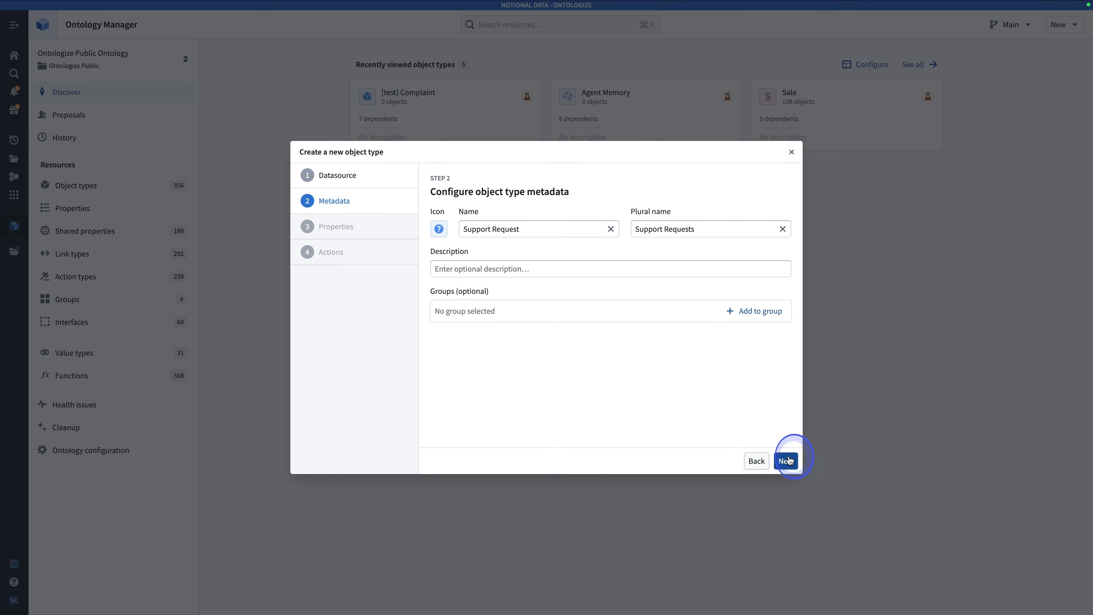
pyautogui.click(789, 461)
# Rename the primary key property to "ID" and add three string properties named "Request Text", "Category" and "Severity"
pyautogui.click(675, 288)
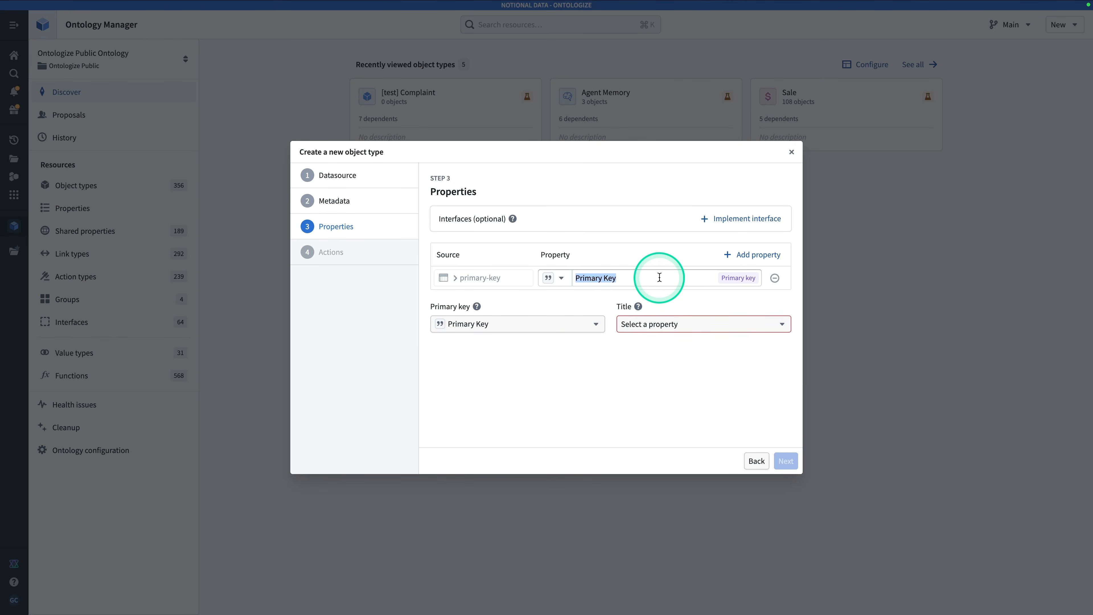
pyautogui.write('ID')
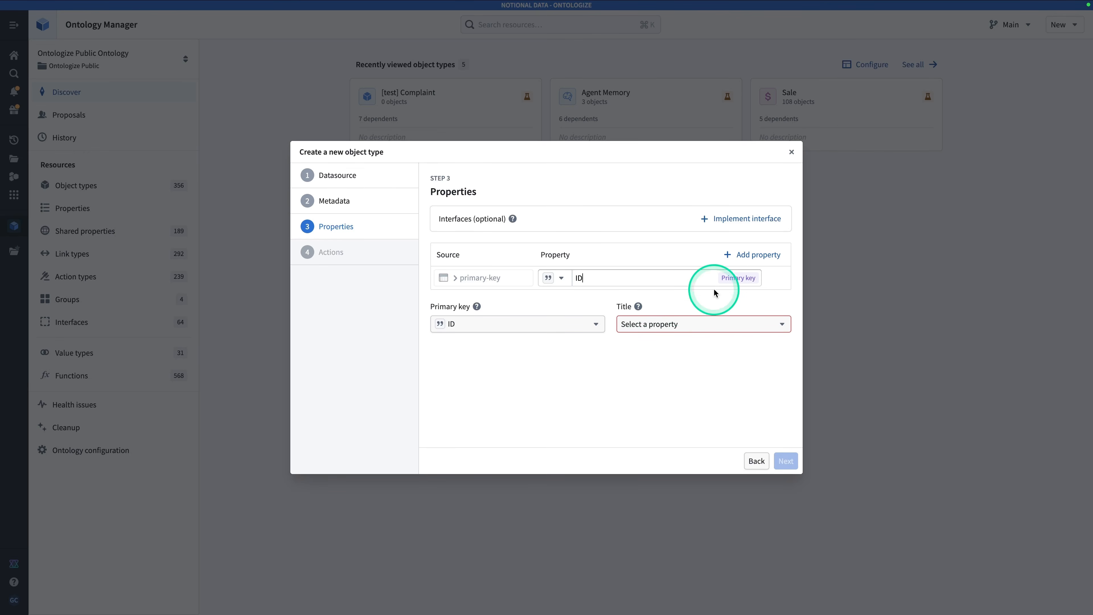
pyautogui.tripleClick(759, 259)
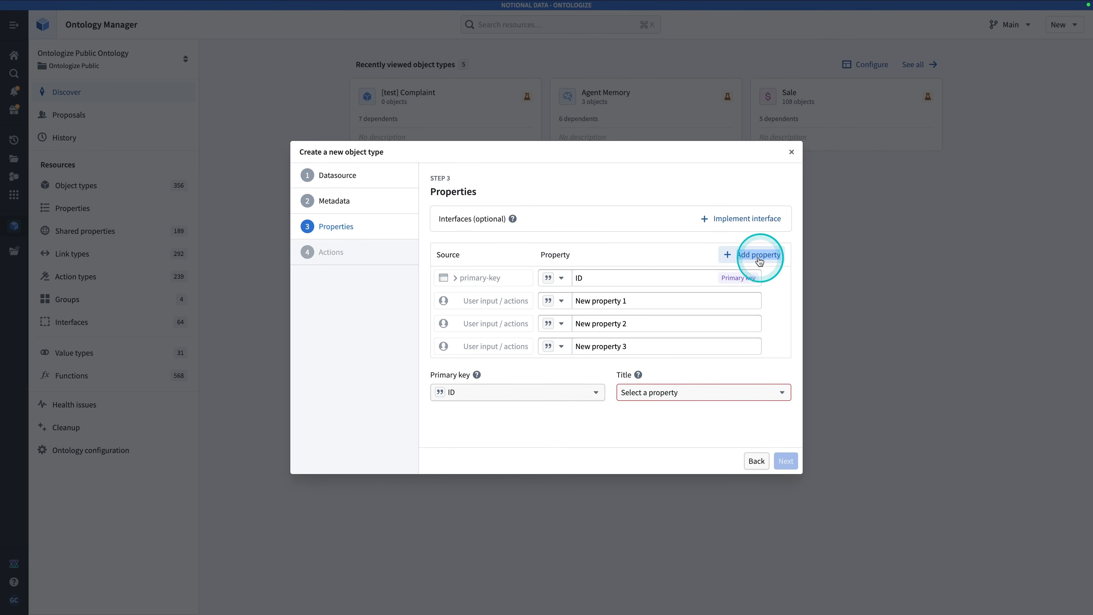
pyautogui.tripleClick(626, 301)
pyautogui.write('Request Text')
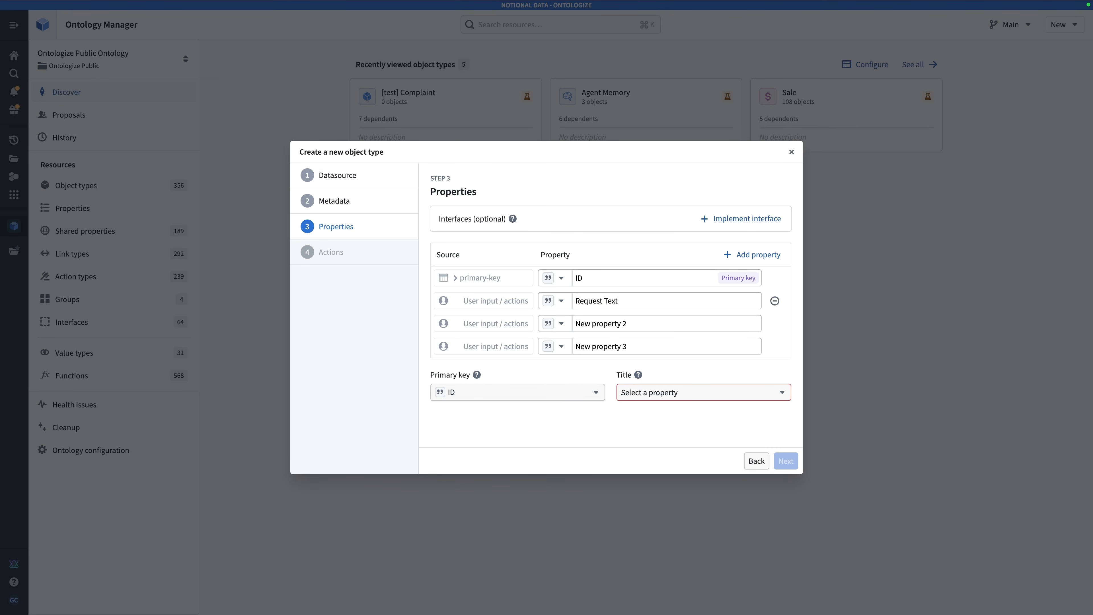
pyautogui.tripleClick(660, 320)
pyautogui.write('Cate')
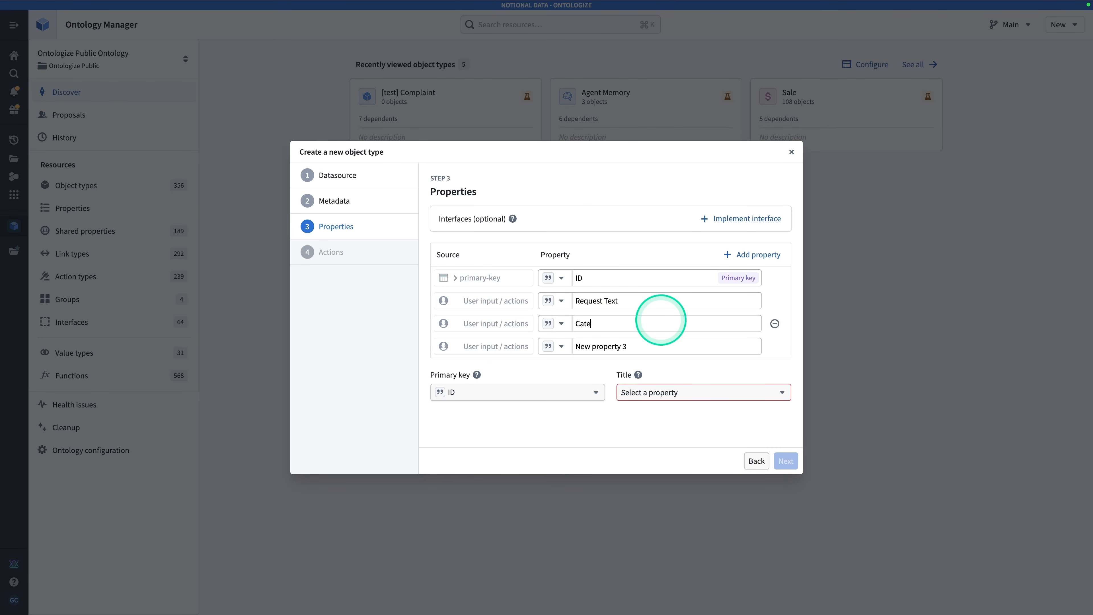
pyautogui.write('gory')
pyautogui.tripleClick(694, 346)
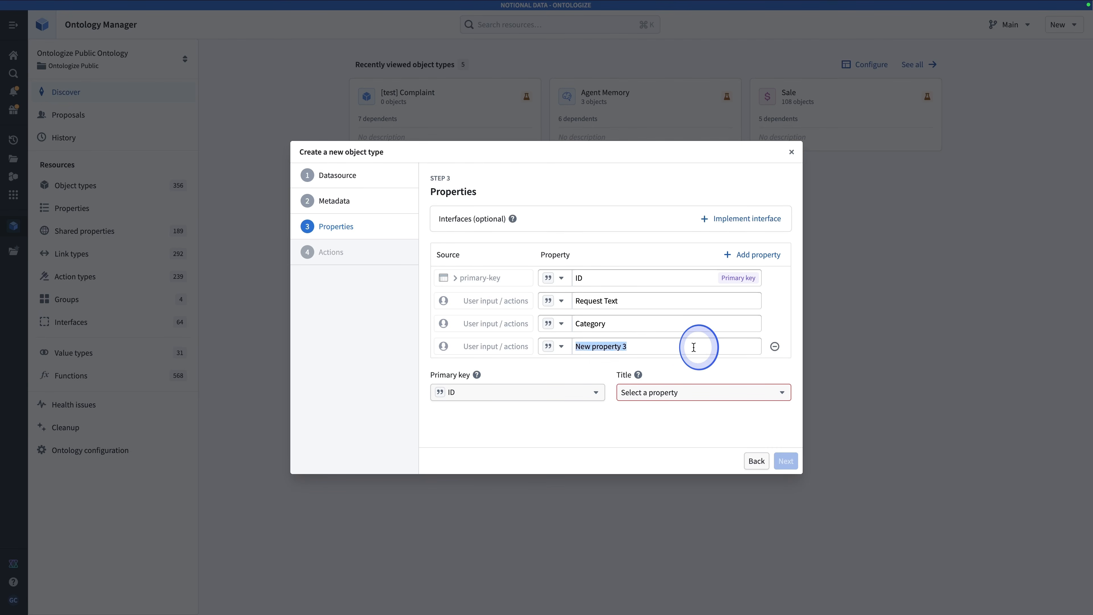
pyautogui.write('Severity')
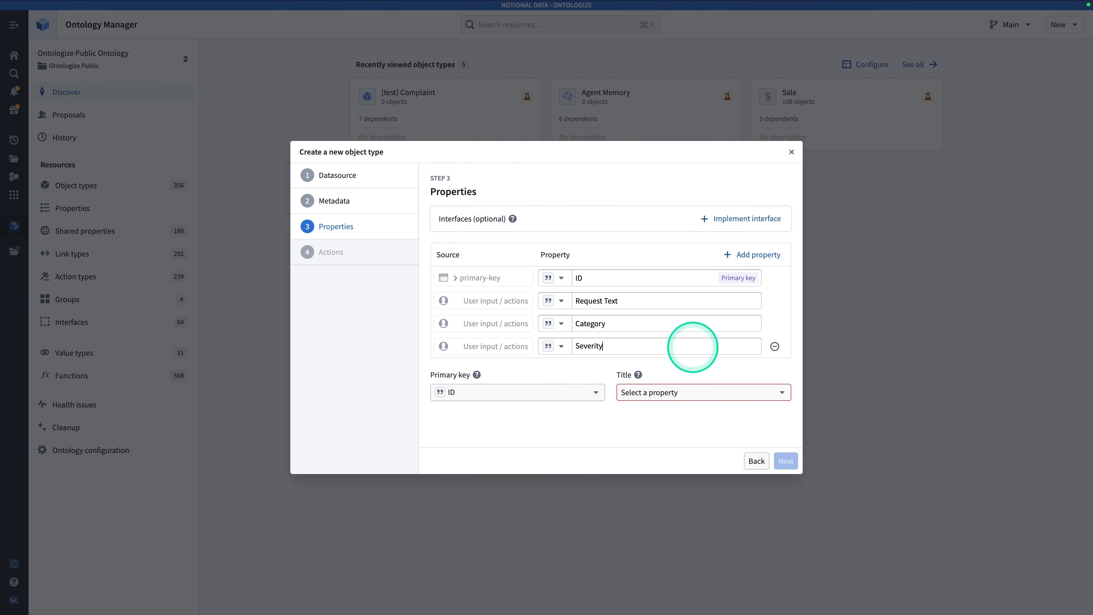
# Add three more string properties named "Reporting Guest", "Status" and "Assigned Queue" to the object type
pyautogui.press('Return')
pyautogui.tripleClick(663, 370)
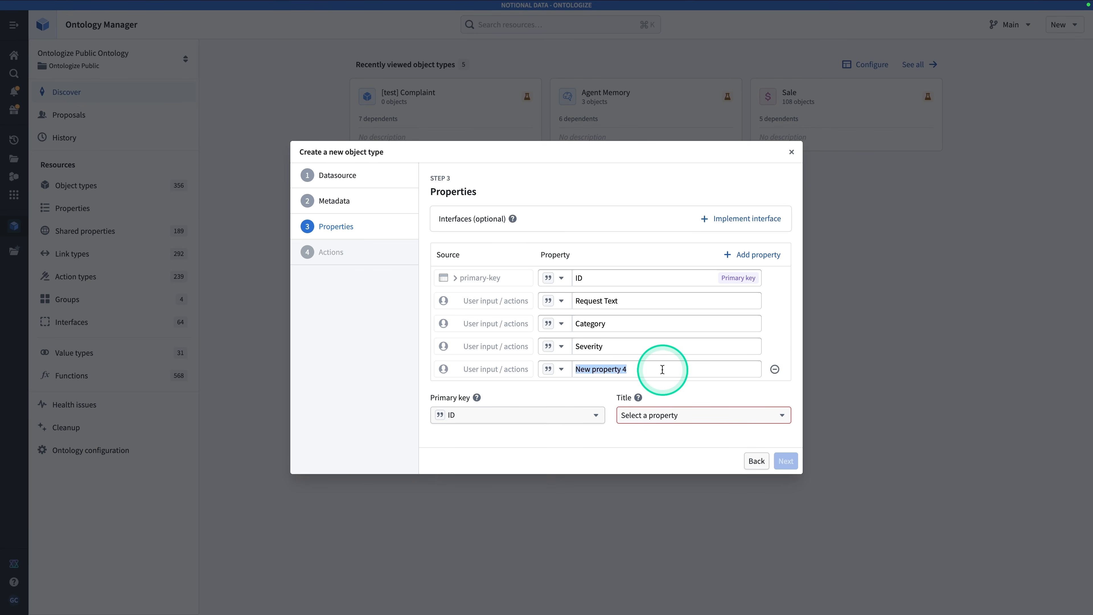
pyautogui.write('Reporting')
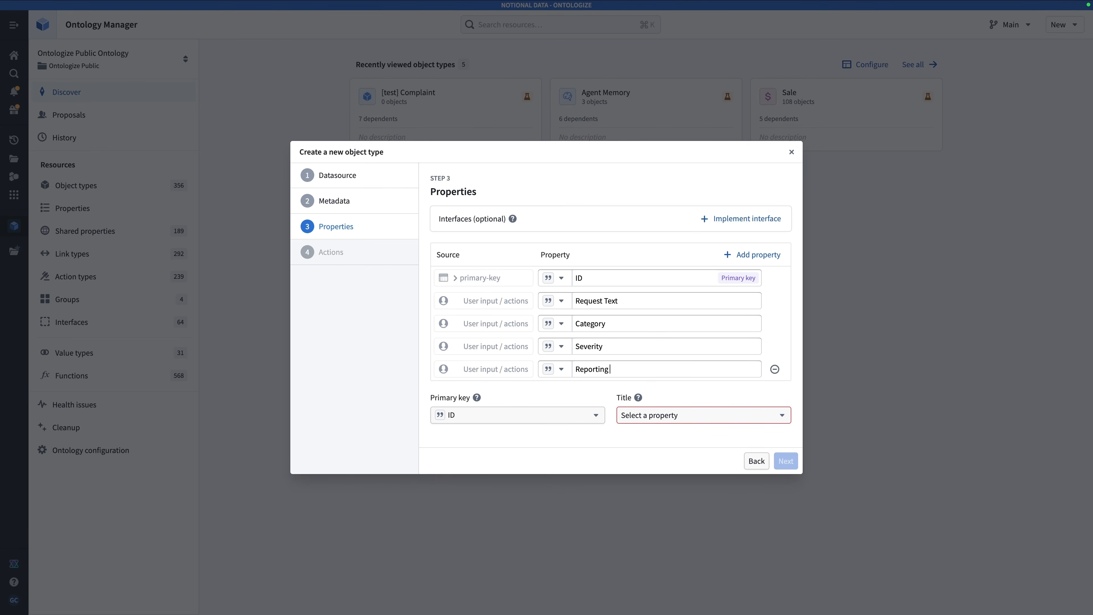
pyautogui.write(' Guest')
pyautogui.click(742, 255)
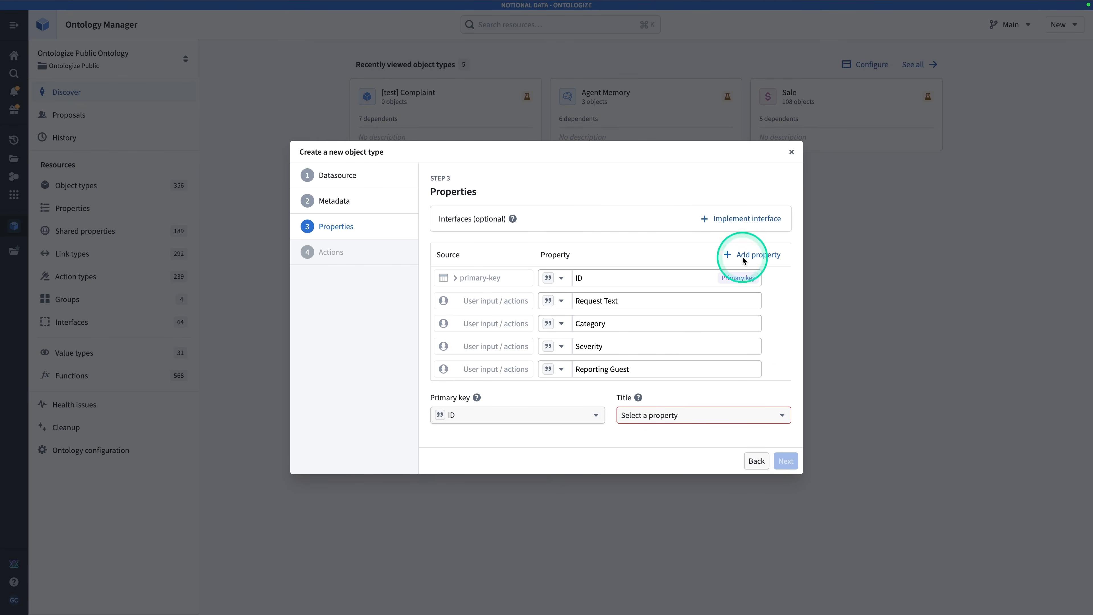
pyautogui.tripleClick(646, 370)
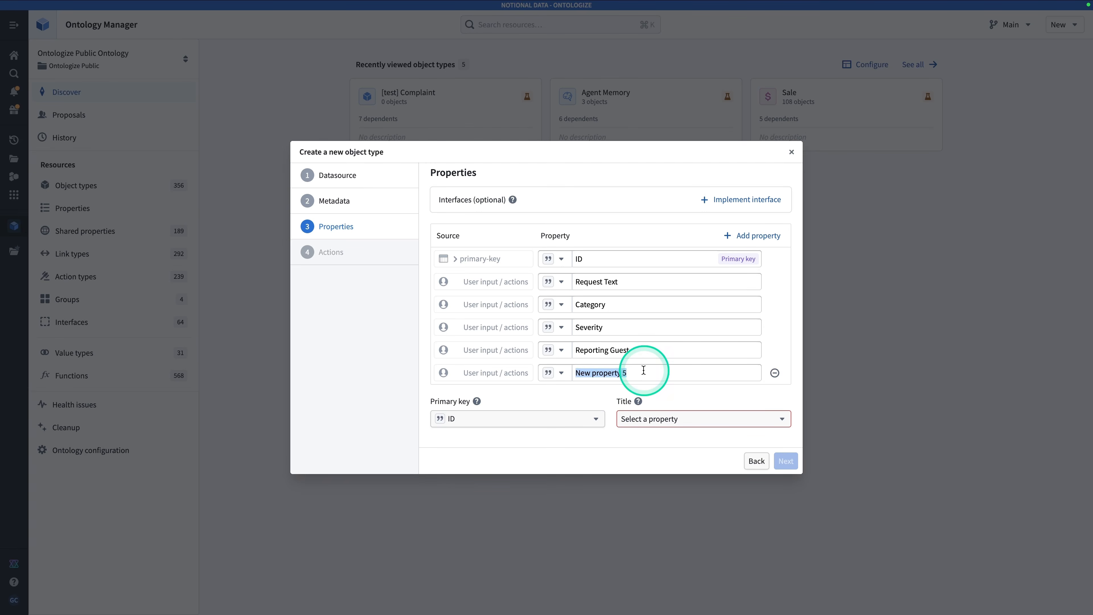
pyautogui.write('Status')
pyautogui.click(753, 236)
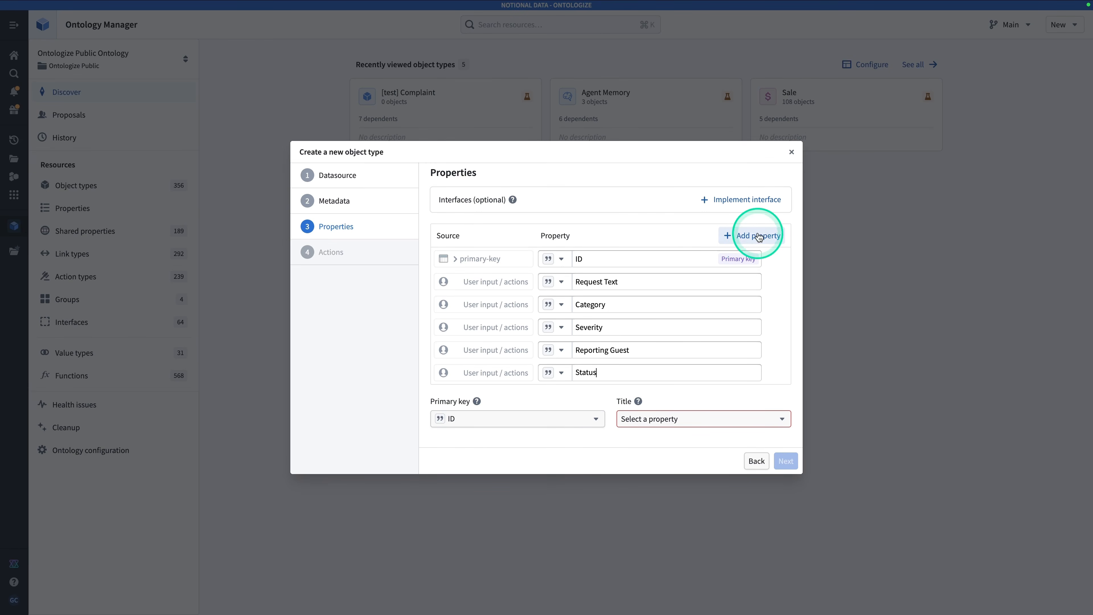
pyautogui.click(661, 382)
pyautogui.tripleClick(624, 379)
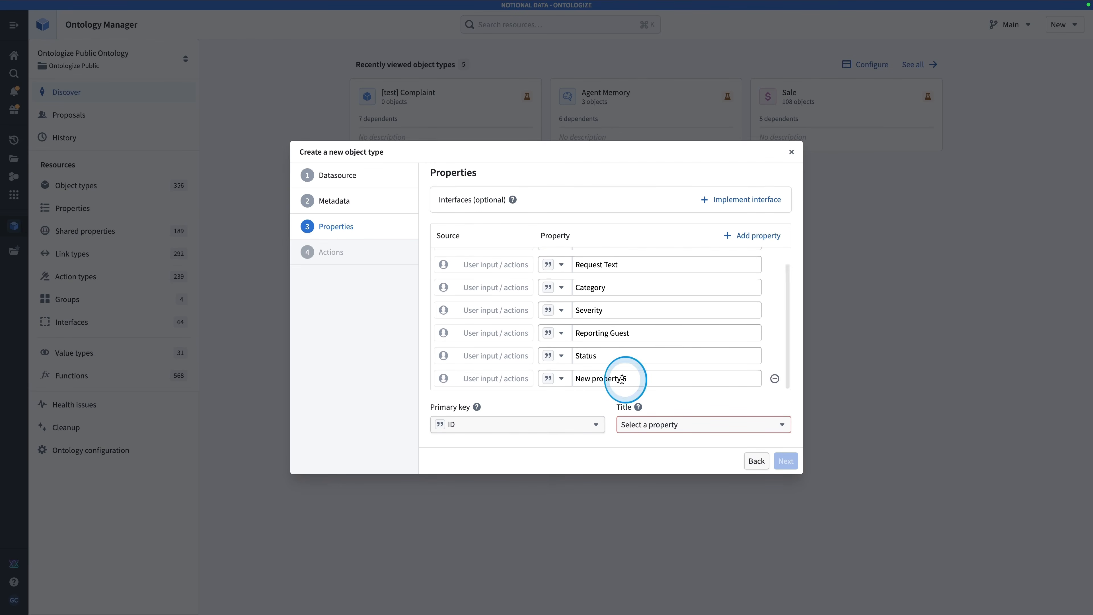
pyautogui.write('Assigned Queue')
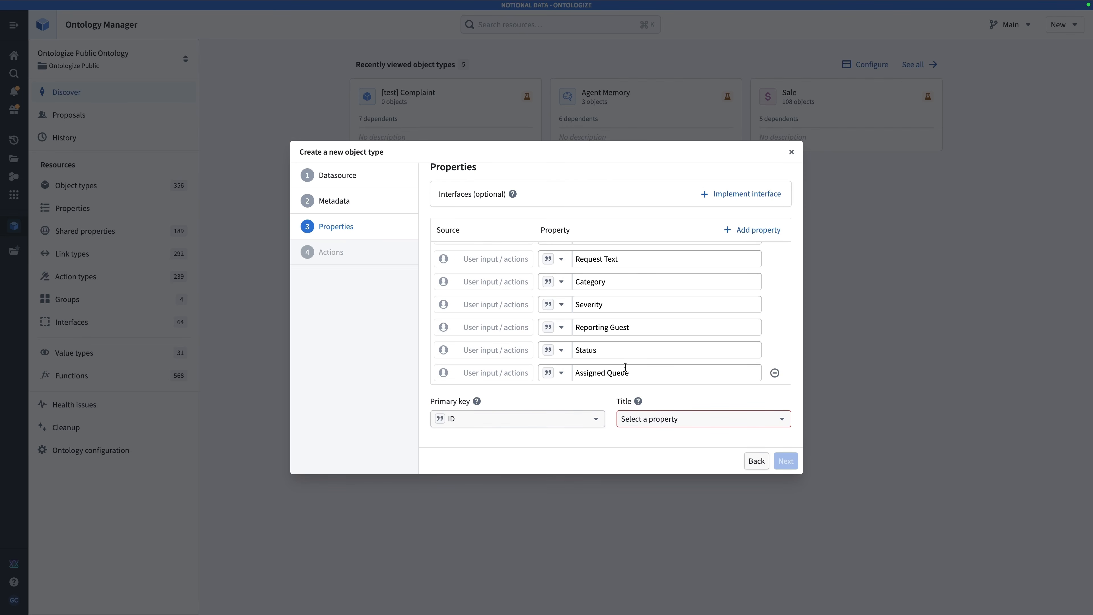
pyautogui.click(628, 370)
# Set "Request Text" as the object type's title property and continue to the action type generation
pyautogui.click(693, 426)
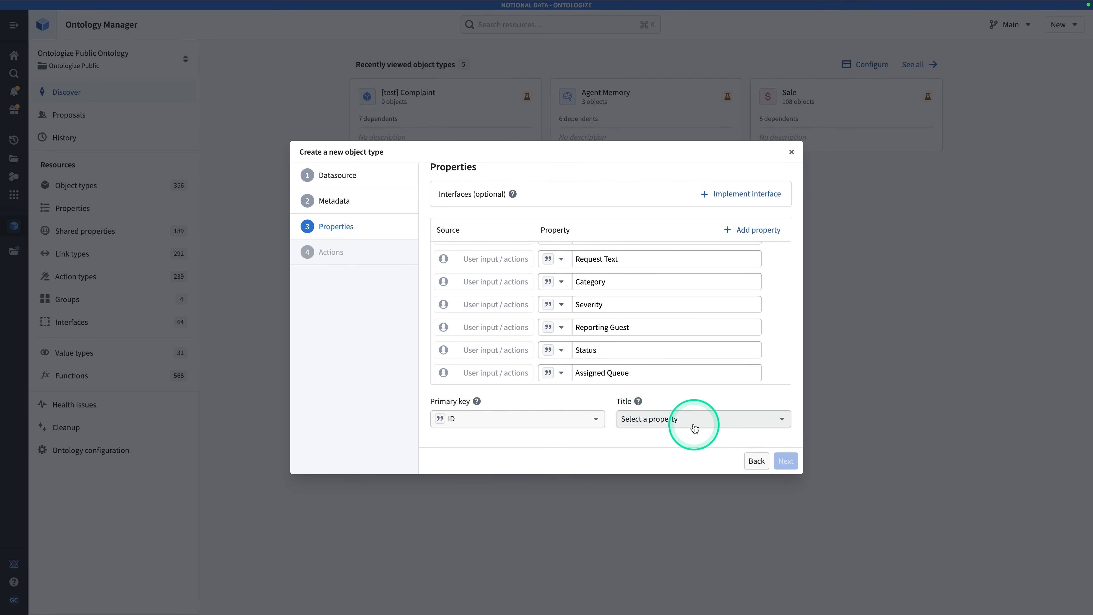
pyautogui.click(678, 477)
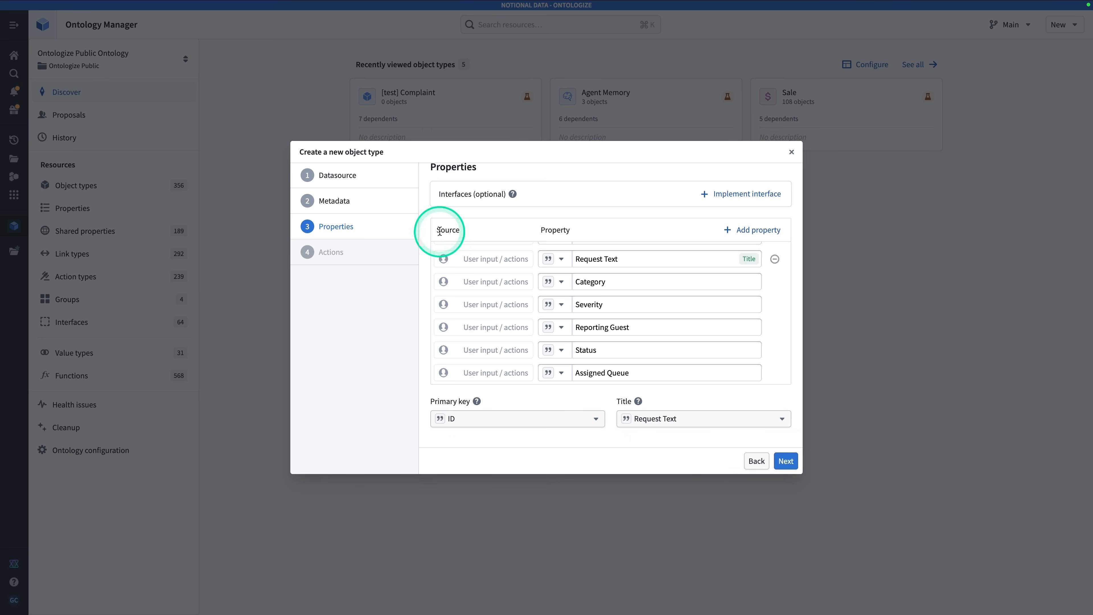
pyautogui.scroll(2, 707, 305)
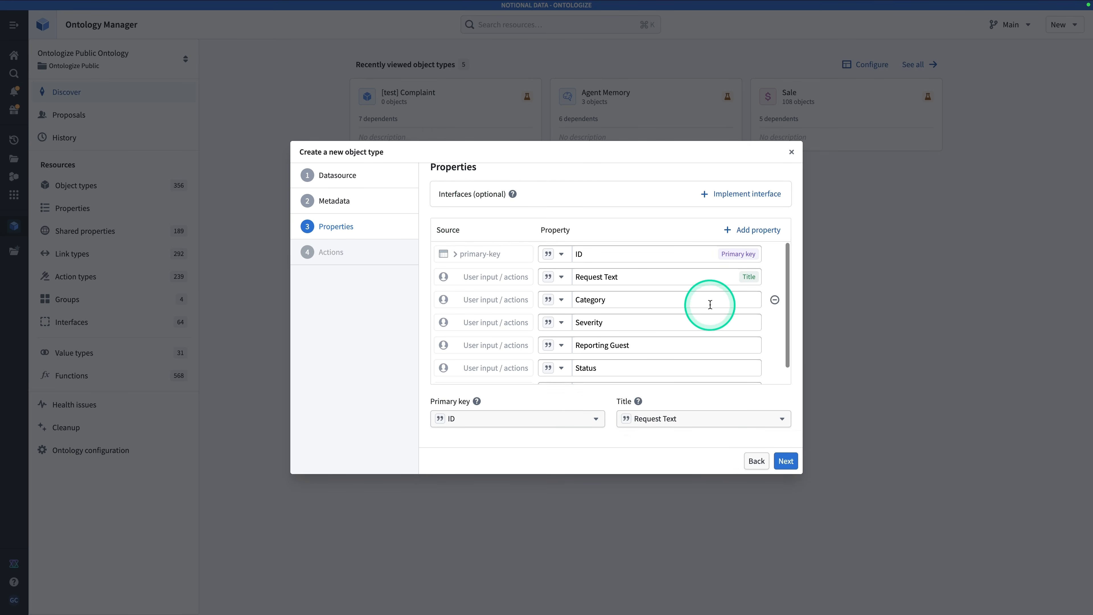
pyautogui.click(787, 467)
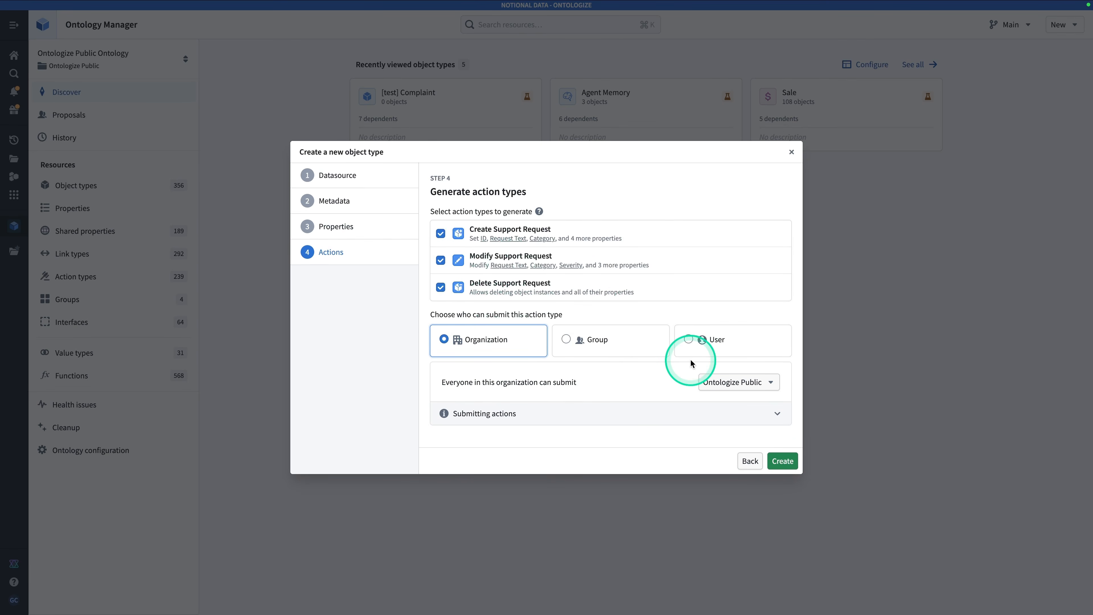
# Create the Support Request object type with its create, modify and delete actions for the Ontologize Public organization, and save it to the ontology
pyautogui.click(781, 461)
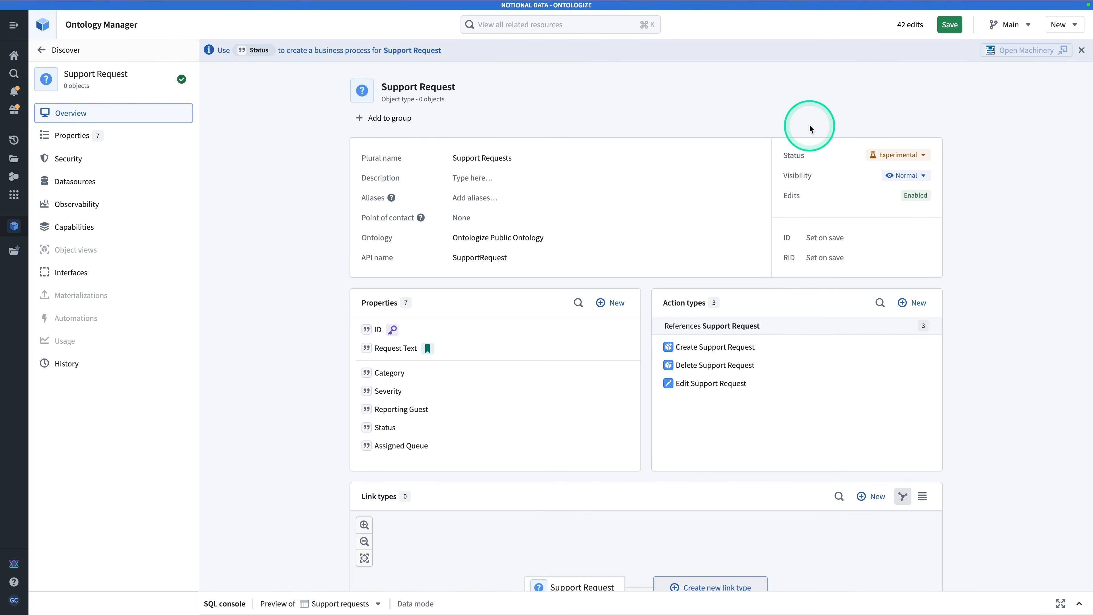
pyautogui.click(949, 25)
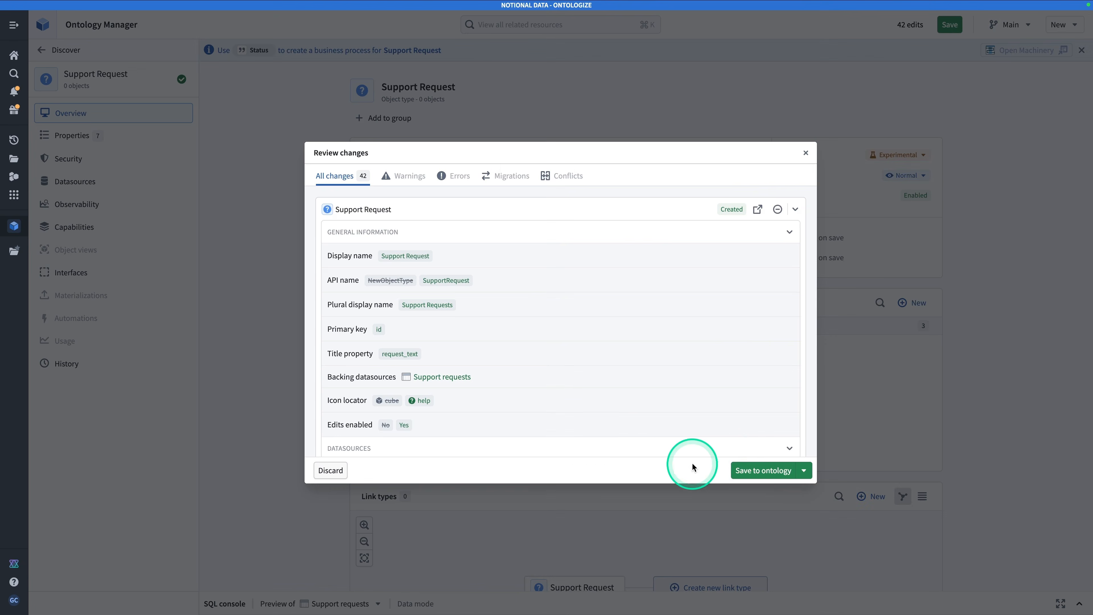
pyautogui.click(749, 467)
pyautogui.click(658, 336)
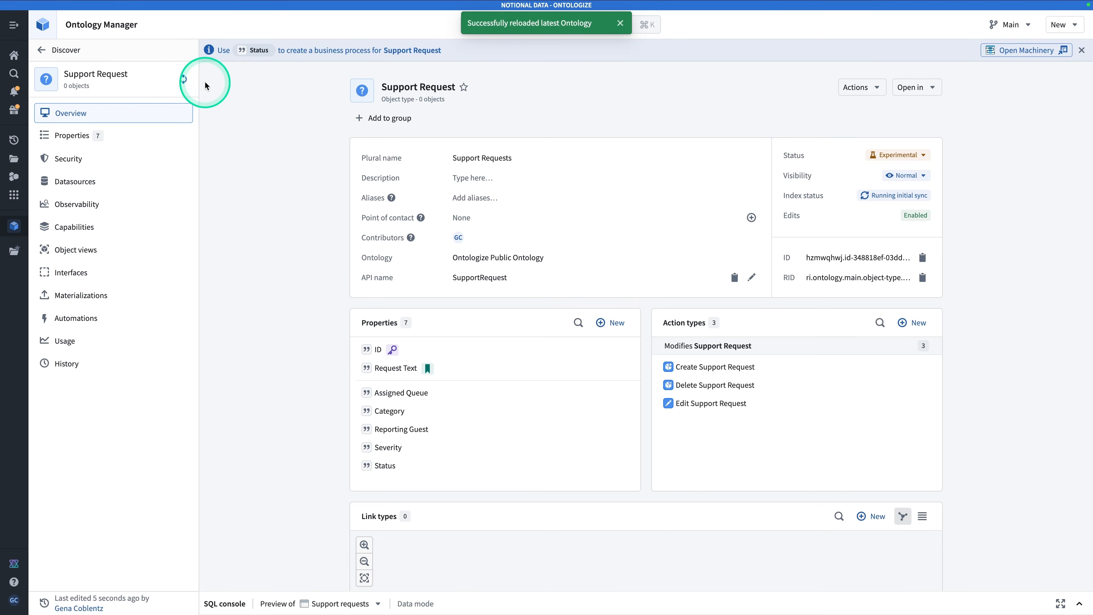
pyautogui.click(127, 185)
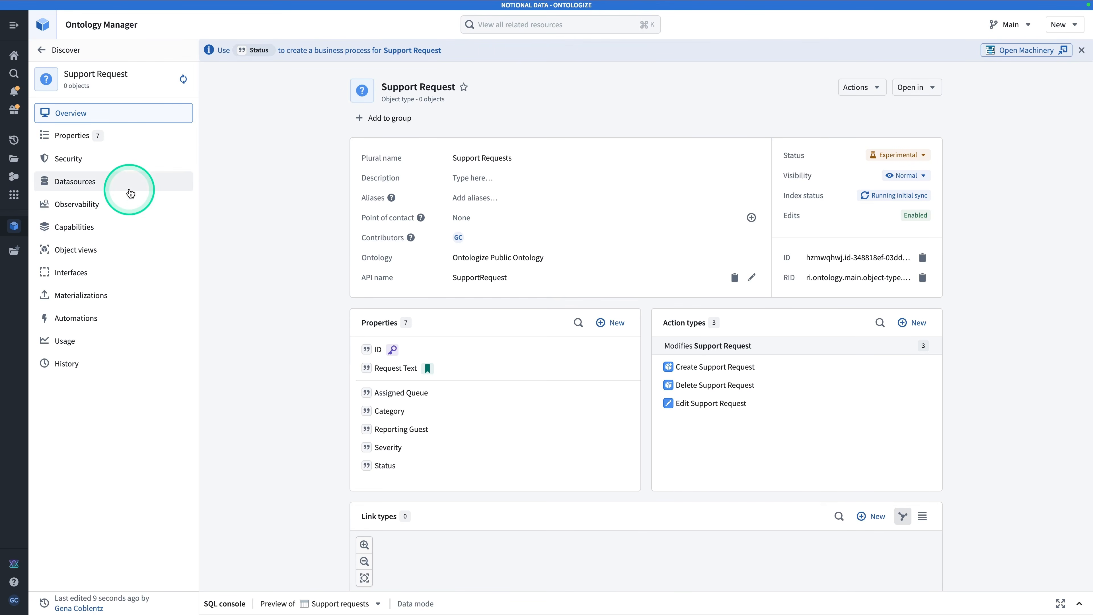
# Find AIP Logic with the platform's quick search and switch to that app
pyautogui.scroll(-2, 307, 274)
pyautogui.scroll(-9, 307, 275)
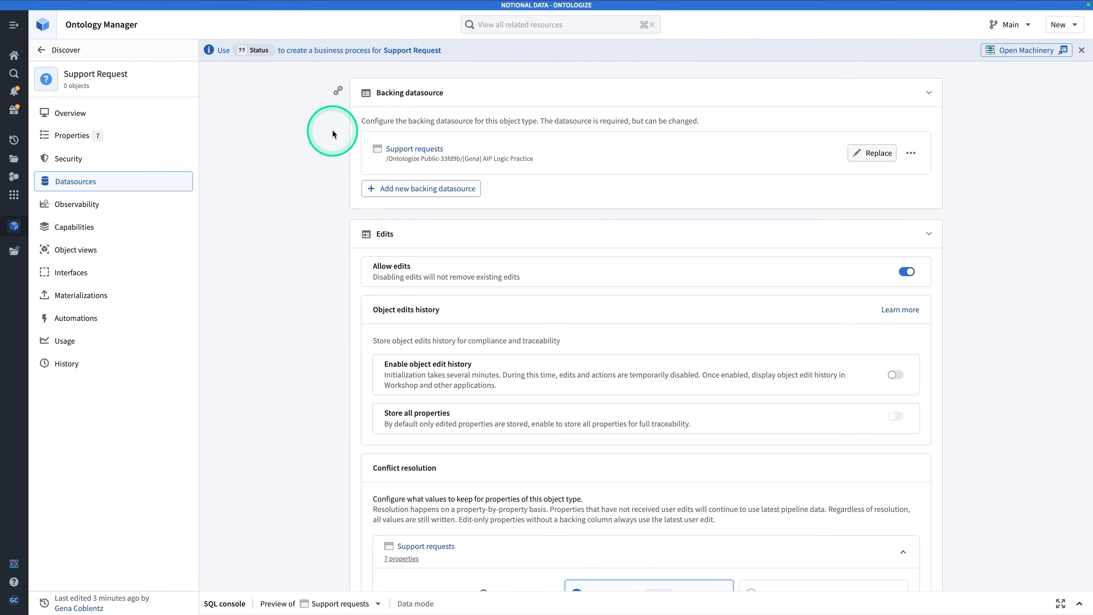
pyautogui.press('super+j')
pyautogui.write('ai')
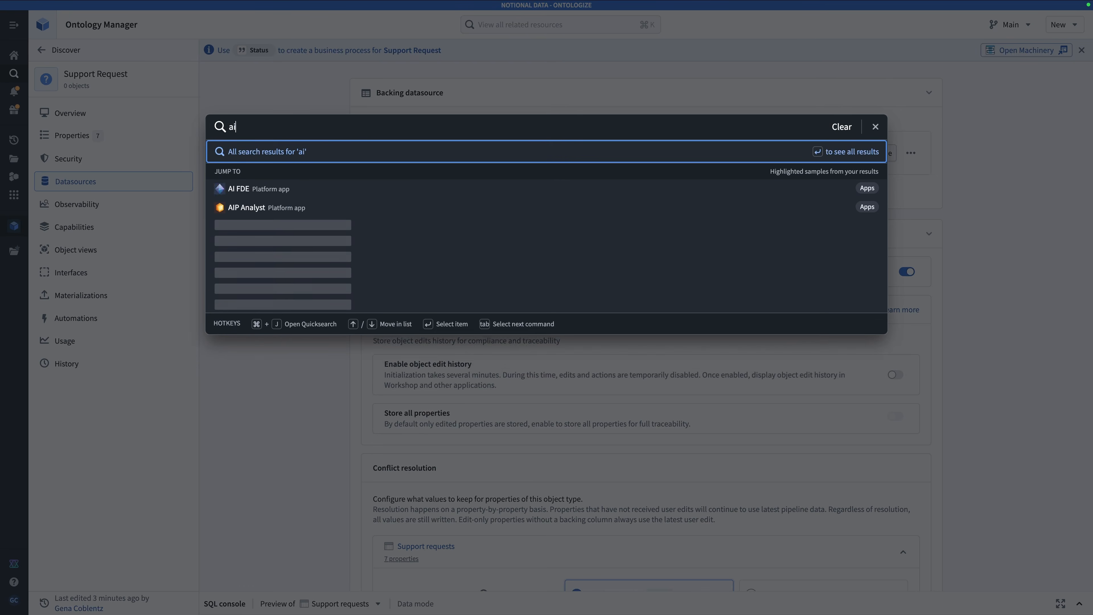
pyautogui.write('p log')
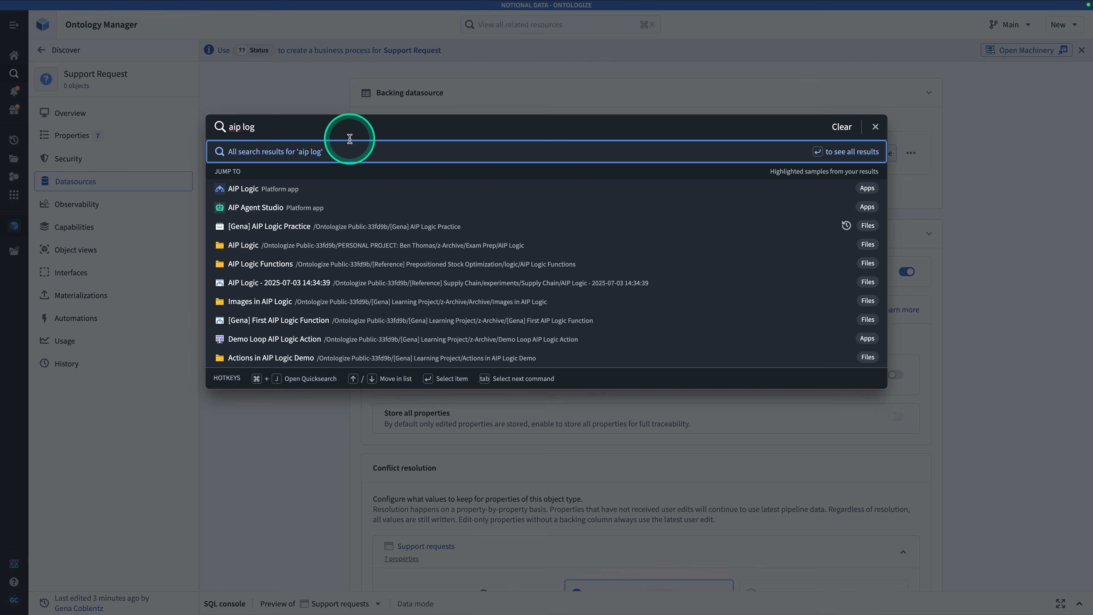
pyautogui.click(370, 190)
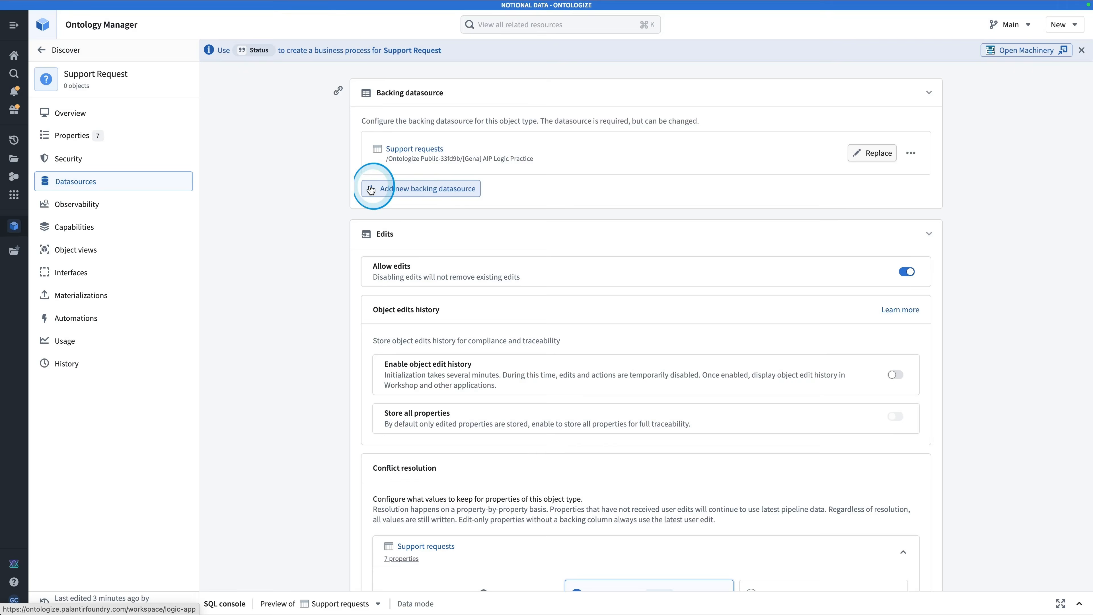
# Create a new logic file named "Create and Triage Guest Support Request" in the preselected project location
pyautogui.click(1005, 26)
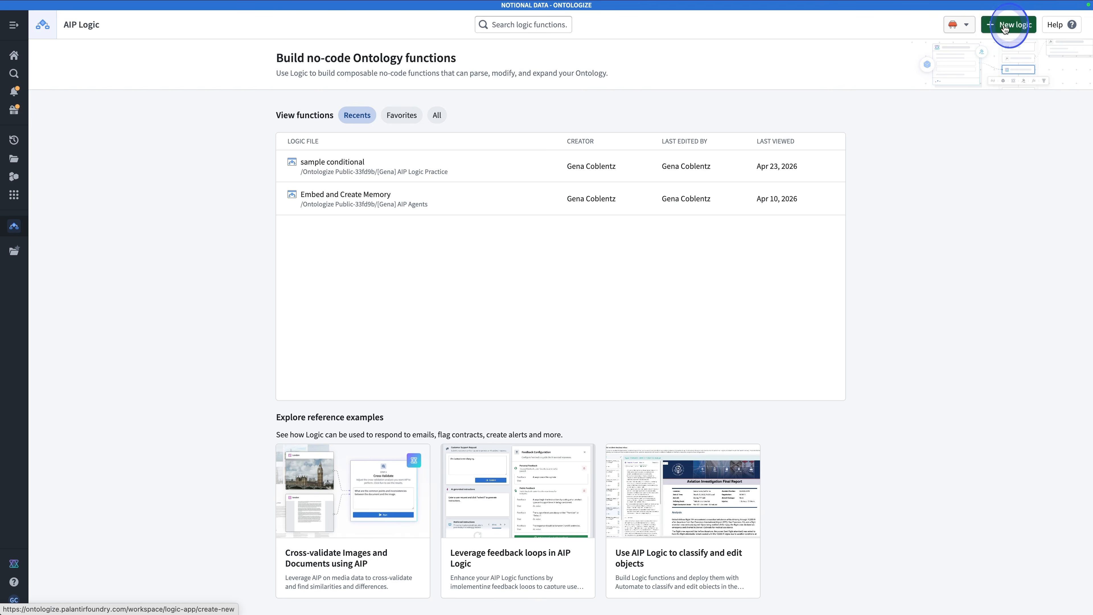
pyautogui.press('BackSpace')
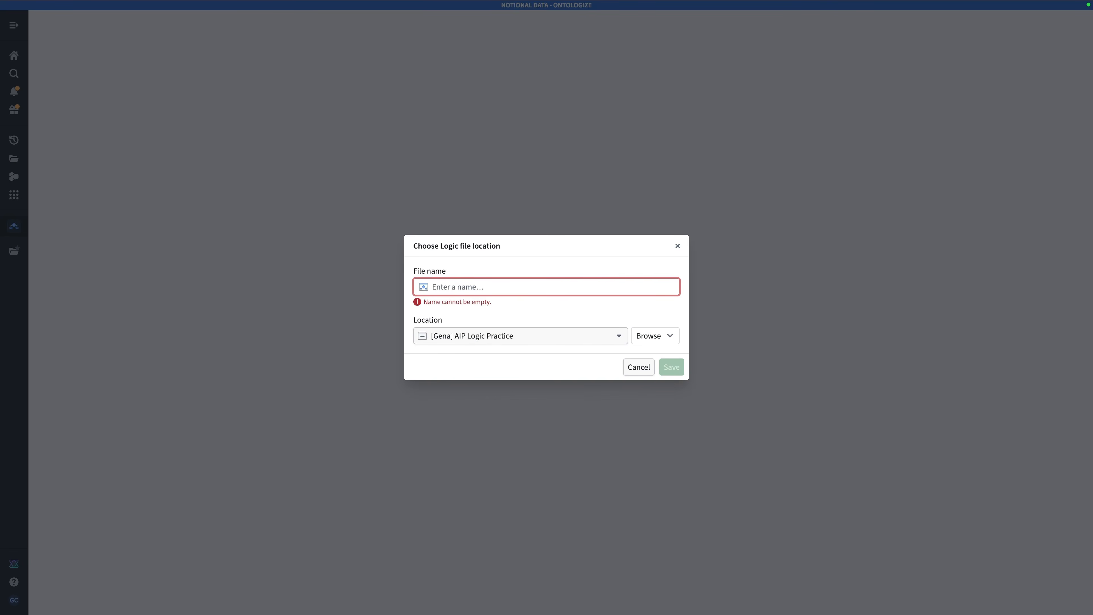
pyautogui.write('Create and ')
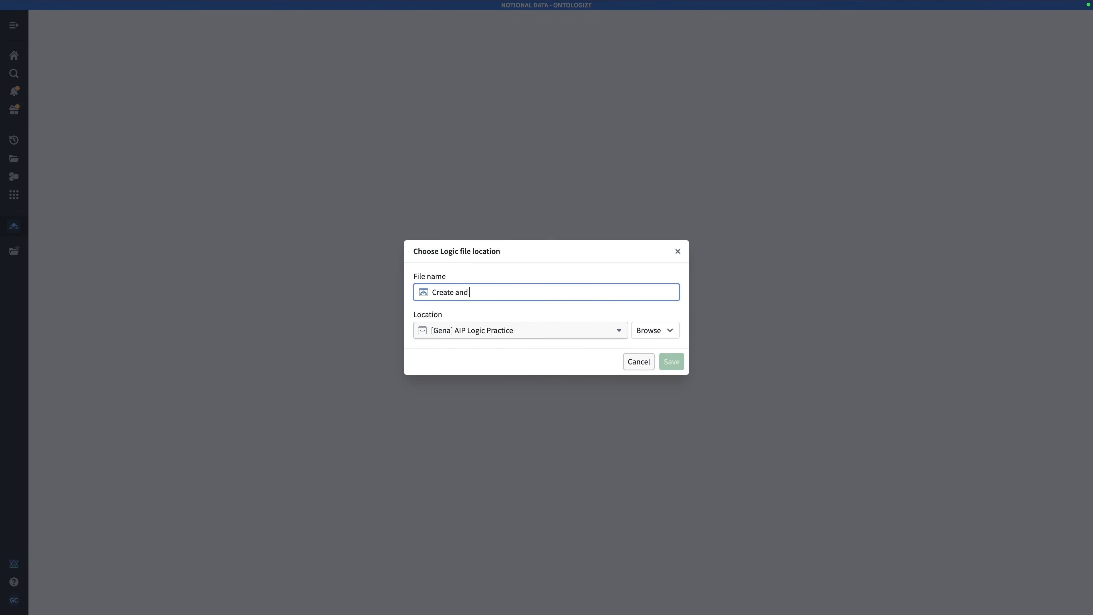
pyautogui.write('Triage Guest Support Request')
pyautogui.click(672, 362)
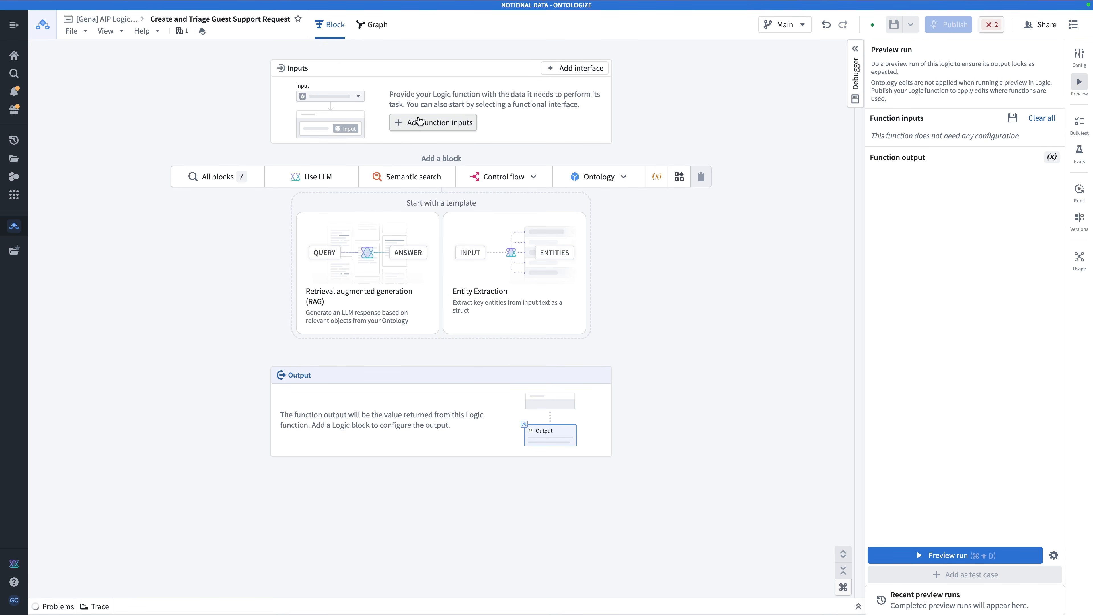
# Add three required string inputs to the logic function and name the first one supportRequestText
pyautogui.click(420, 121)
pyautogui.click(307, 122)
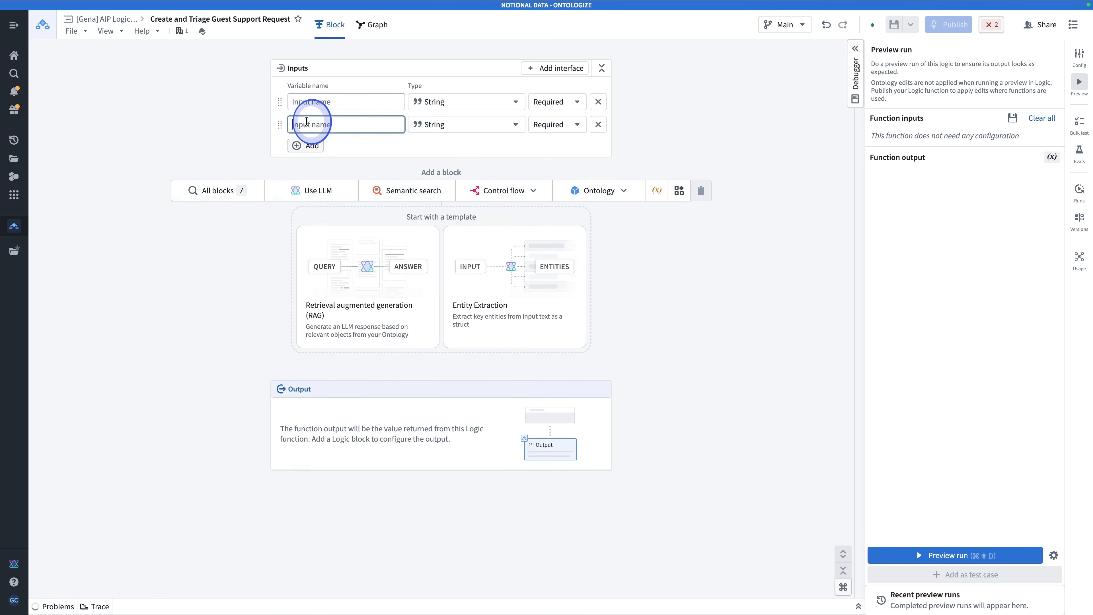
pyautogui.click(306, 146)
pyautogui.click(332, 102)
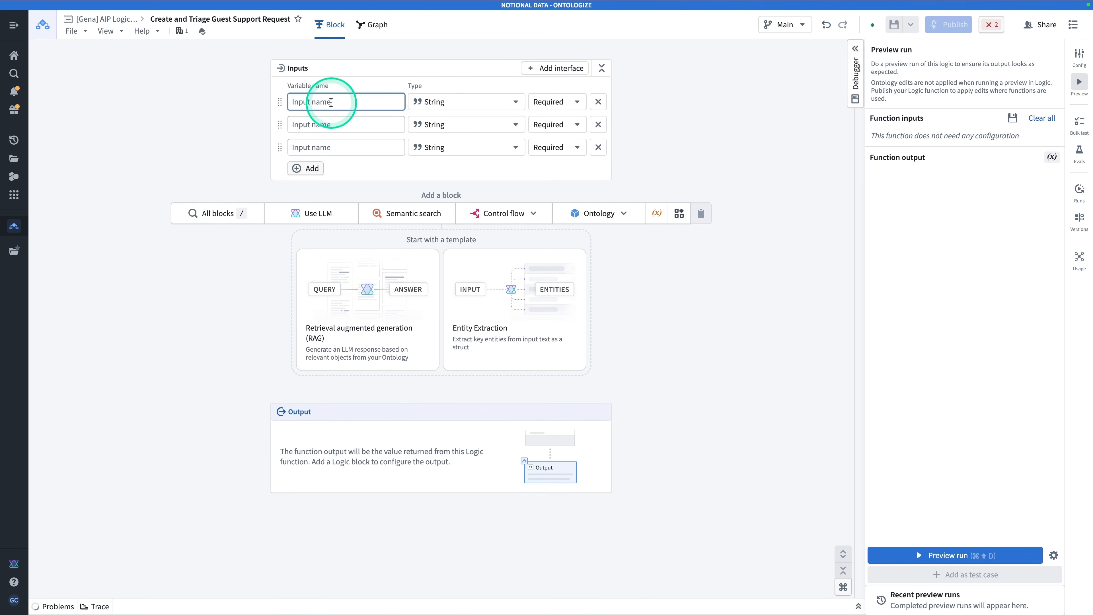
pyautogui.write('s')
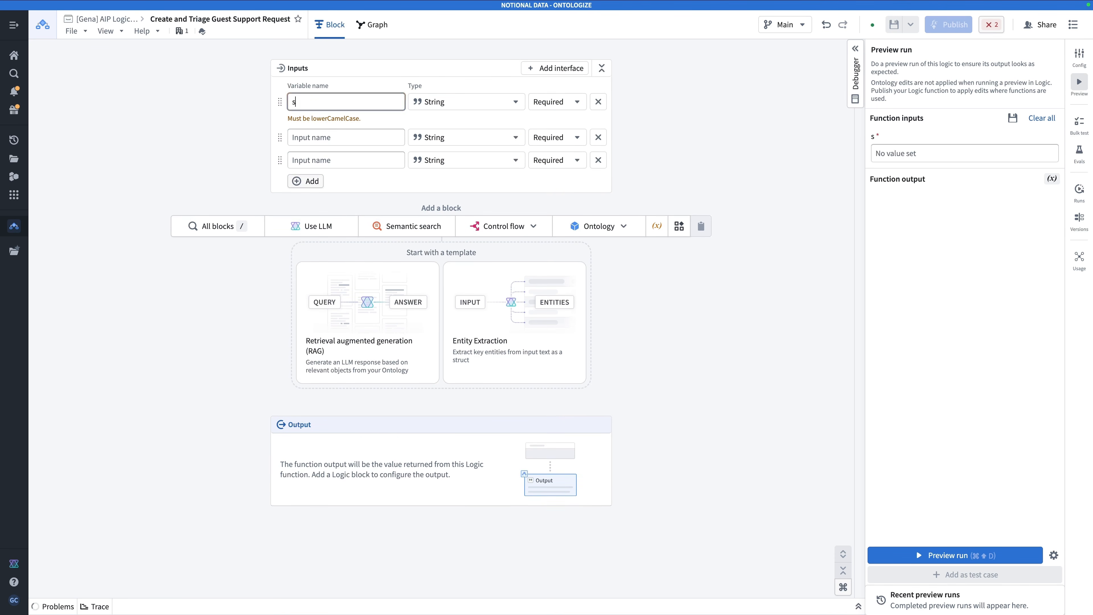
pyautogui.write('upportRequestText')
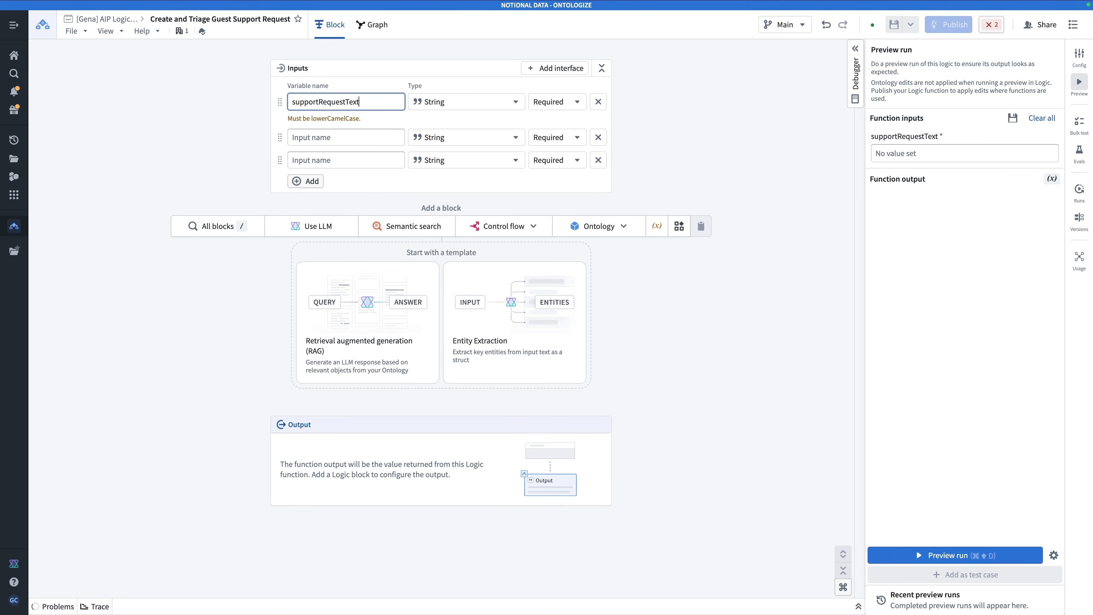
# Name the second function input guestName and the third one loyaltyStatus
pyautogui.press('Tab')
pyautogui.press('Tab')
pyautogui.press('Tab')
pyautogui.press('Tab')
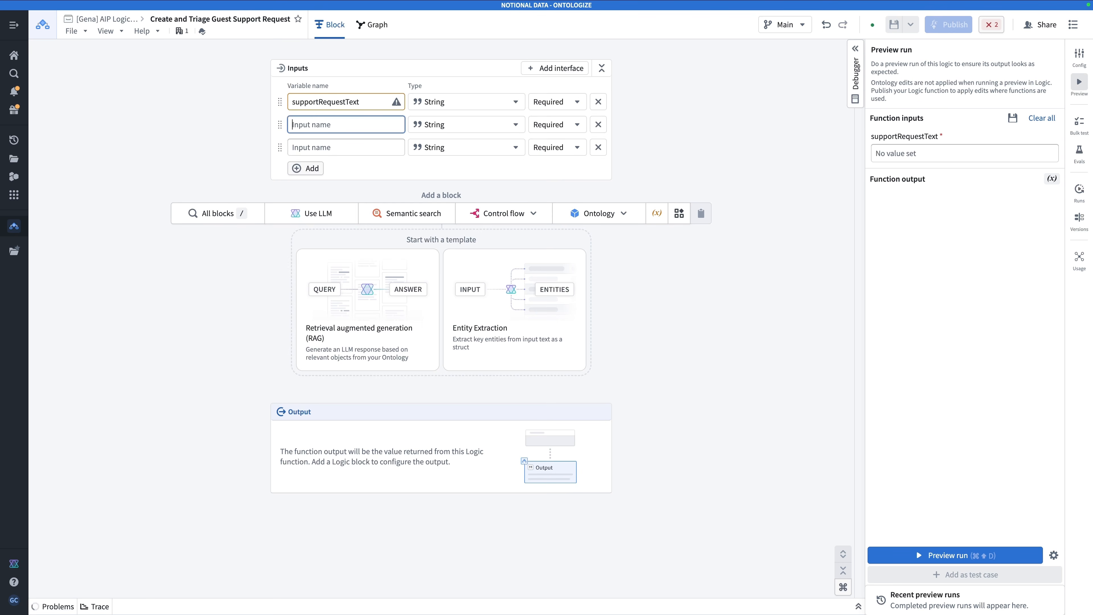
pyautogui.write('guestName')
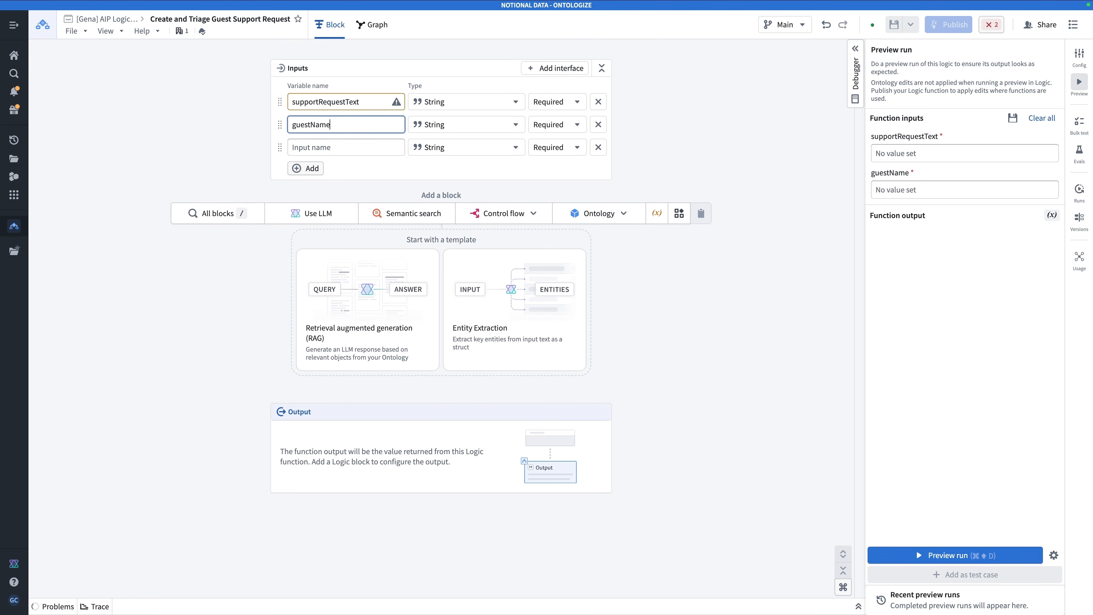
pyautogui.click(336, 144)
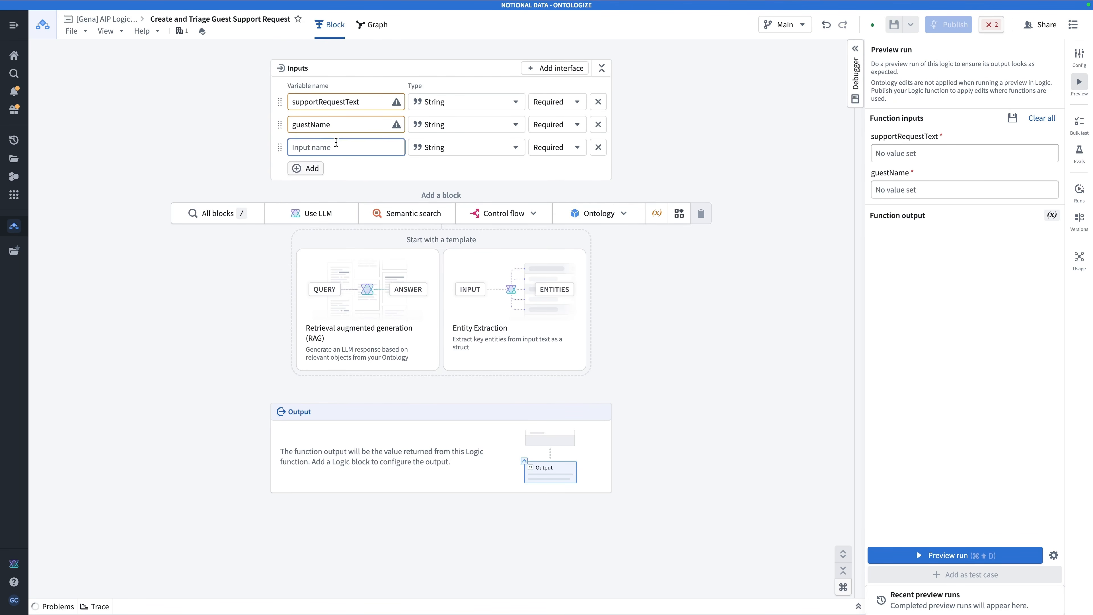
pyautogui.click(338, 143)
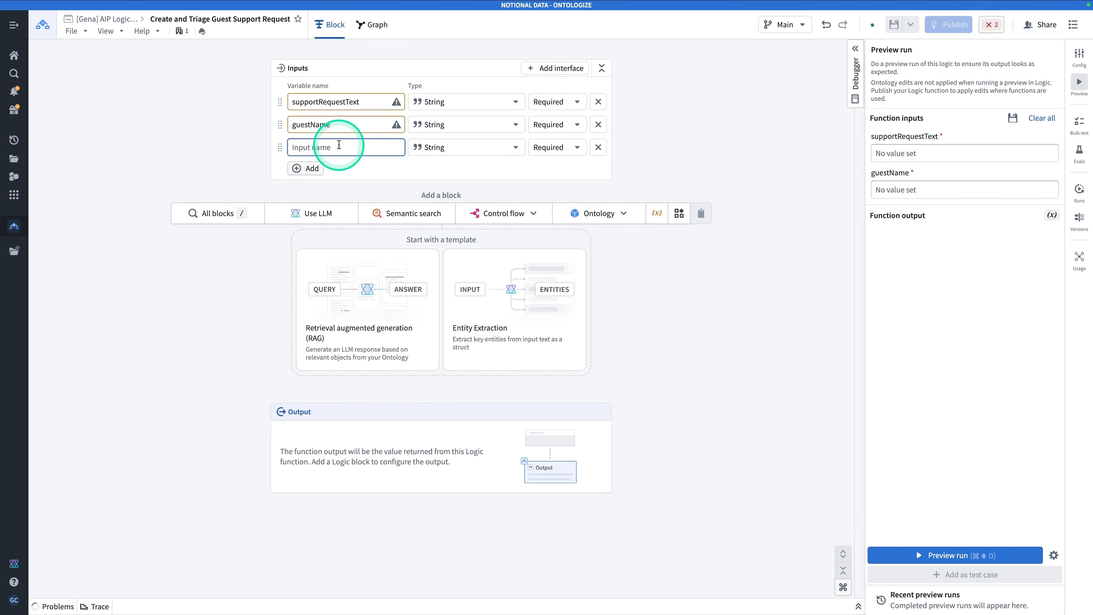
pyautogui.write('loya')
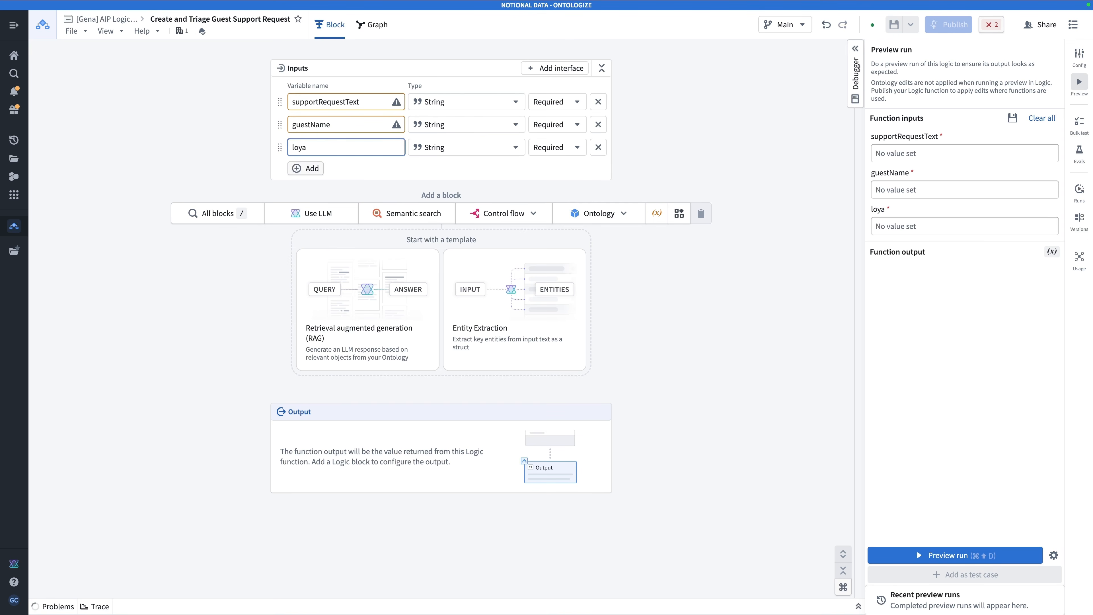
pyautogui.write('ltyStatus')
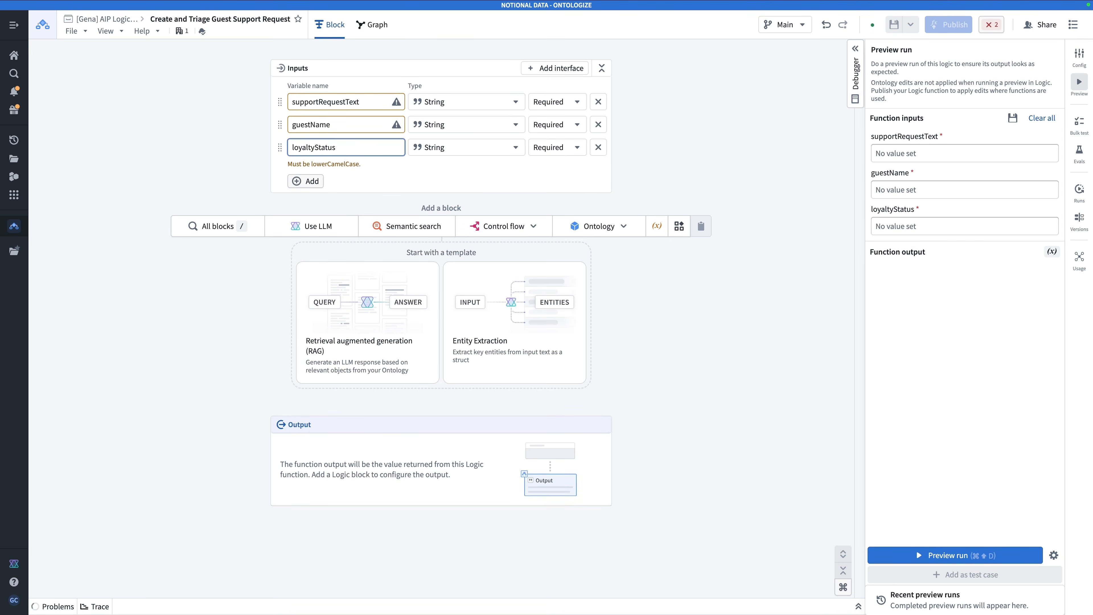
pyautogui.click(727, 330)
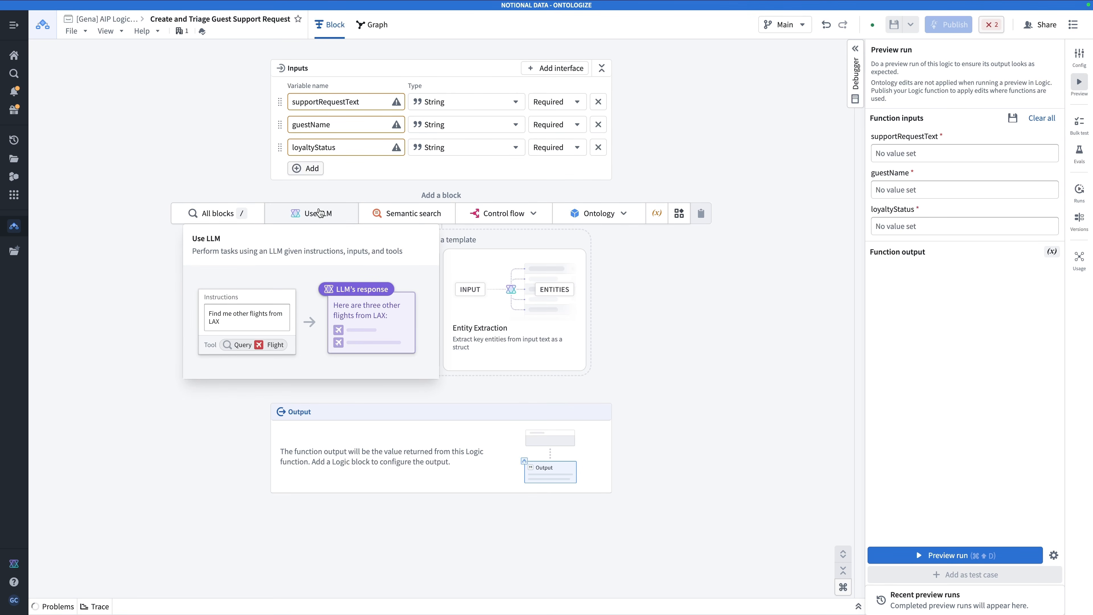
# Add a Use LLM block below the inputs and name it "Categorize and Determine Severity"
pyautogui.click(250, 27)
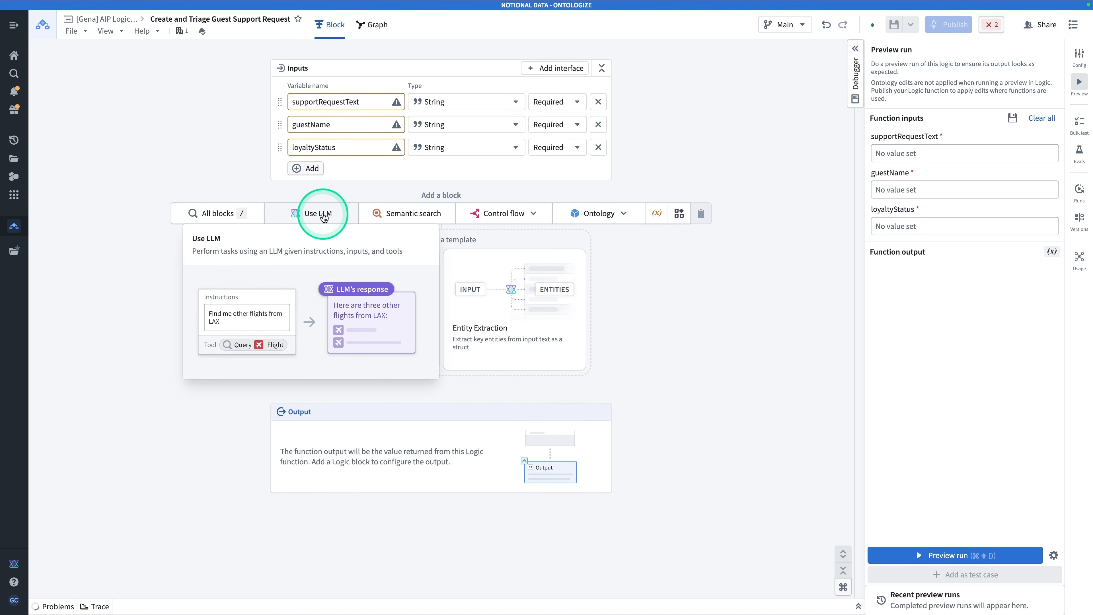
pyautogui.click(324, 215)
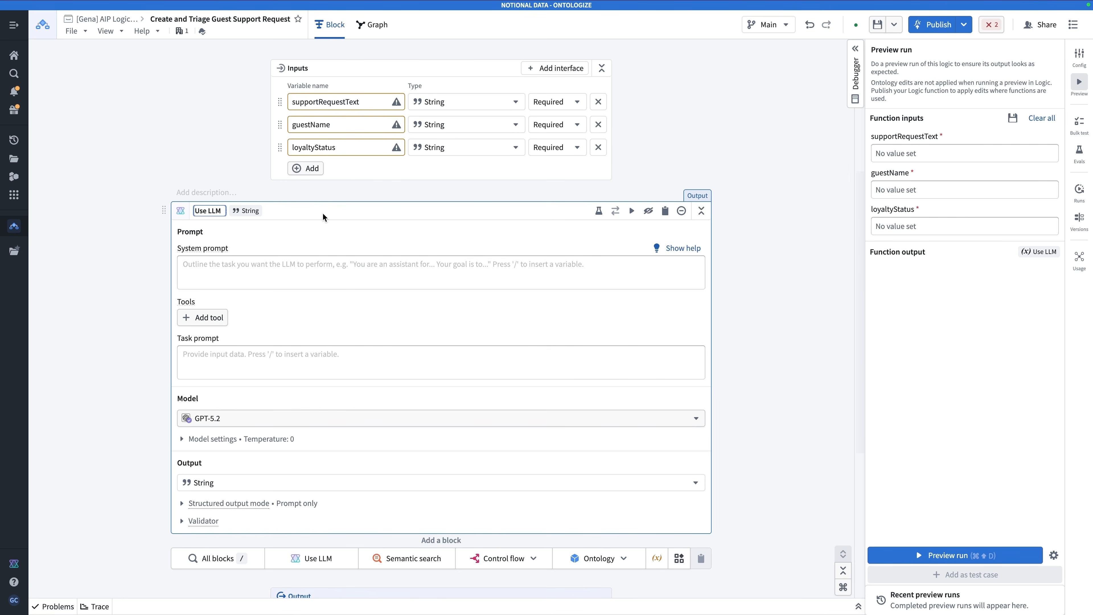
pyautogui.tripleClick(216, 208)
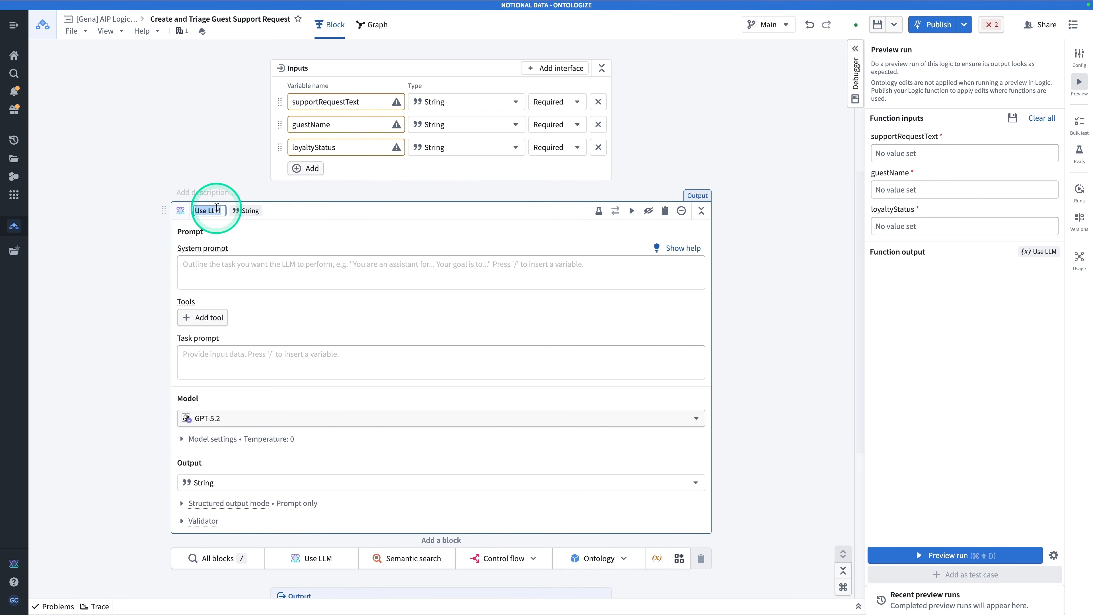
pyautogui.write('Categorize and D')
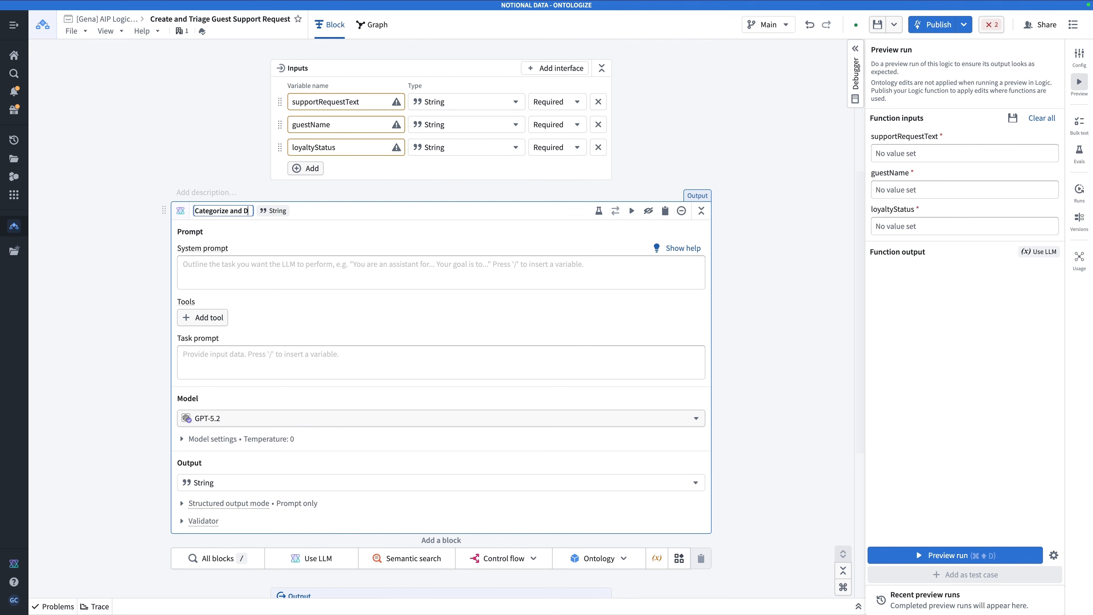
pyautogui.write('etermine Severity')
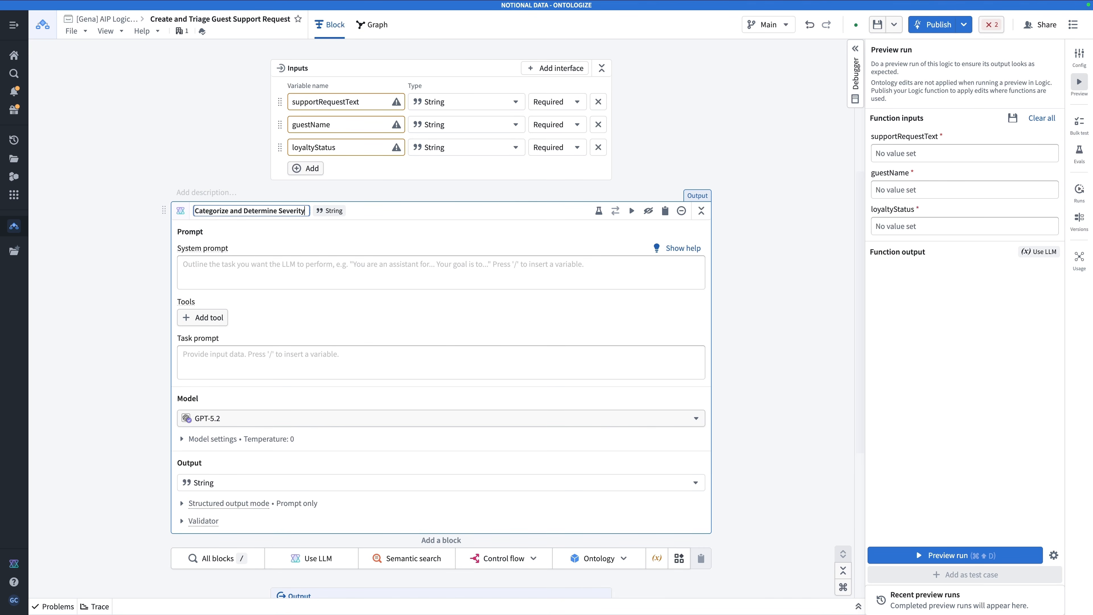
# Begin the system prompt by making the LLM a hotel customer service manager whose job is to categorize a support request into one of the 5 categories
pyautogui.click(274, 274)
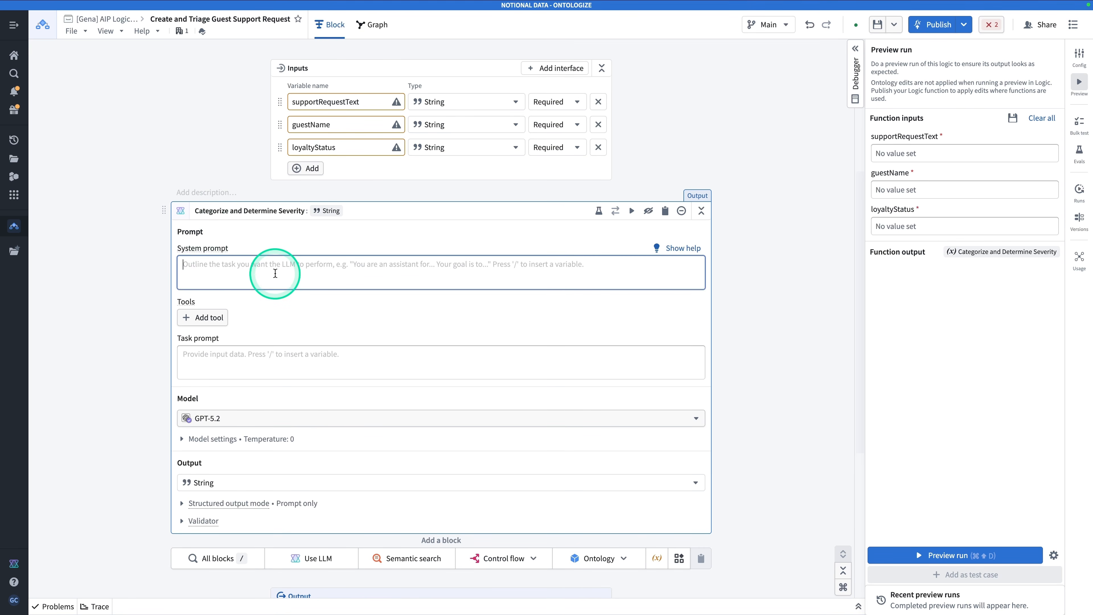
pyautogui.write('You are a customer')
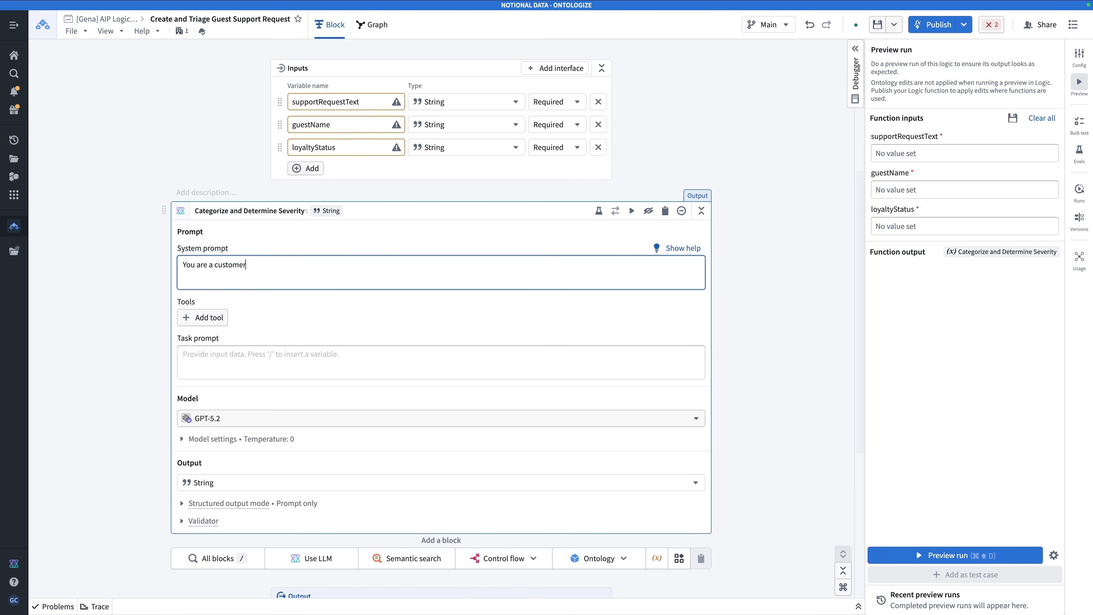
pyautogui.write(' service manager at a hotel . Given a support request, y')
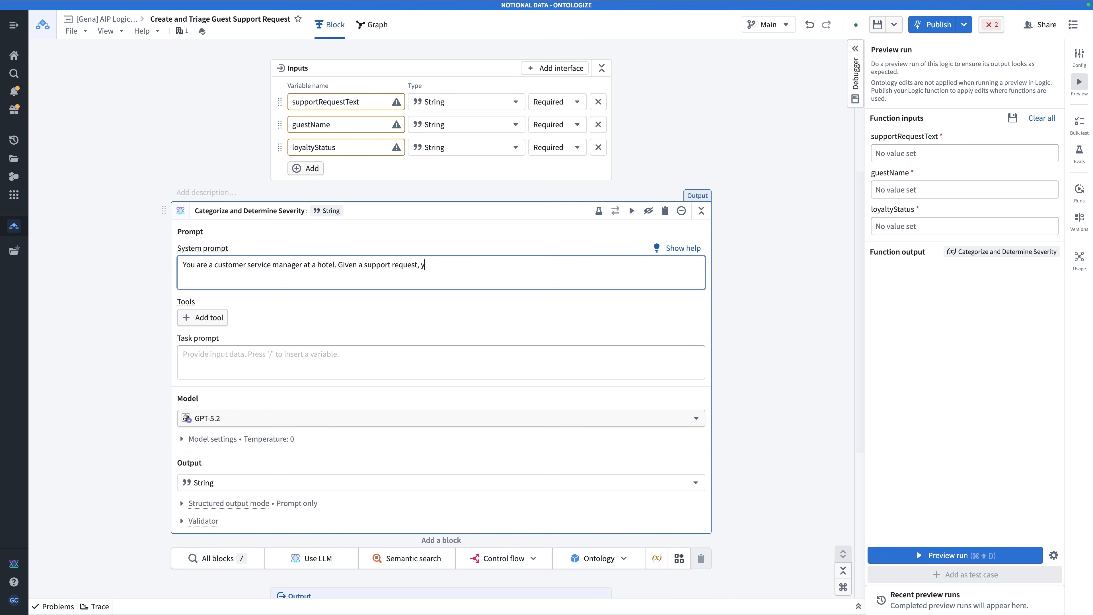
pyautogui.write('our job is to cate')
pyautogui.write('gorize ')
pyautogui.write('it into one of the ')
pyautogui.write('5 cat')
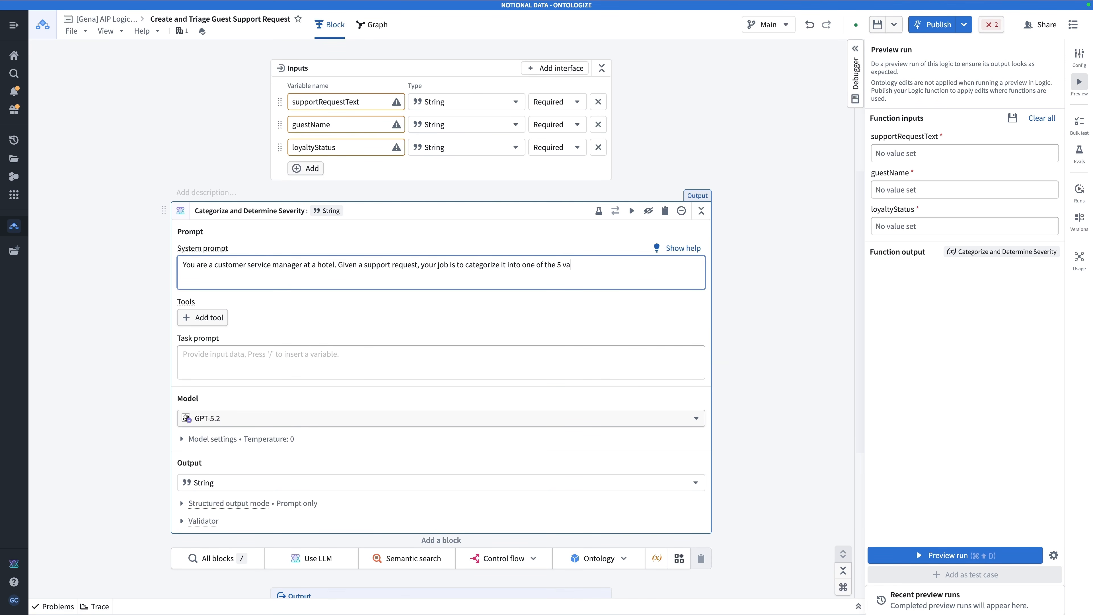
pyautogui.press('BackSpace')
pyautogui.press('BackSpace')
pyautogui.write('ategories:')
# Complete the system prompt's category sentence with "Amenity, Maintenance, Complaint, or Front Desk. No explanation."
pyautogui.click(655, 266)
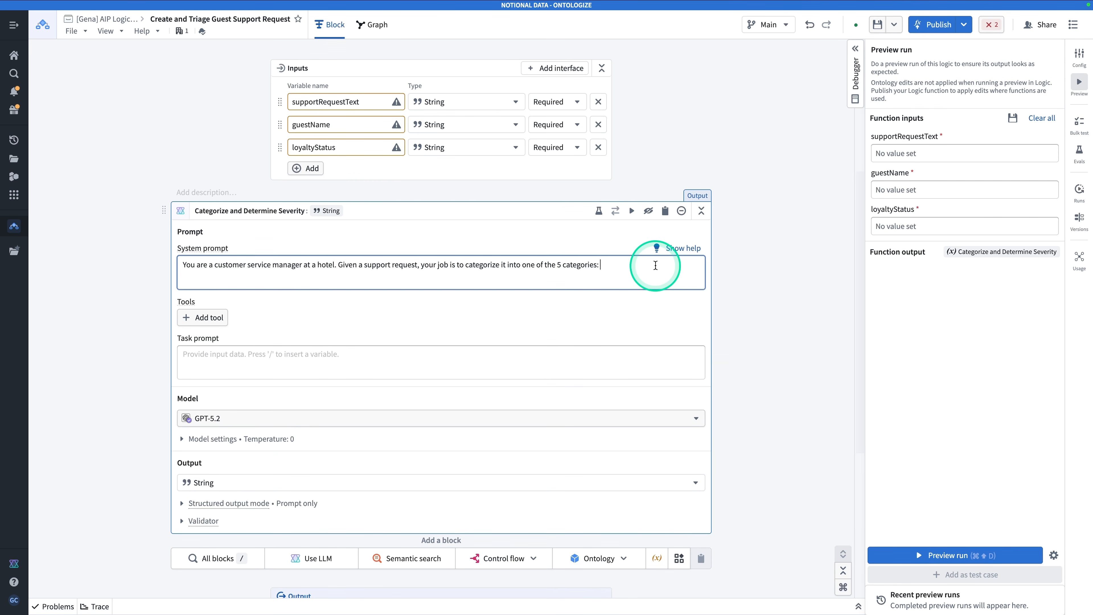
pyautogui.write('Amen')
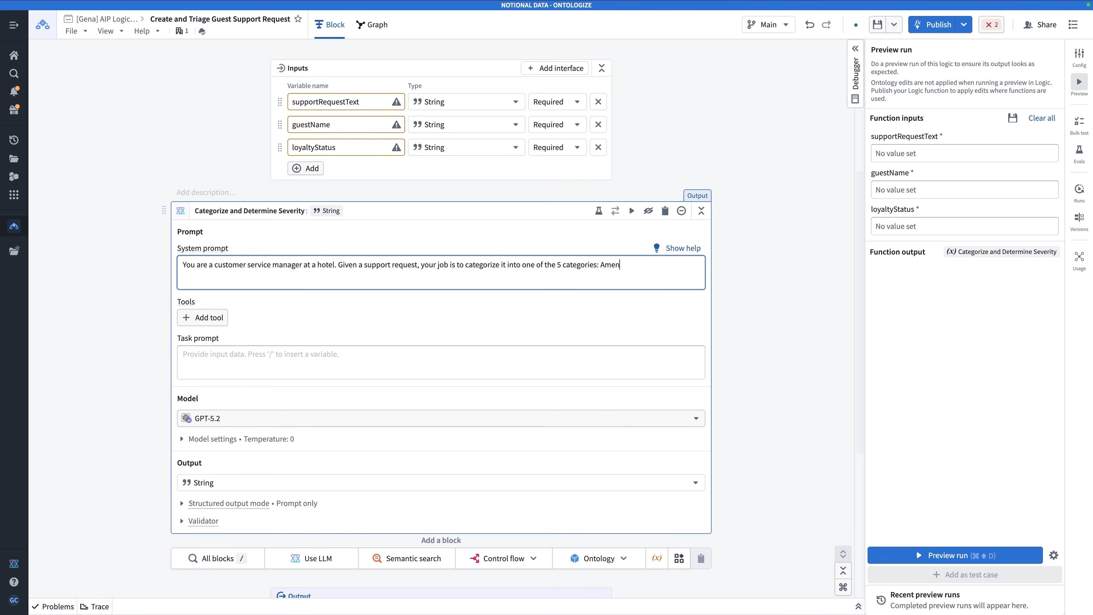
pyautogui.write('ity, Maintenance, Complaint, or Front Desk')
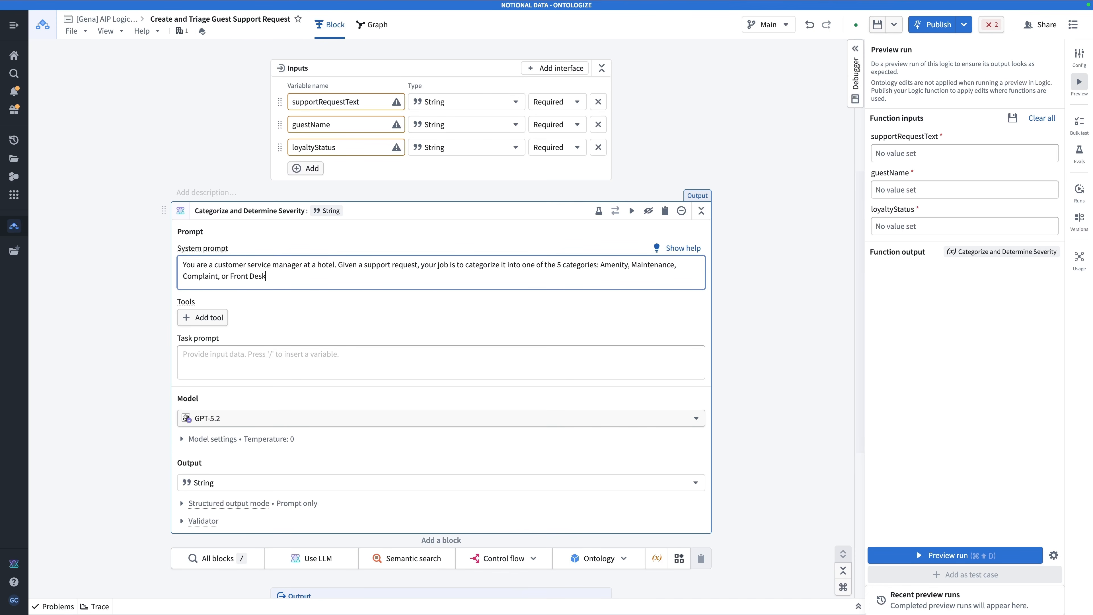
pyautogui.write('. No explanation.')
# Add a second system prompt paragraph reading "Then, rank its severity: Low, Medium, High, Critical. No Explanation."
pyautogui.press('Return')
pyautogui.press('Return')
pyautogui.write('Then, rank it')
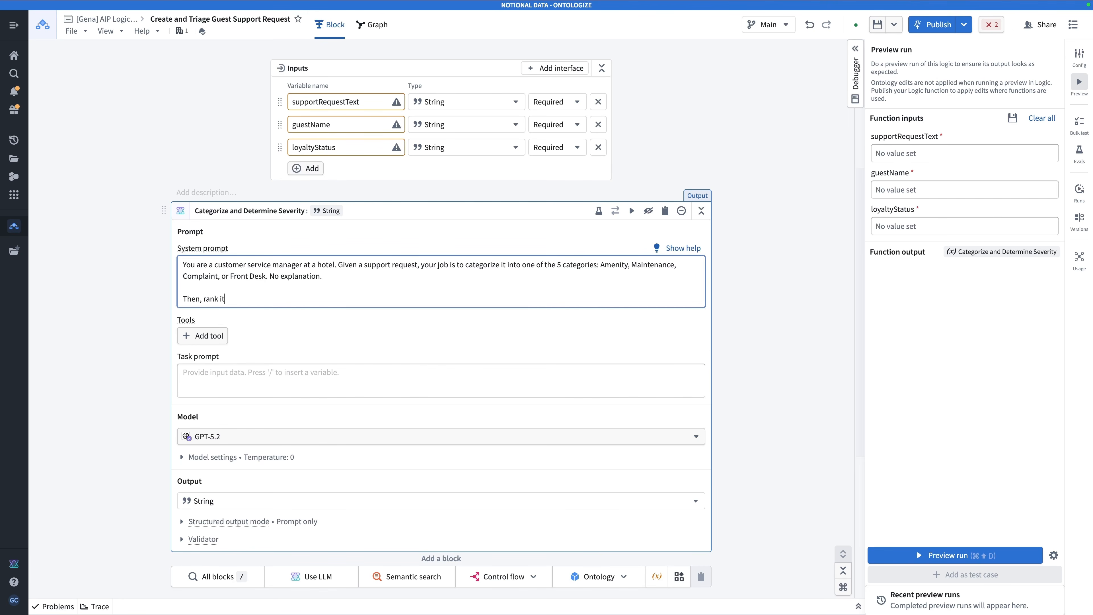
pyautogui.write('s severity: Low, Meiu')
pyautogui.press('BackSpace')
pyautogui.press('BackSpace')
pyautogui.write('dium, High, Critical. No Explanation.')
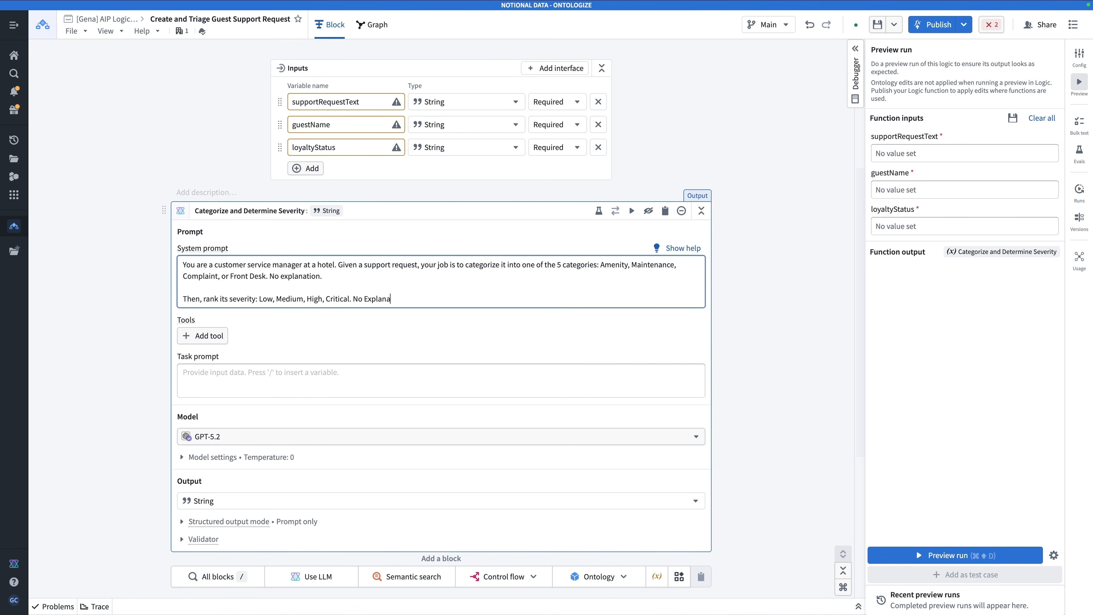
# Fill the LLM block's task prompt with the label "Support request:" followed by the supportRequestText variable
pyautogui.scroll(-3, 294, 280)
pyautogui.click(294, 280)
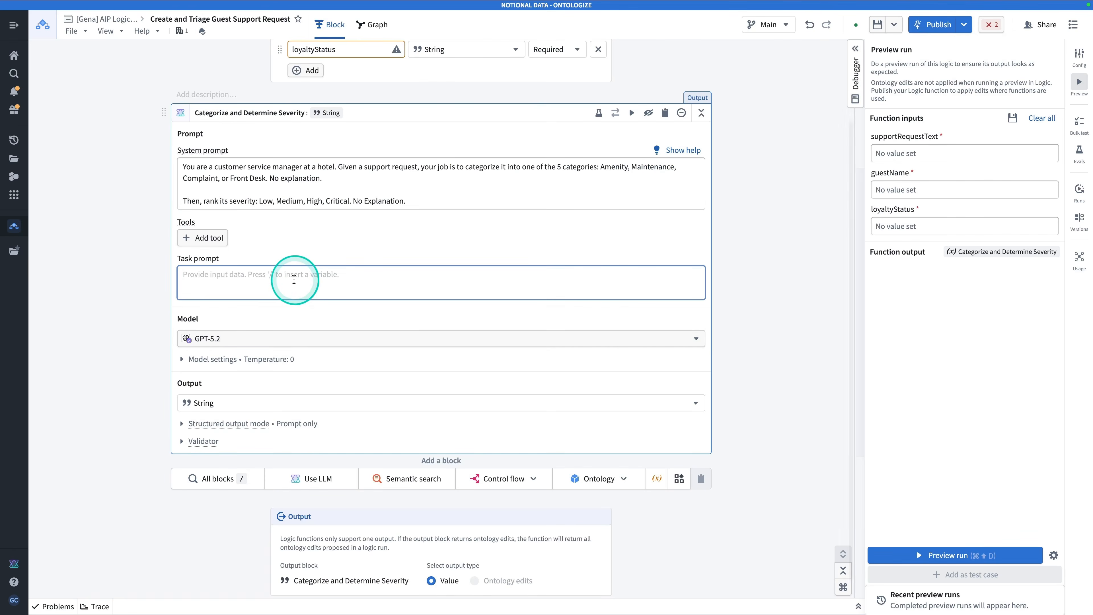
pyautogui.write('/')
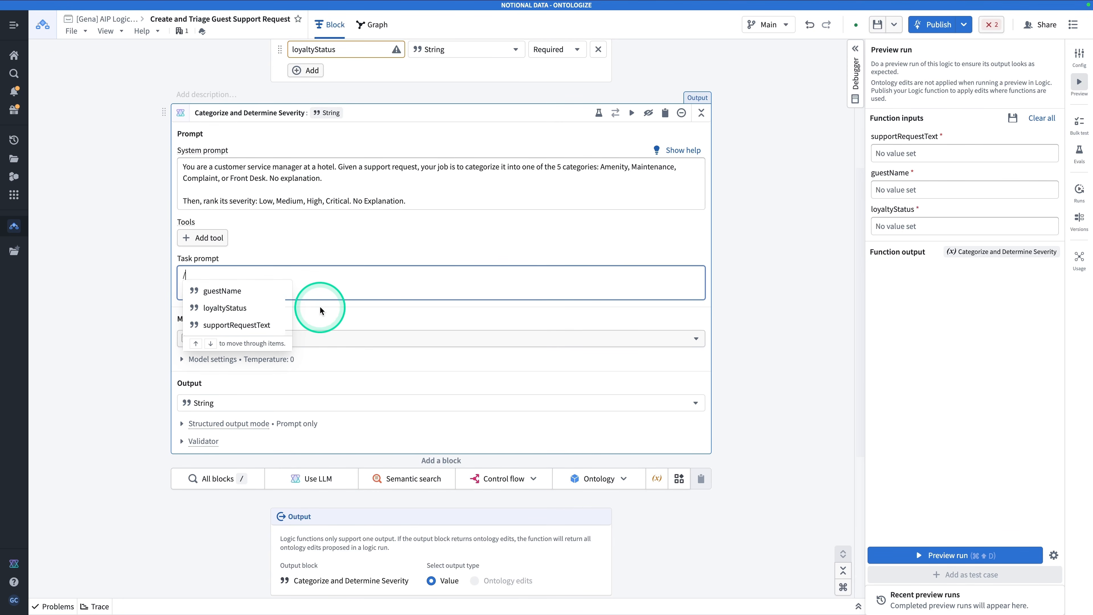
pyautogui.click(266, 327)
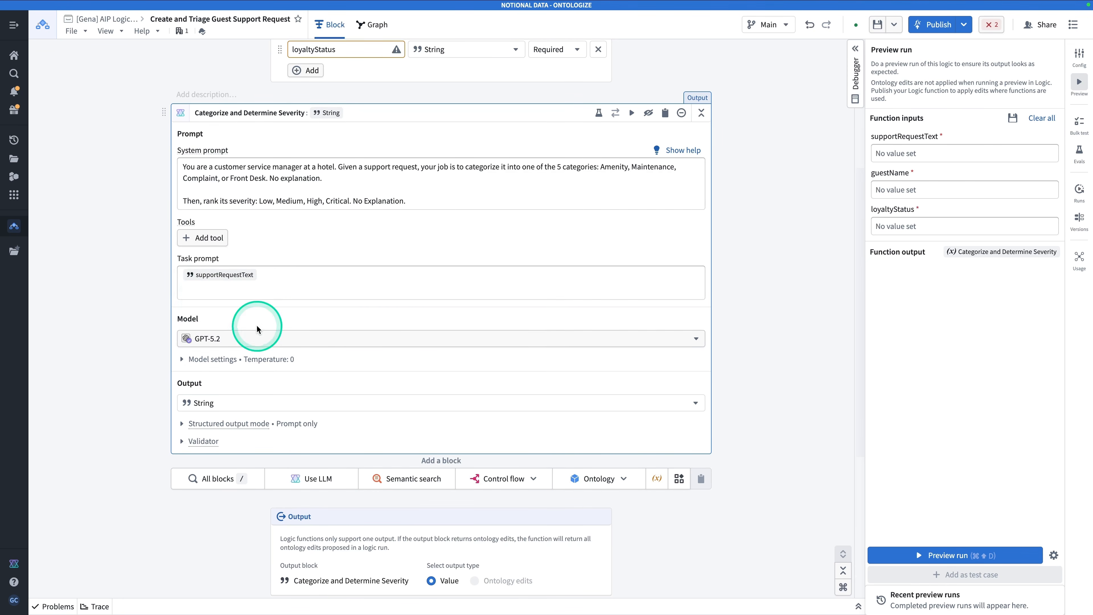
pyautogui.click(182, 276)
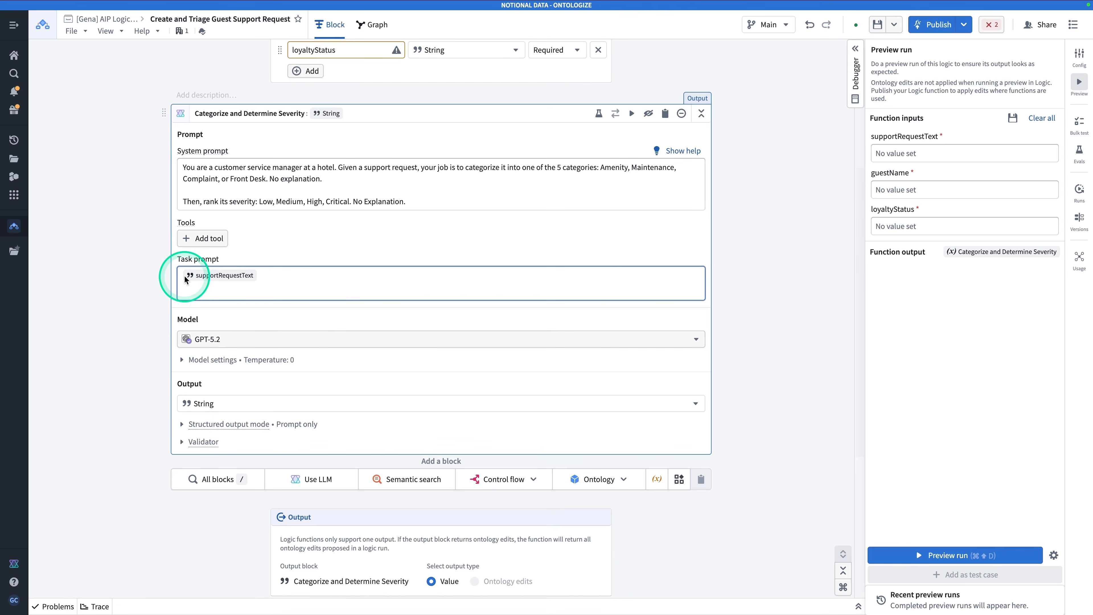
pyautogui.write('Support request:')
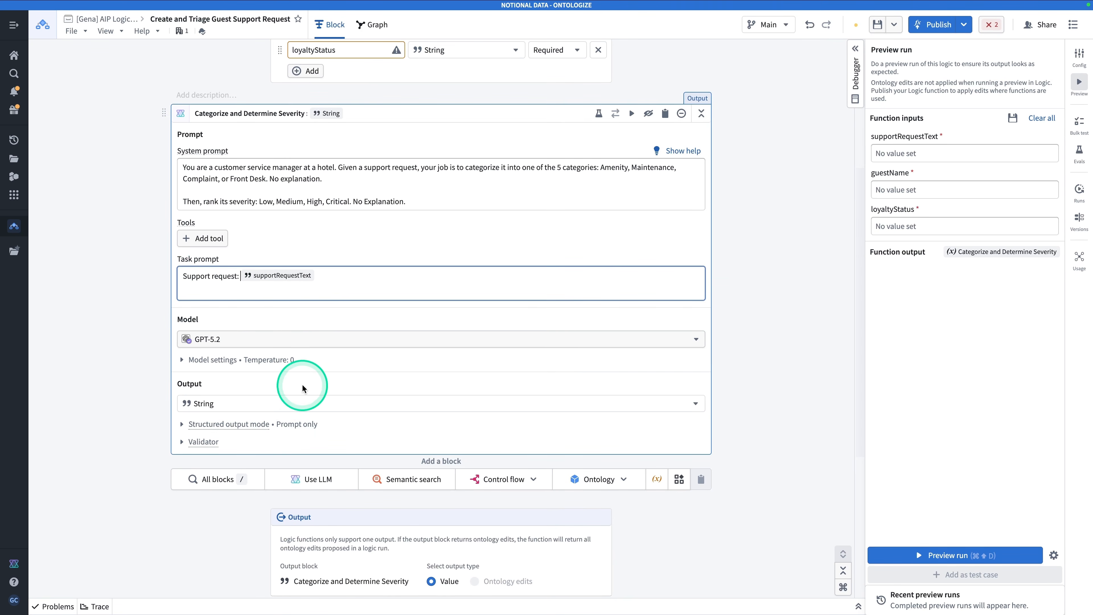
# Set the LLM block's output type to a Struct with two String fields named category and severity
pyautogui.click(295, 398)
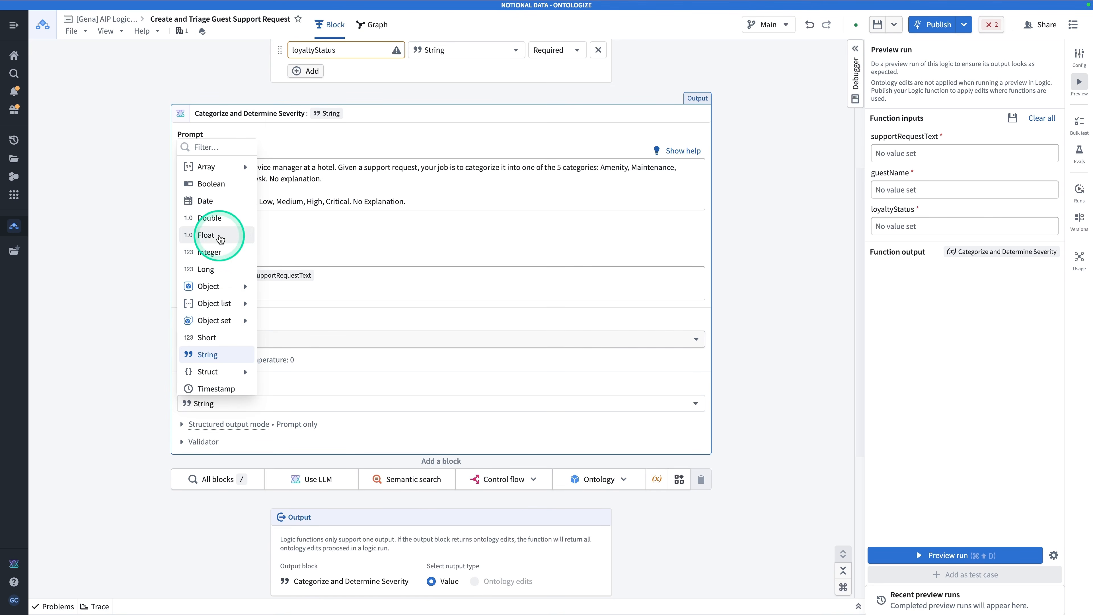
pyautogui.scroll(-1, 220, 353)
pyautogui.click(217, 366)
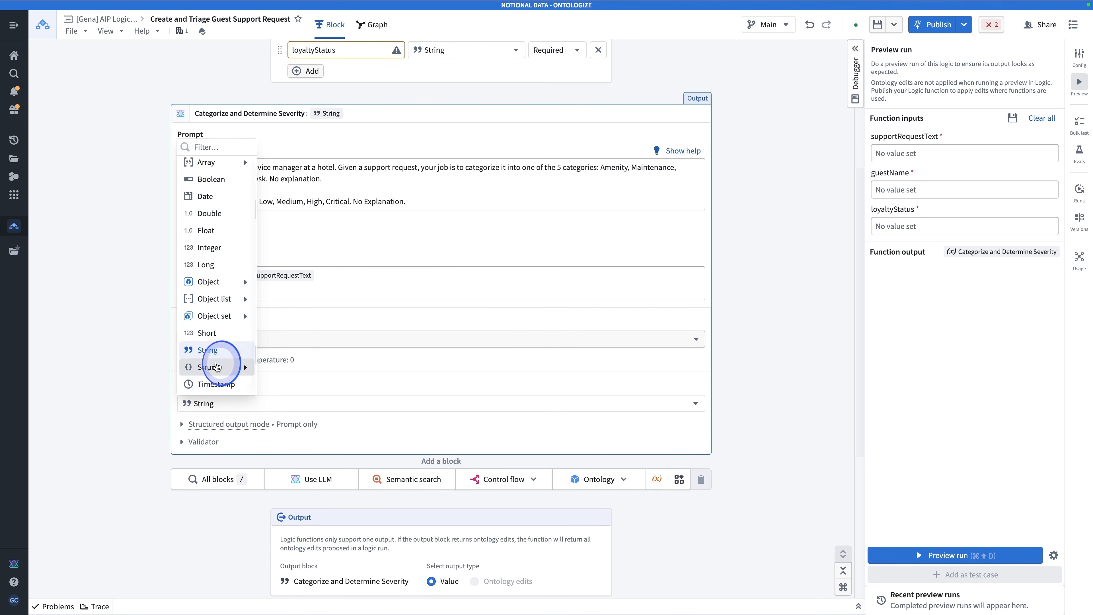
pyautogui.click(306, 168)
pyautogui.click(304, 202)
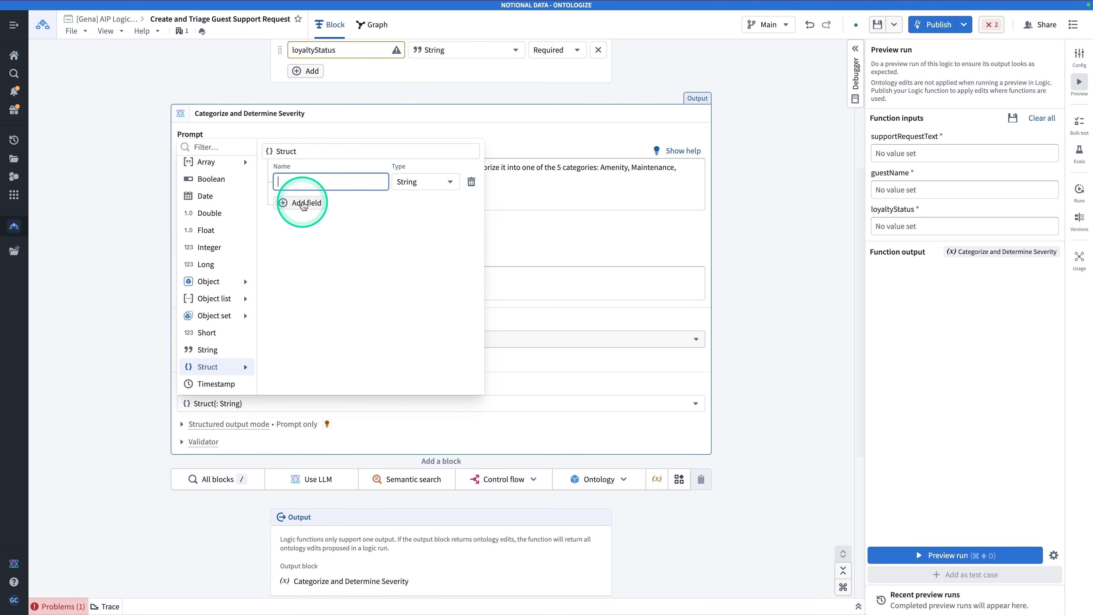
pyautogui.click(305, 182)
pyautogui.write('category')
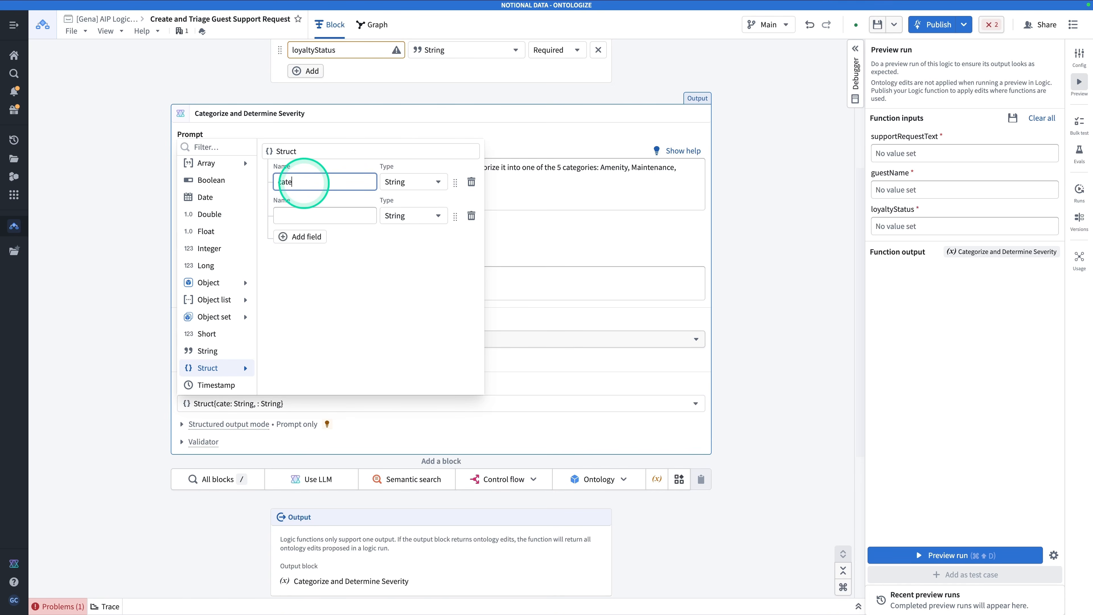
pyautogui.click(293, 219)
pyautogui.write('severity')
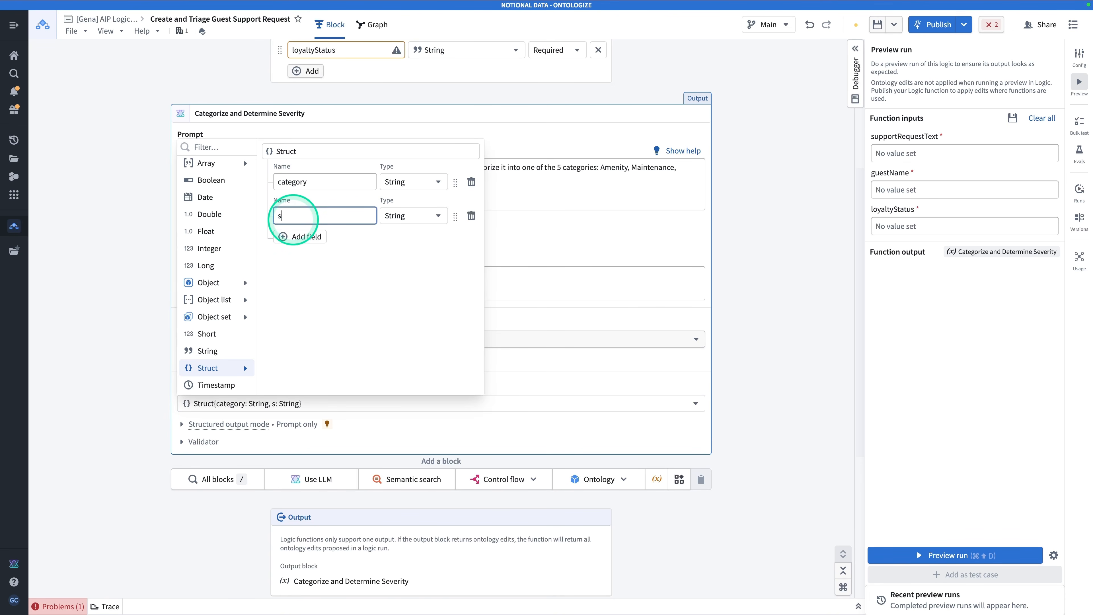
pyautogui.click(519, 209)
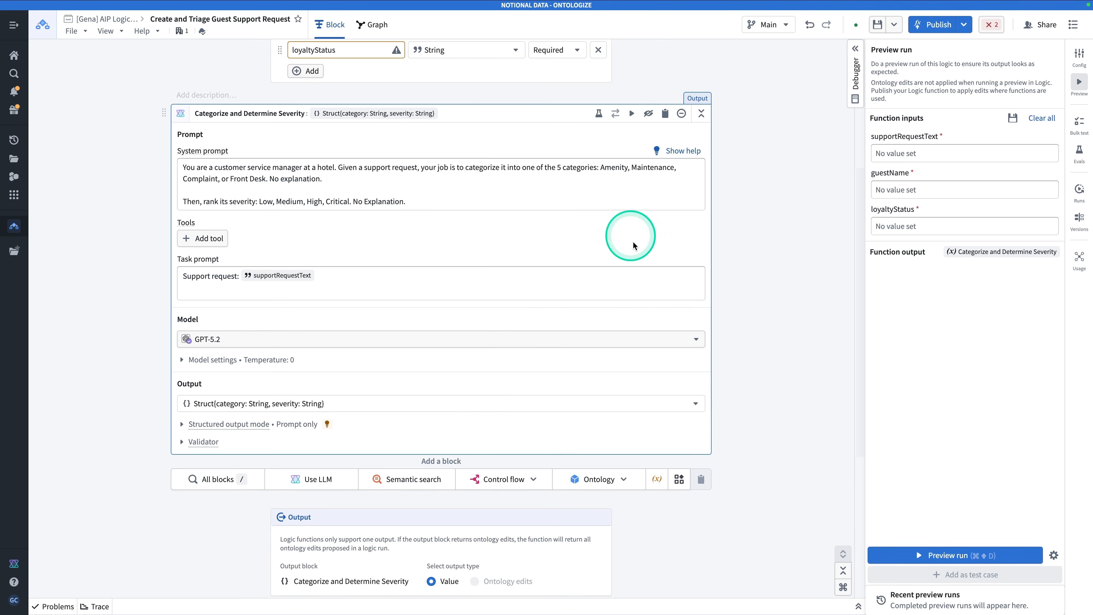
# Run a preview with the request text "the shower wont turn on", the guest's name, and loyalty status Gold
pyautogui.click(898, 155)
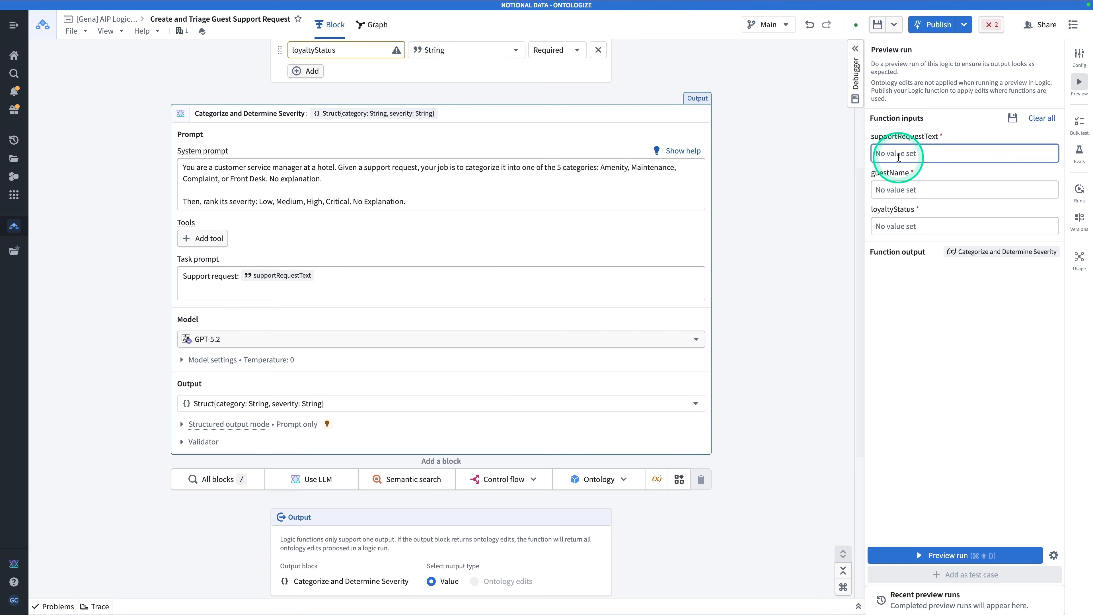
pyautogui.write('the')
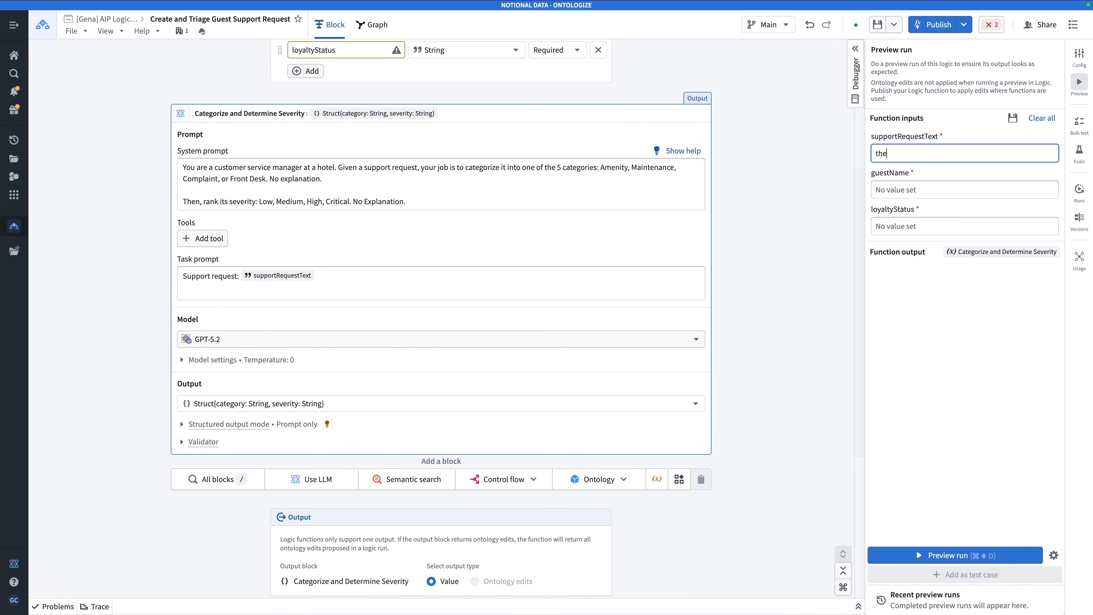
pyautogui.write(' shower wont turn on')
pyautogui.click(908, 190)
pyautogui.write('Gena')
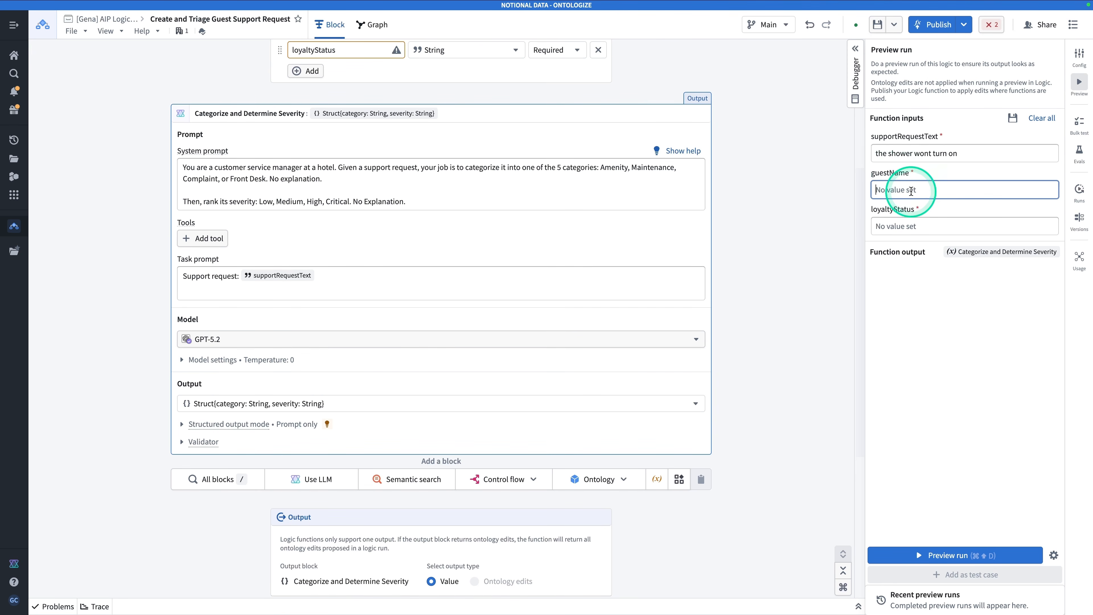
pyautogui.press('Tab')
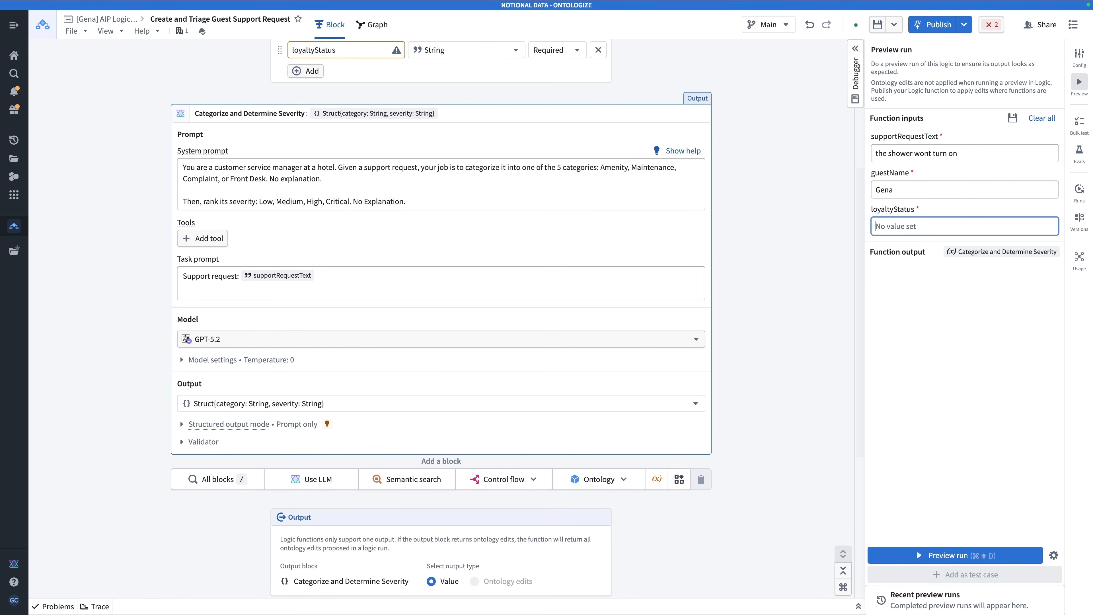
pyautogui.write('Gold')
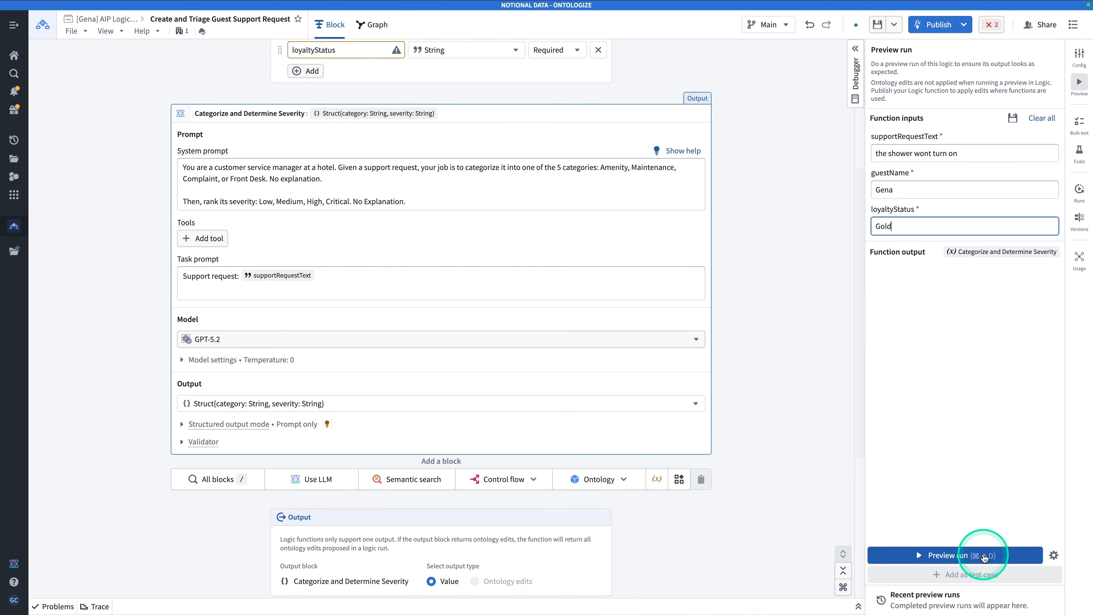
pyautogui.click(985, 557)
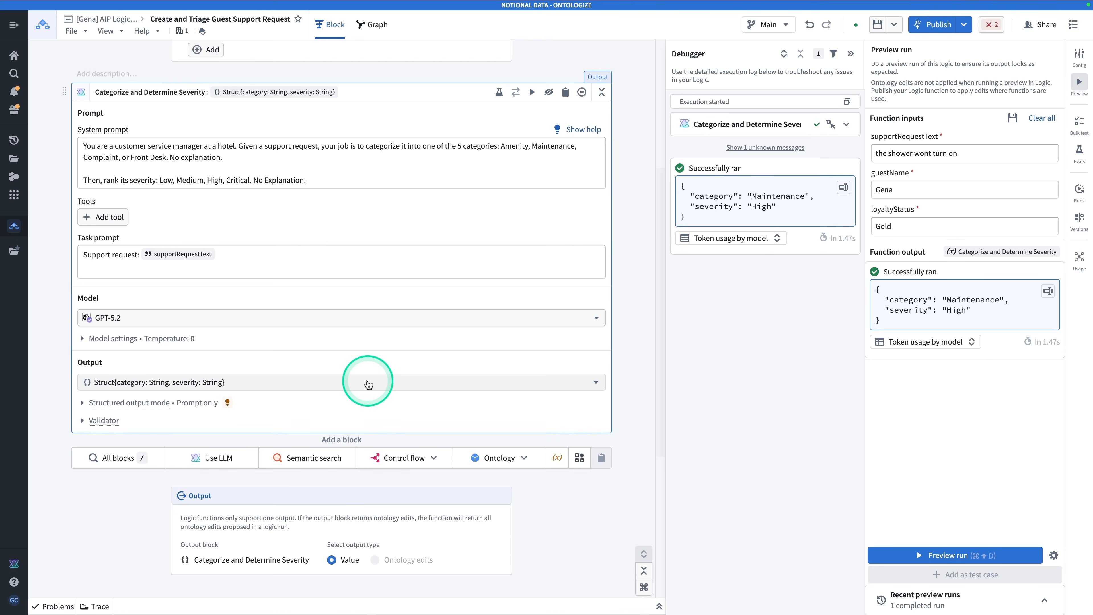
# Add a Conditional control flow block below the Categorize and Determine Severity block
pyautogui.scroll(3, 370, 382)
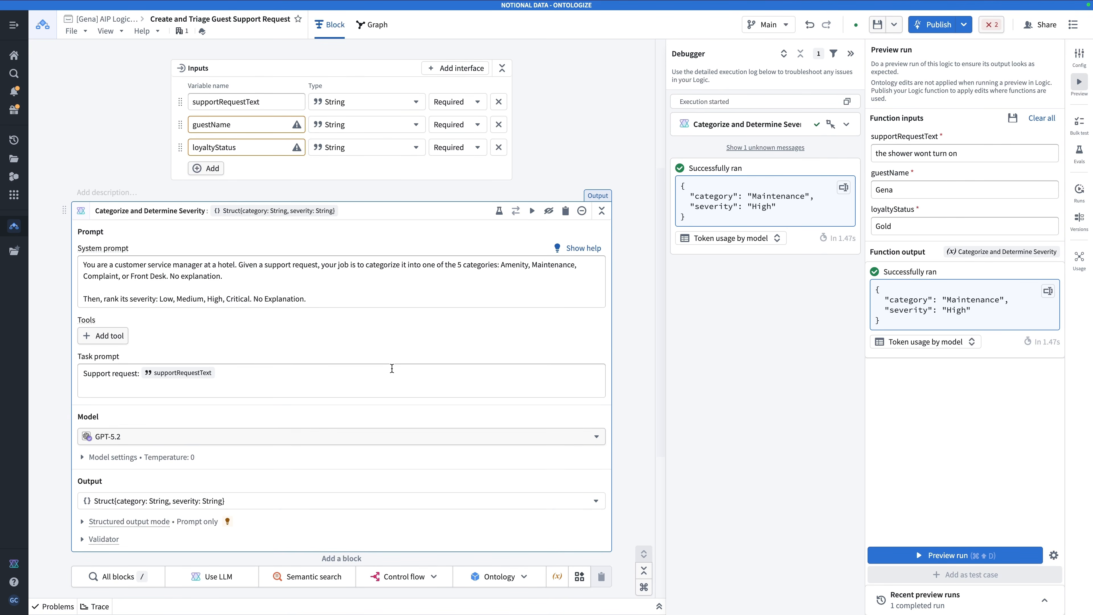
pyautogui.scroll(-3, 392, 368)
pyautogui.click(408, 460)
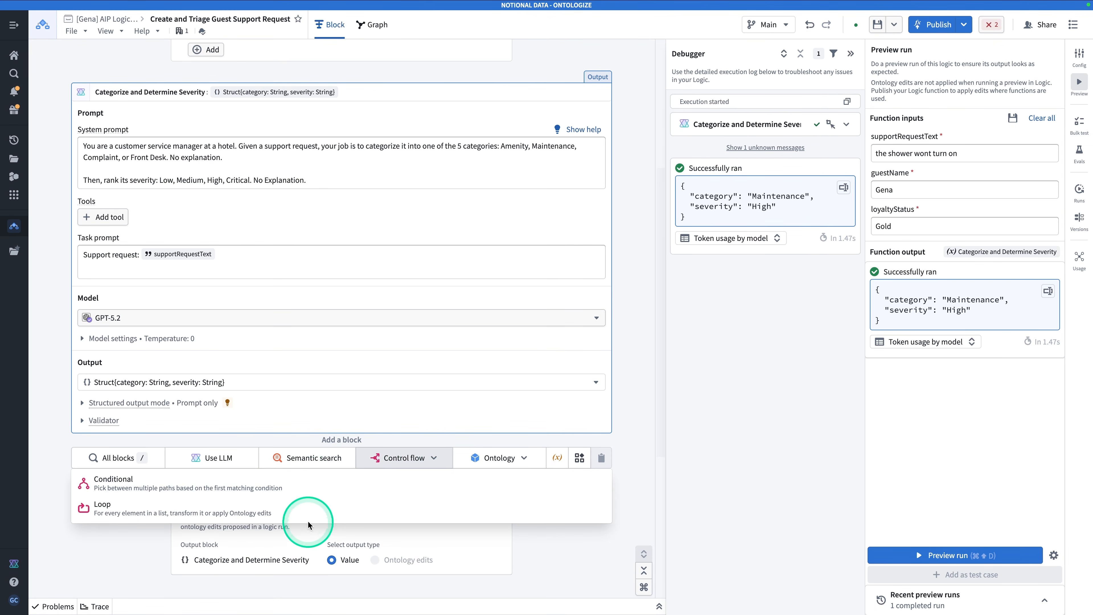
pyautogui.click(317, 490)
pyautogui.scroll(-5, 318, 489)
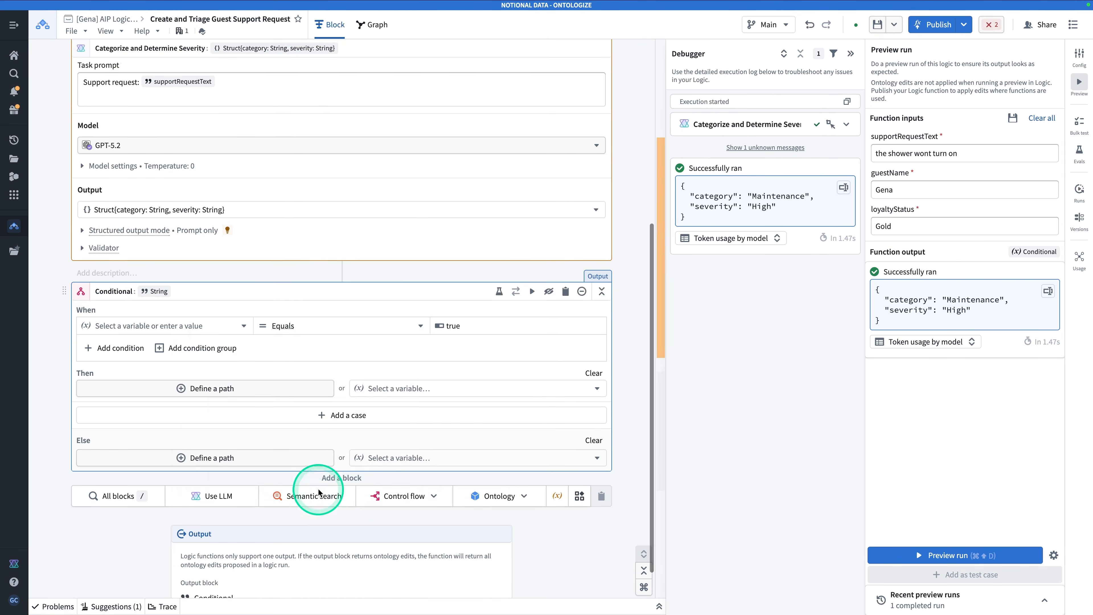
# Set the Conditional block's When condition to loyaltyStatus equals the String value "Gold"
pyautogui.click(146, 309)
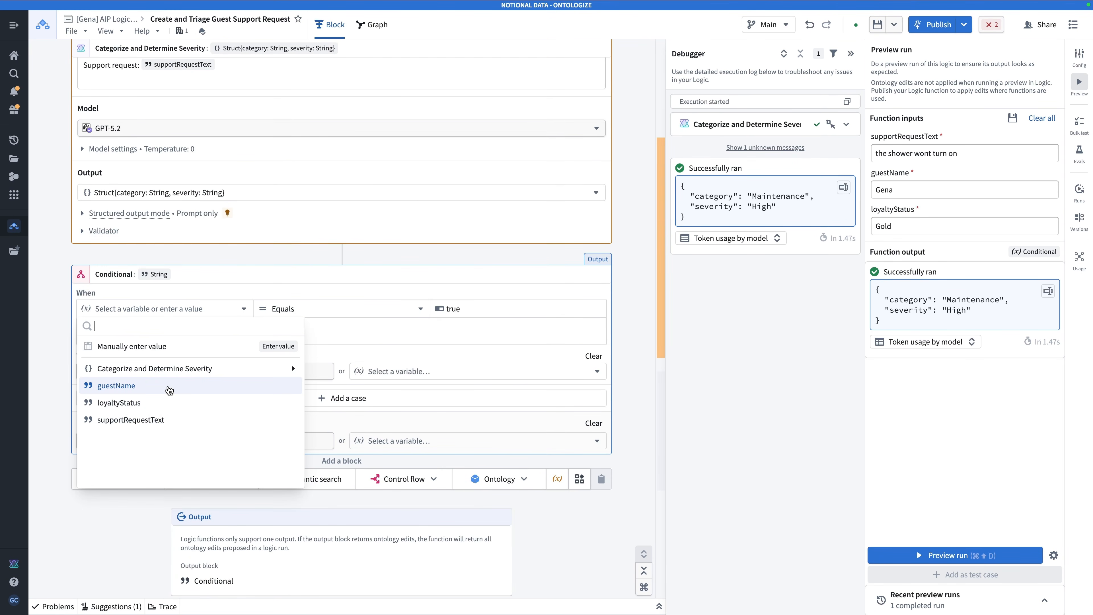
pyautogui.click(174, 406)
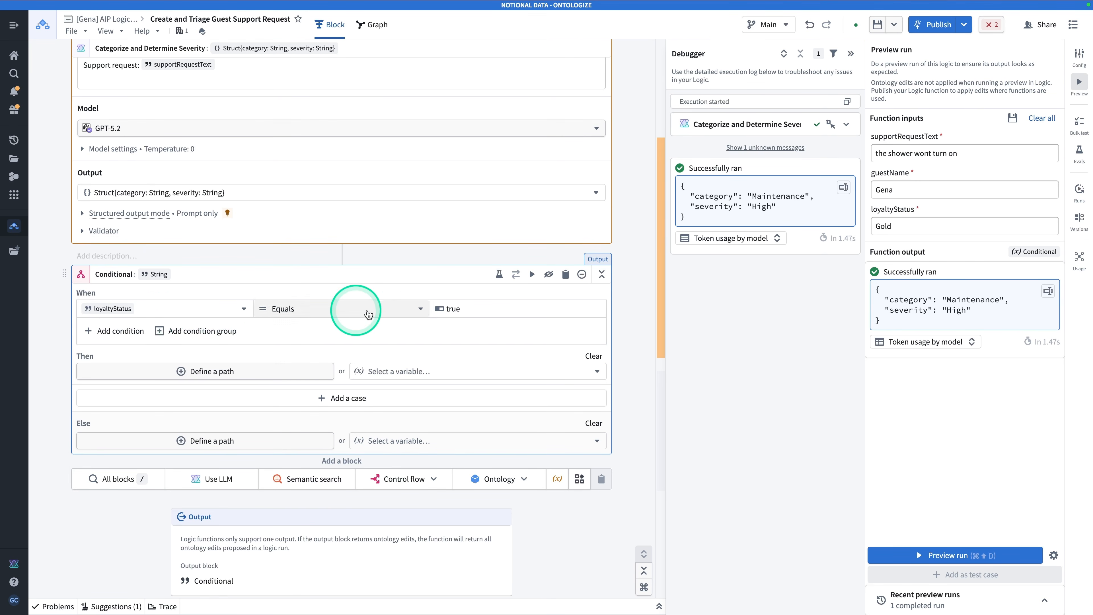
pyautogui.click(465, 310)
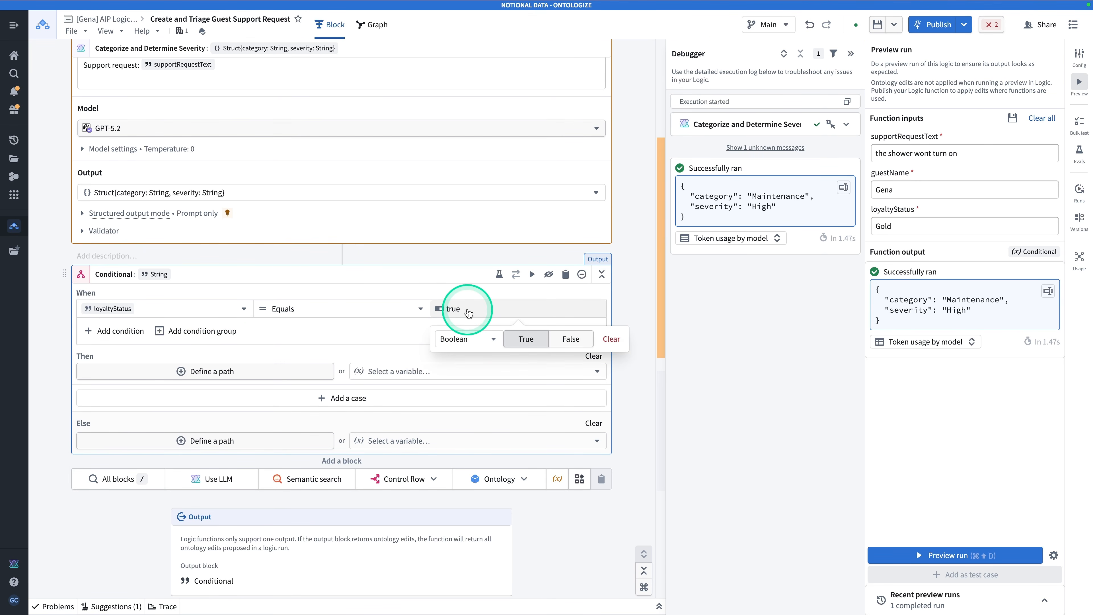
pyautogui.click(461, 339)
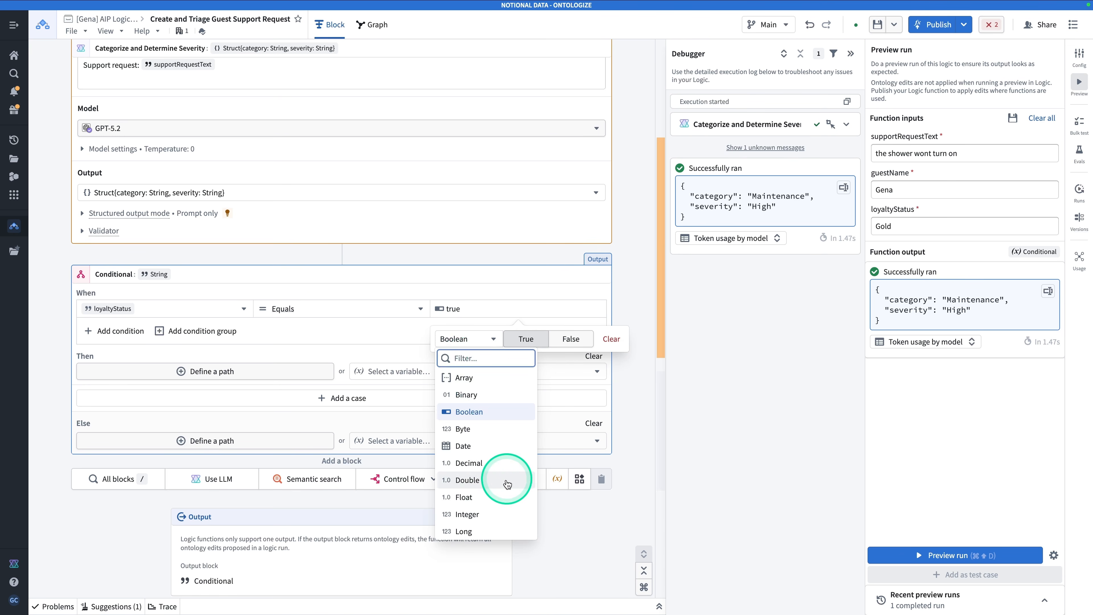
pyautogui.scroll(-3, 502, 495)
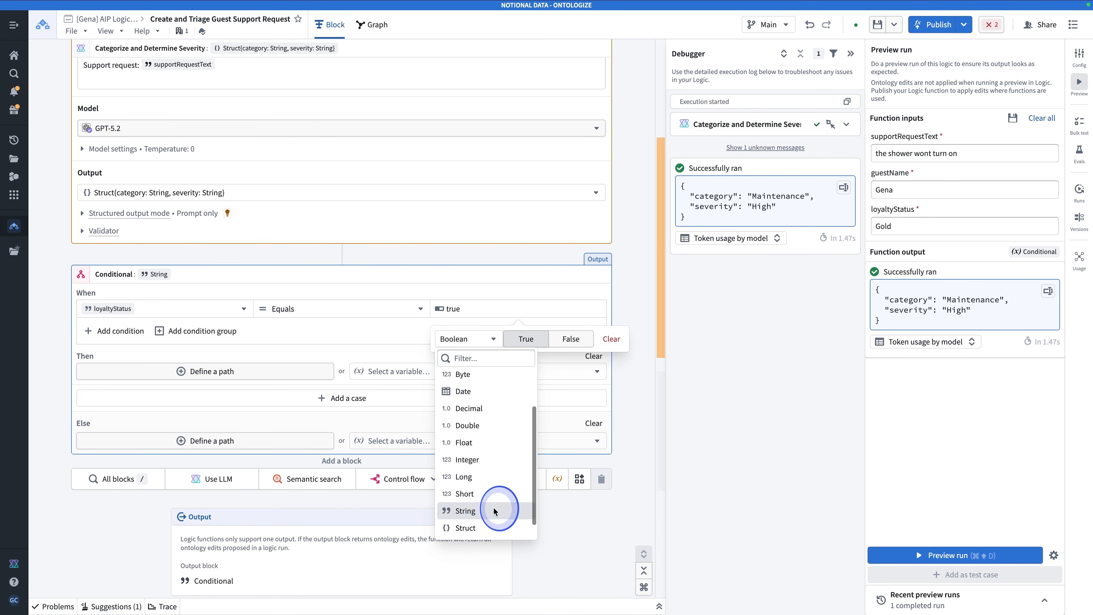
pyautogui.click(495, 512)
pyautogui.doubleClick(541, 336)
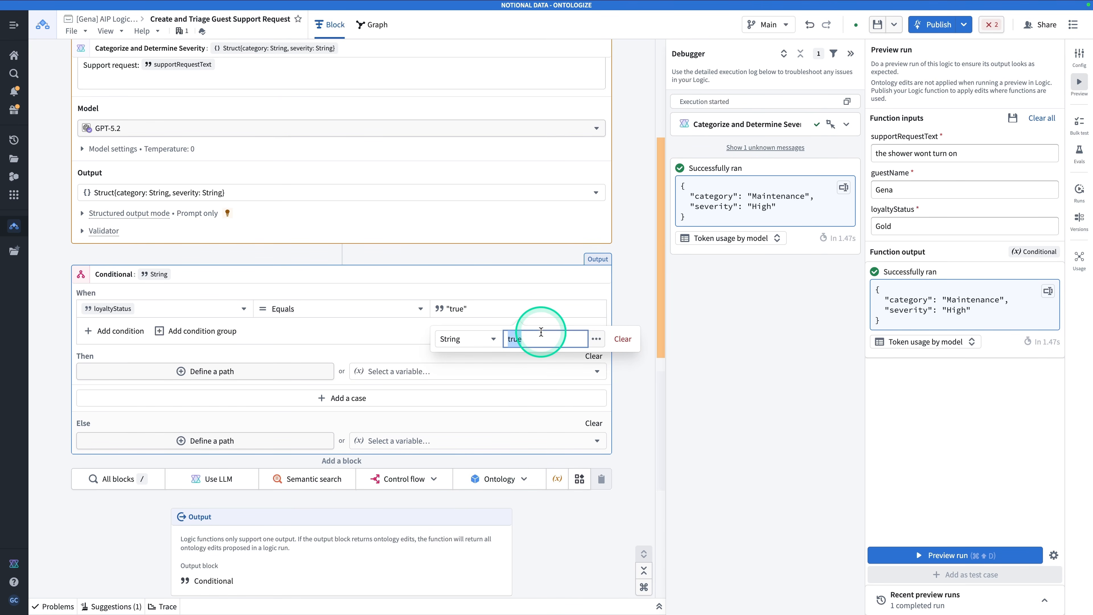
pyautogui.write('Gold')
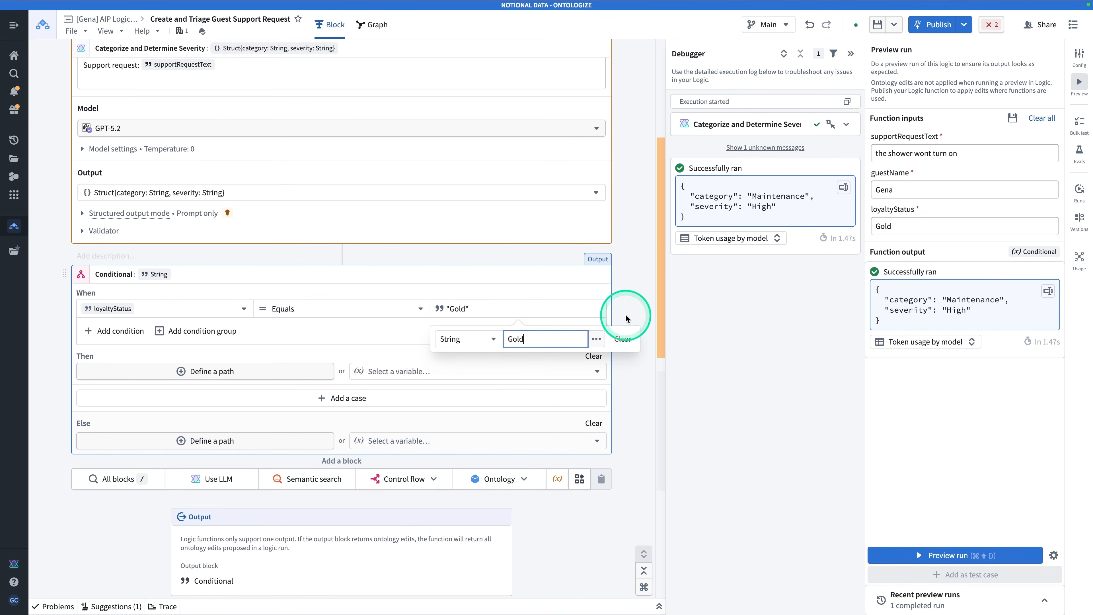
pyautogui.click(626, 318)
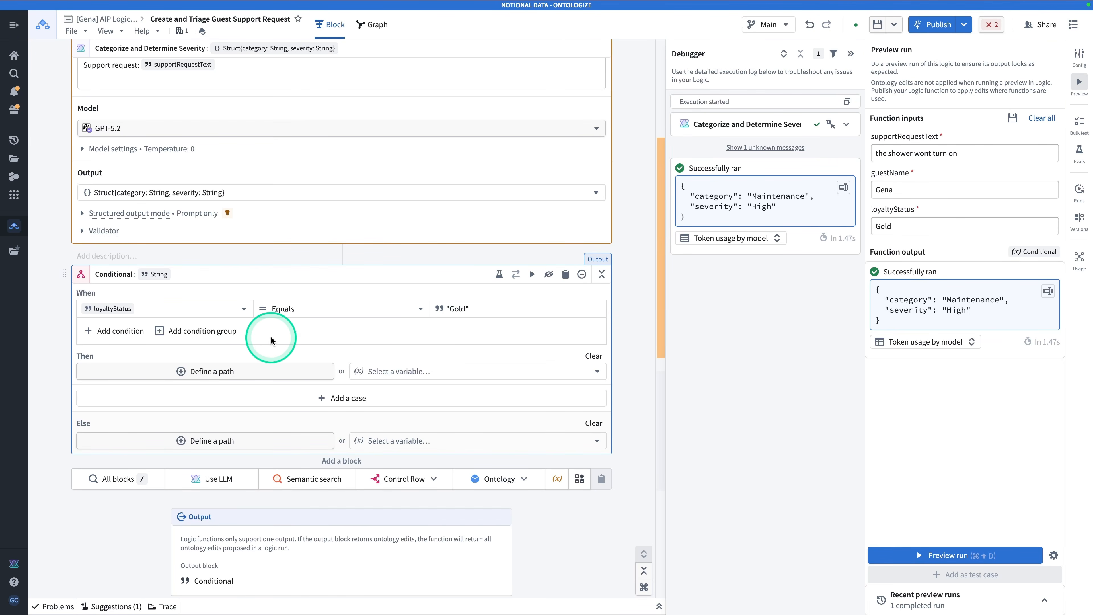
# Define a block path for the Conditional's Then branch
pyautogui.scroll(-1, 203, 357)
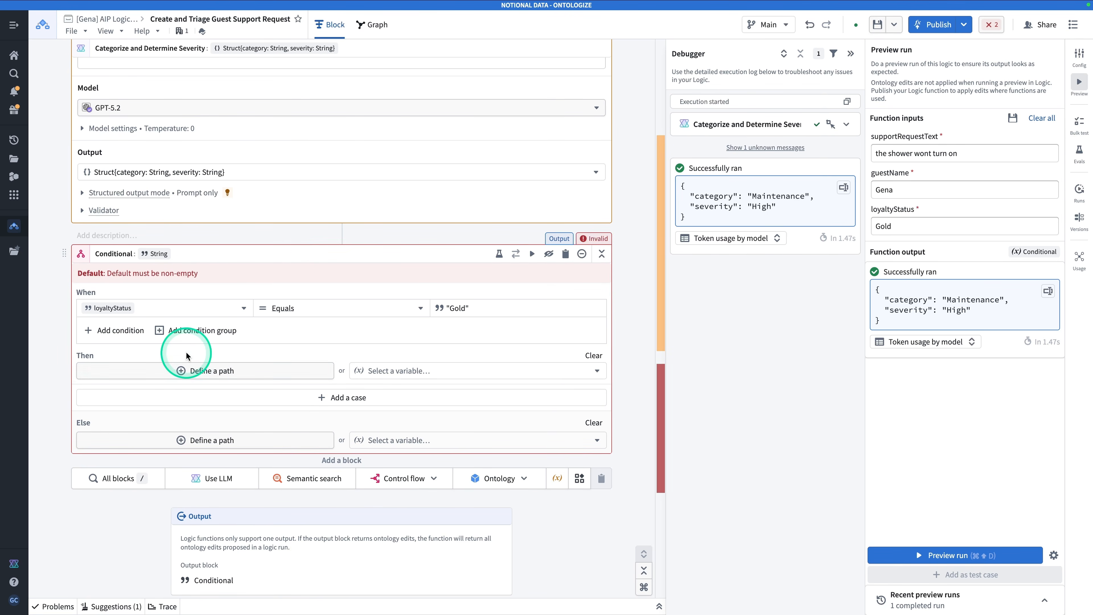
pyautogui.click(185, 371)
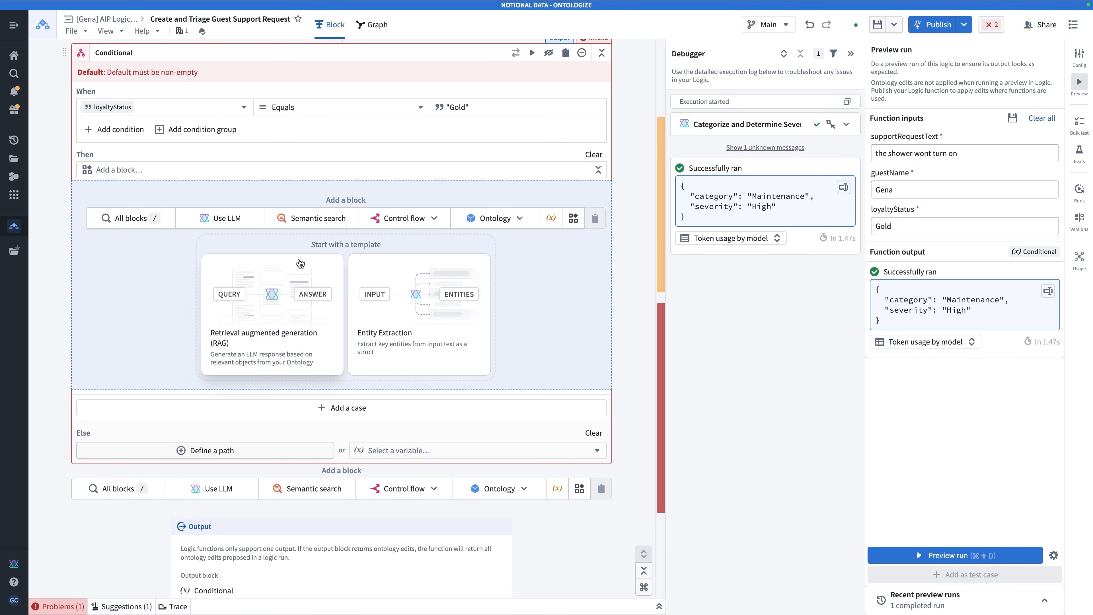
pyautogui.scroll(-1, 299, 261)
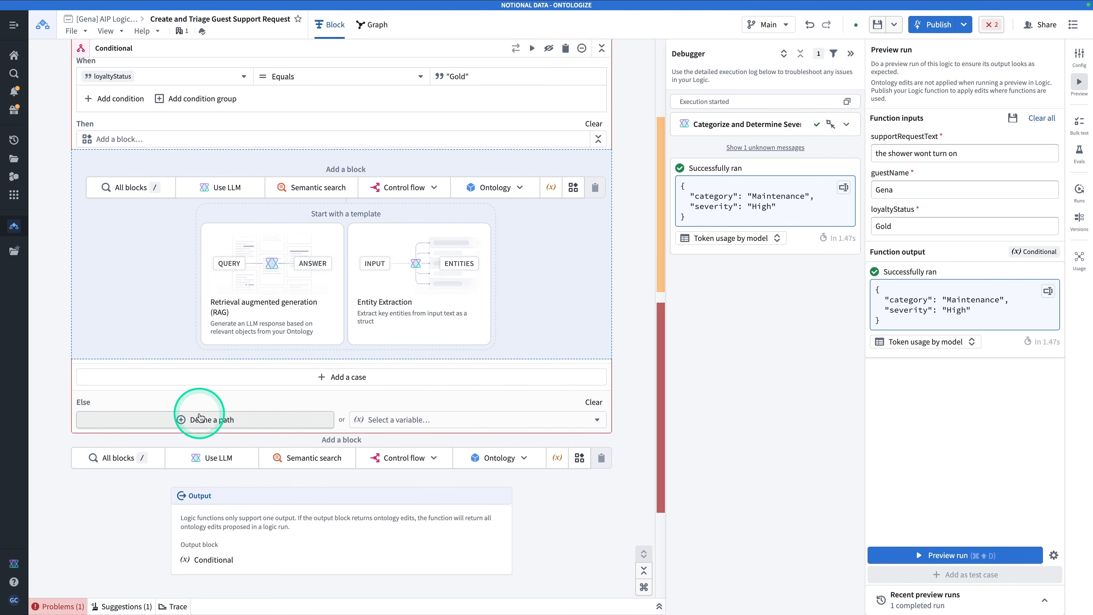
pyautogui.click(232, 424)
pyautogui.scroll(2, 232, 424)
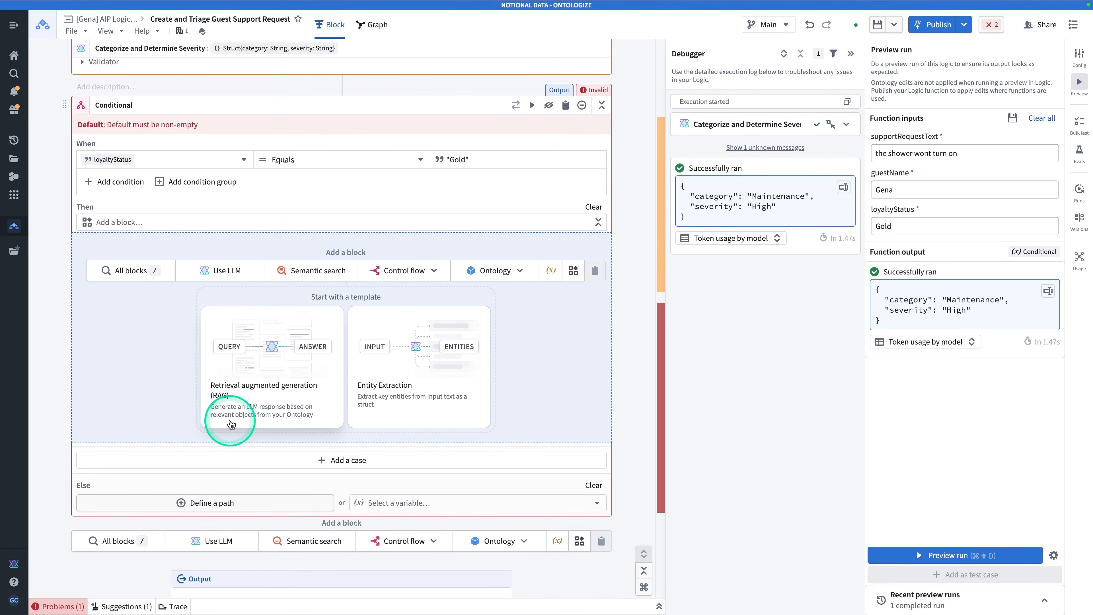
# Find the Create Support Request action among all blocks and add it to the Conditional's Then branch
pyautogui.click(124, 271)
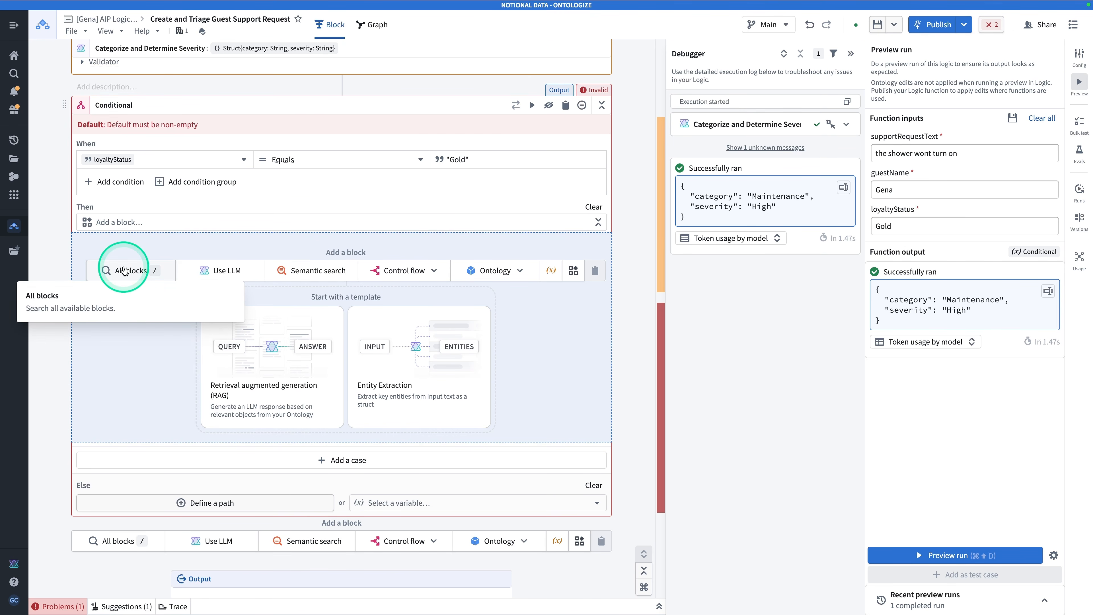
pyautogui.click(133, 274)
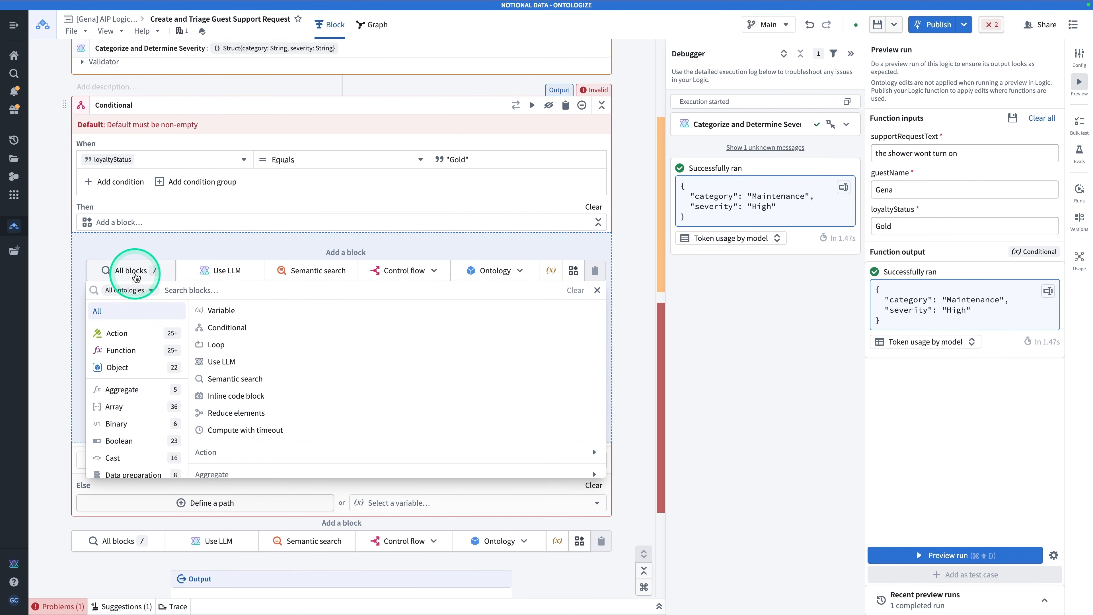
pyautogui.write('Create')
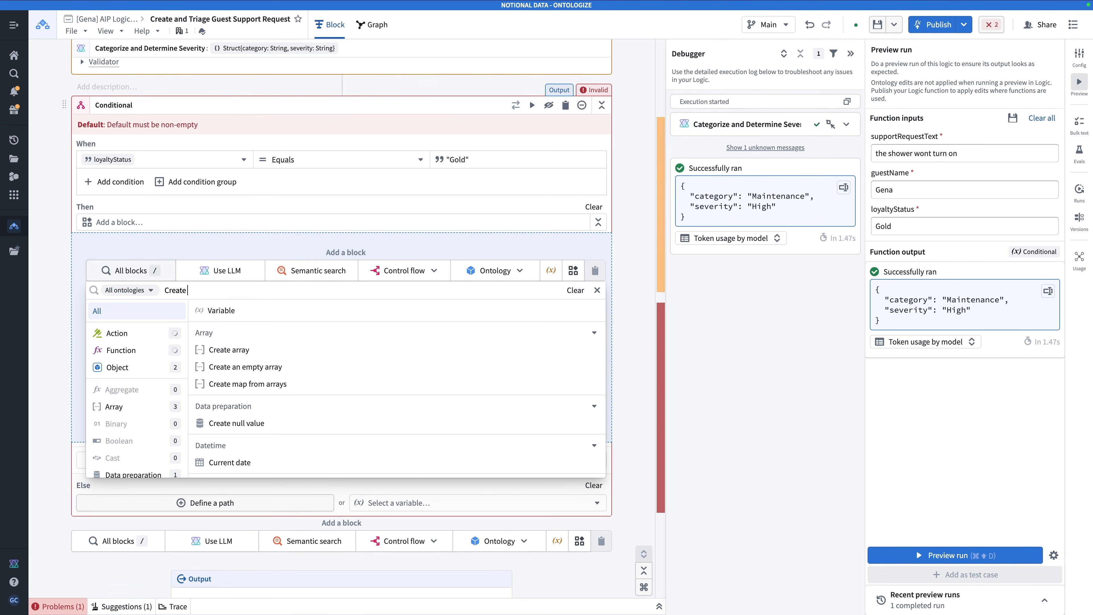
pyautogui.write(' suppor')
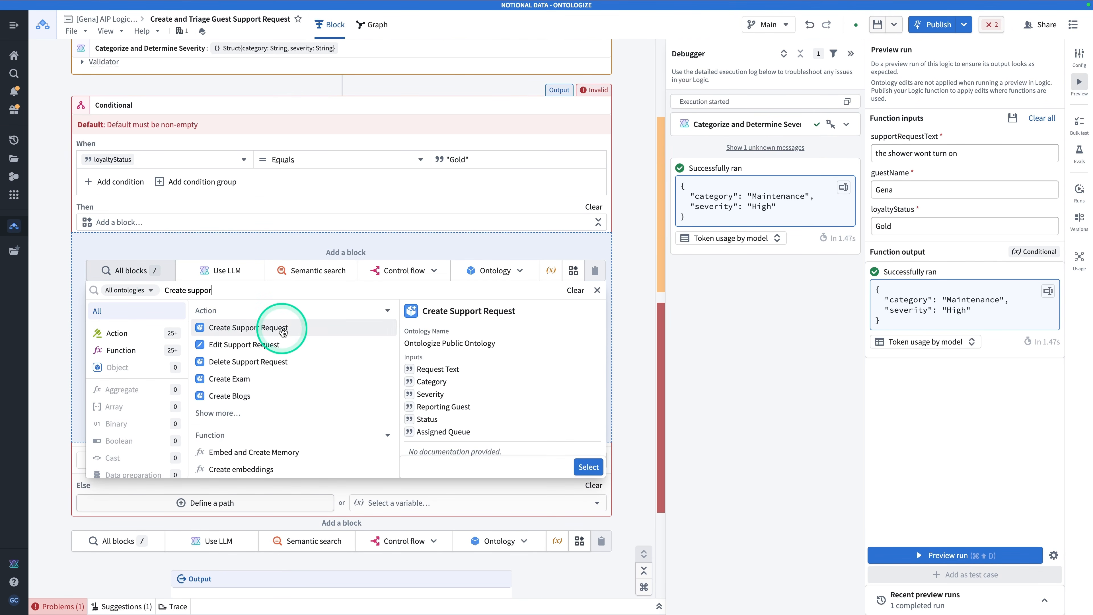
pyautogui.click(259, 328)
# Map the Create Support Request block's Request Text to supportRequestText and its Category to the category property of Categorize and Determine Severity
pyautogui.scroll(-2, 284, 327)
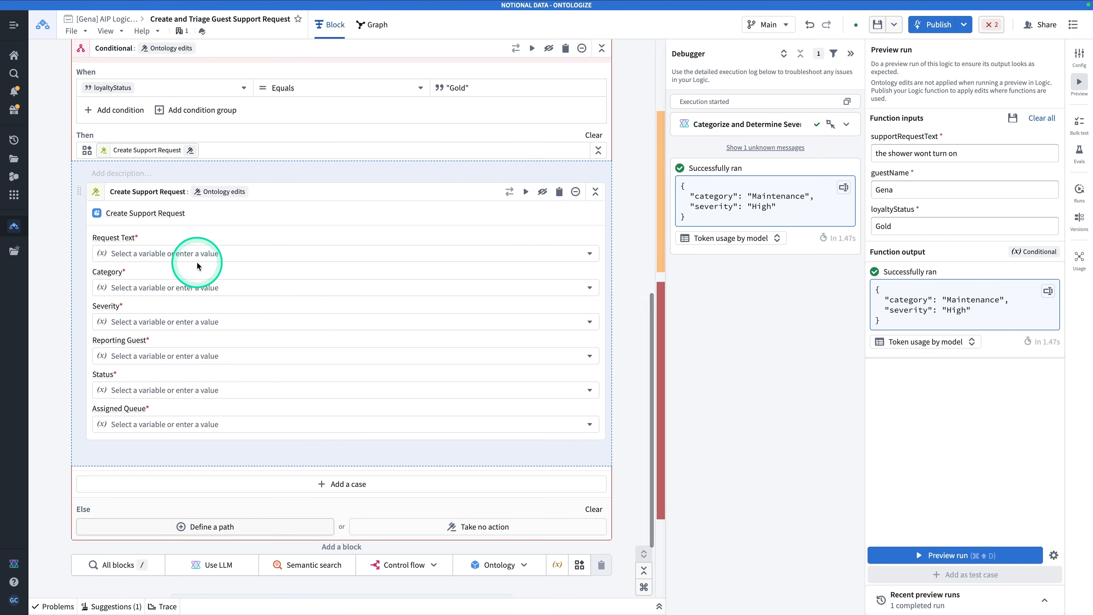
pyautogui.click(203, 250)
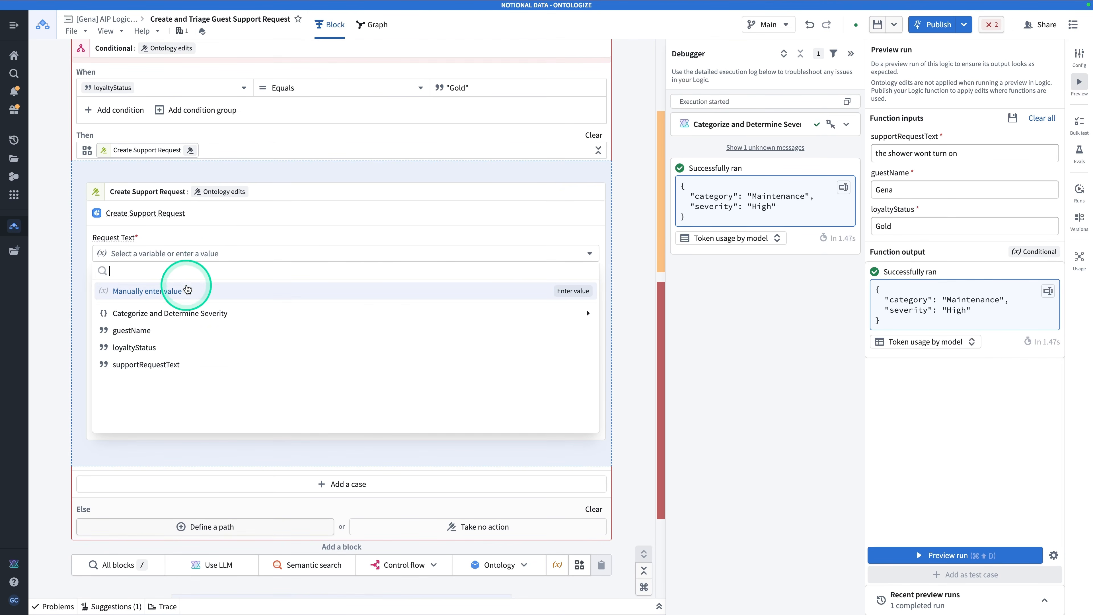
pyautogui.click(212, 372)
pyautogui.click(180, 288)
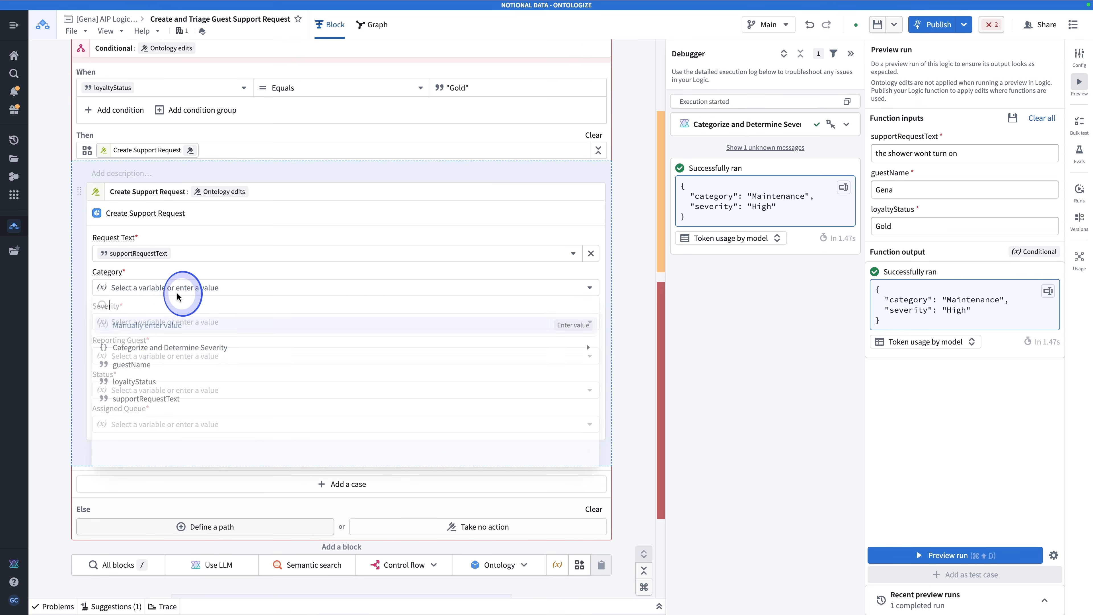
pyautogui.click(210, 348)
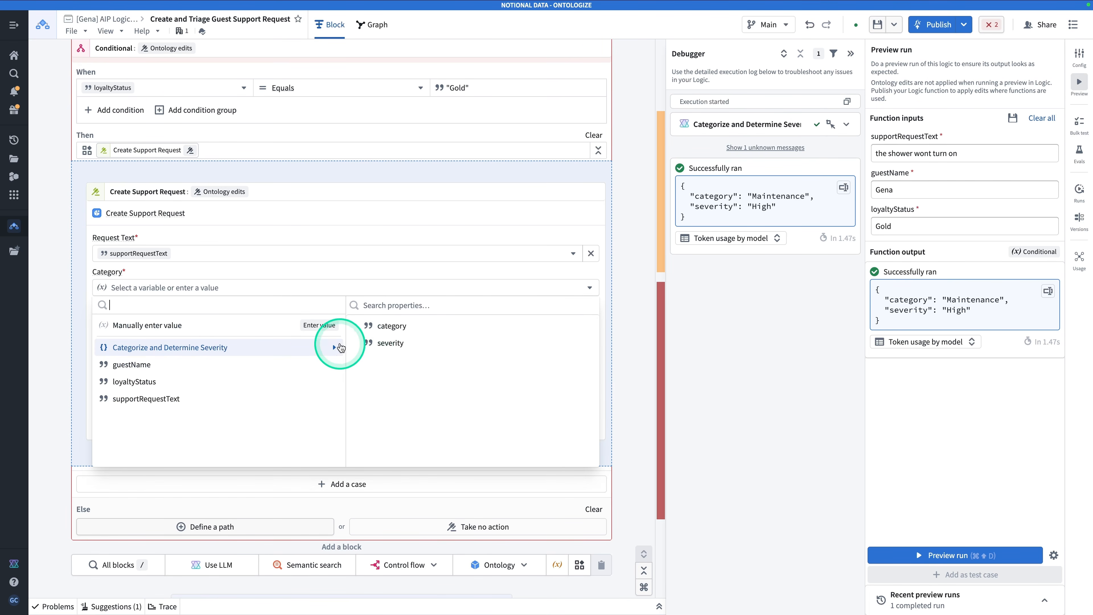
pyautogui.click(385, 330)
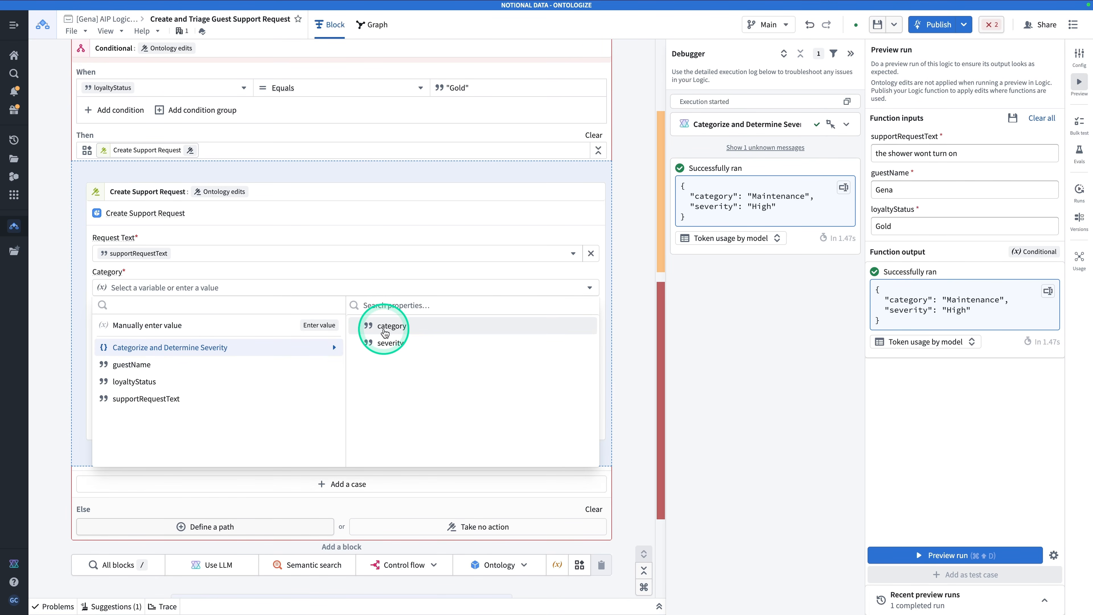
# Map Severity to the severity property of Categorize and Determine Severity, and Reporting Guest to guestName
pyautogui.click(275, 321)
pyautogui.moveTo(246, 373)
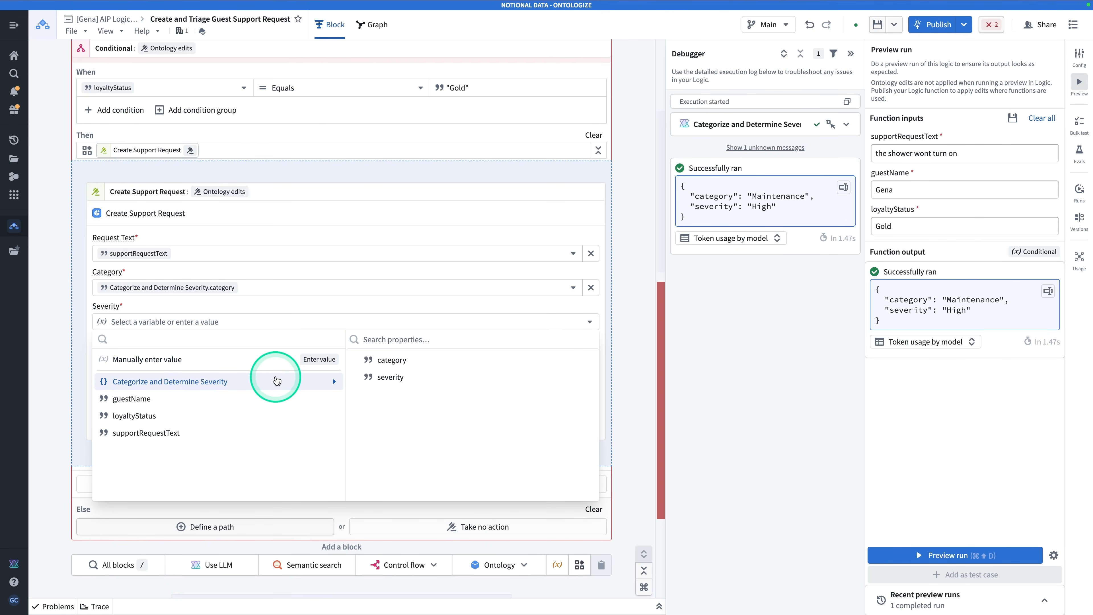
pyautogui.click(376, 378)
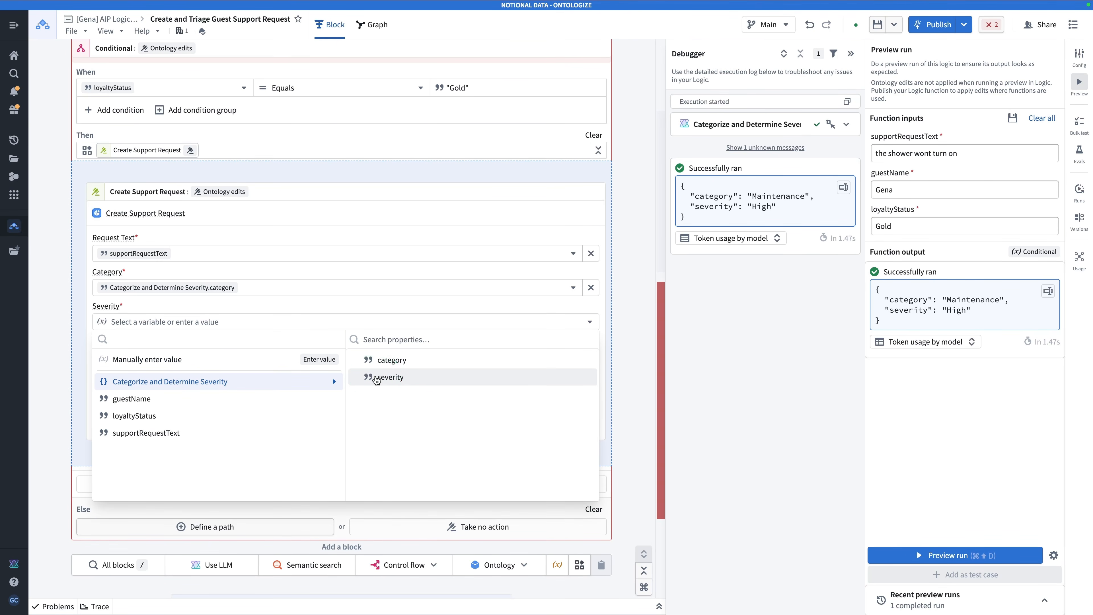
pyautogui.click(297, 366)
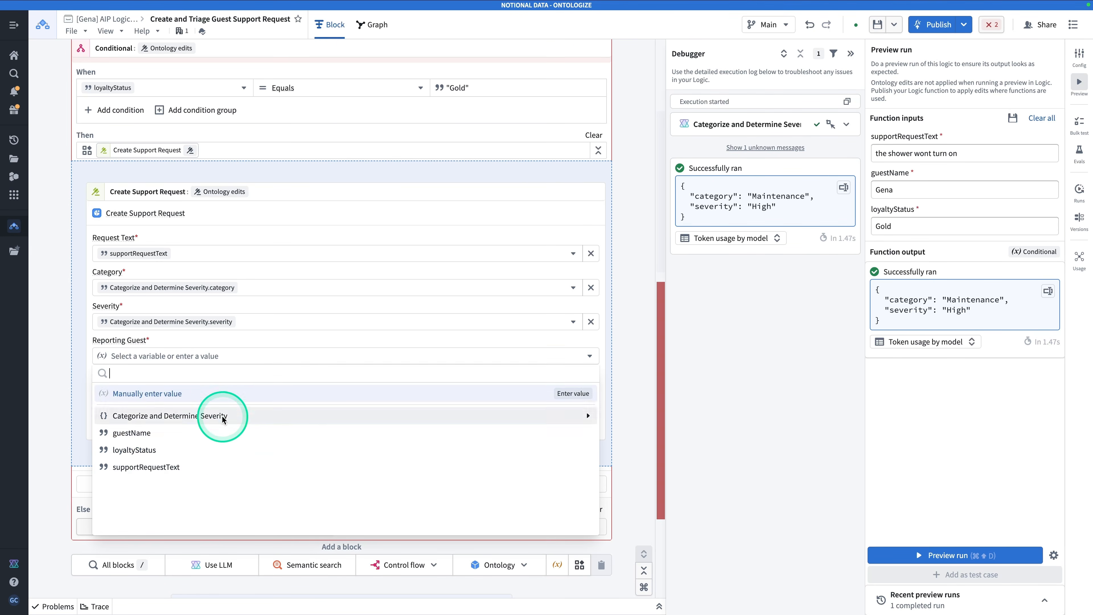
pyautogui.click(226, 432)
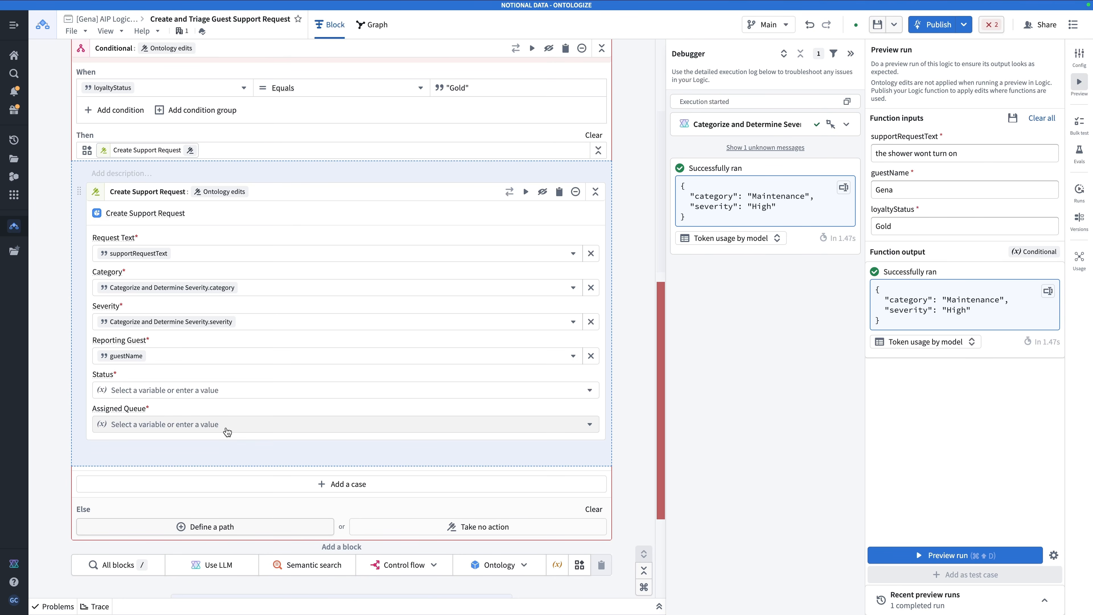
# Manually enter Open as the Status and VIP as the Assigned Queue of the Create Support Request block
pyautogui.scroll(-1, 227, 432)
pyautogui.click(176, 364)
pyautogui.click(173, 396)
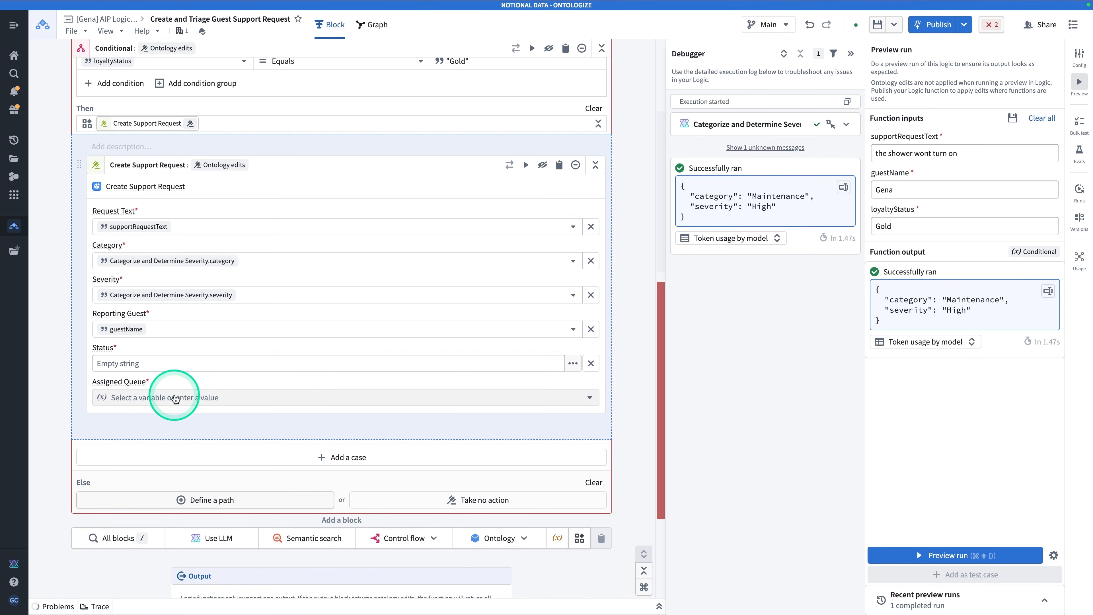
pyautogui.click(156, 365)
pyautogui.write('Open')
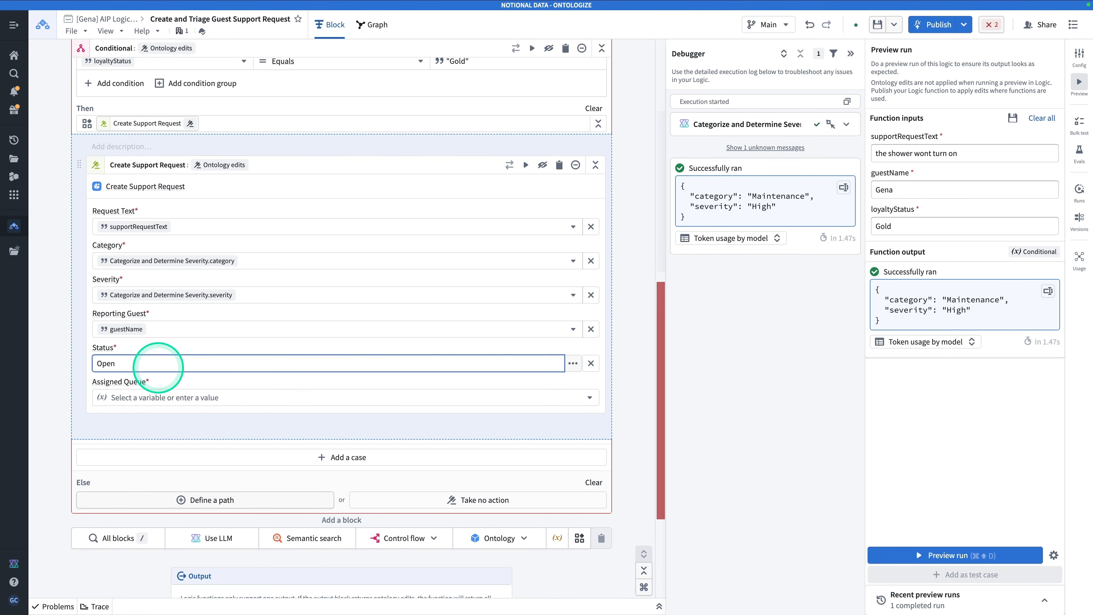
pyautogui.click(173, 397)
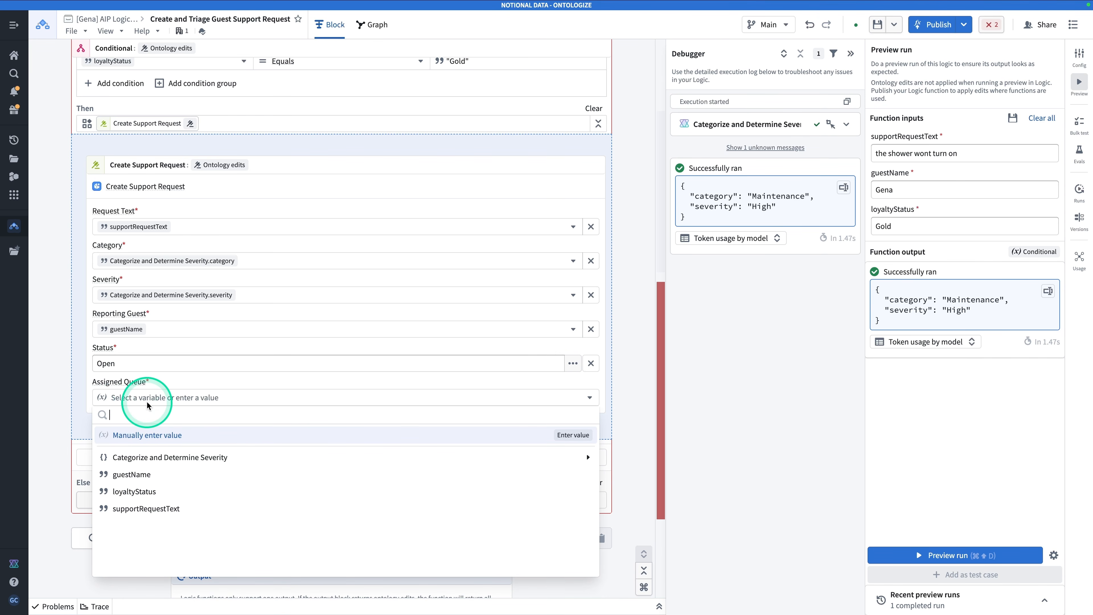
pyautogui.write('VIP')
pyautogui.press('Return')
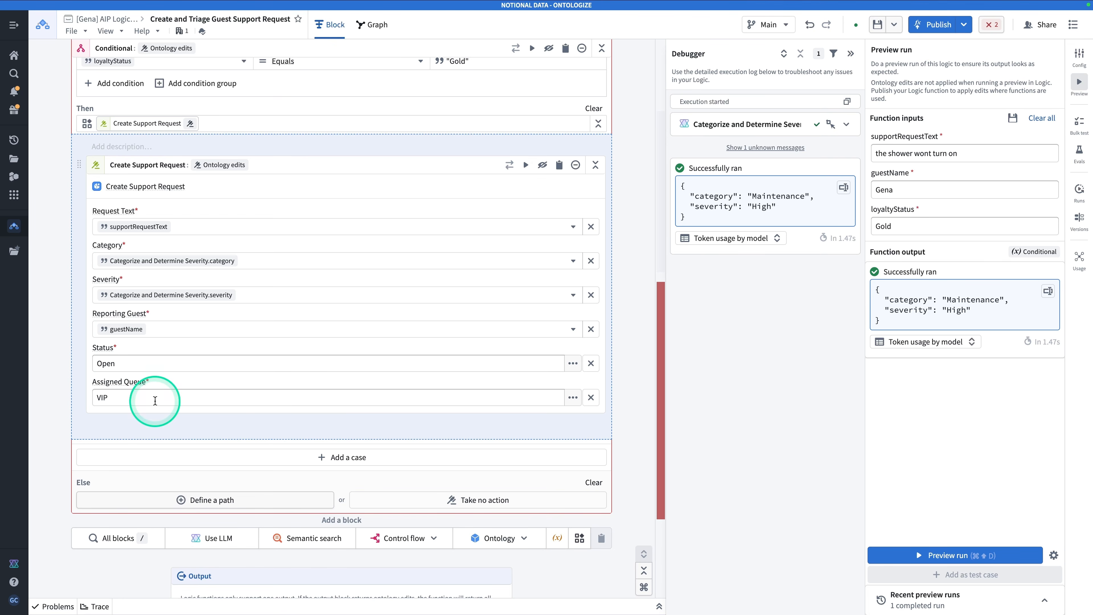
# Define a block path for the Conditional's Else branch
pyautogui.scroll(-3, 310, 424)
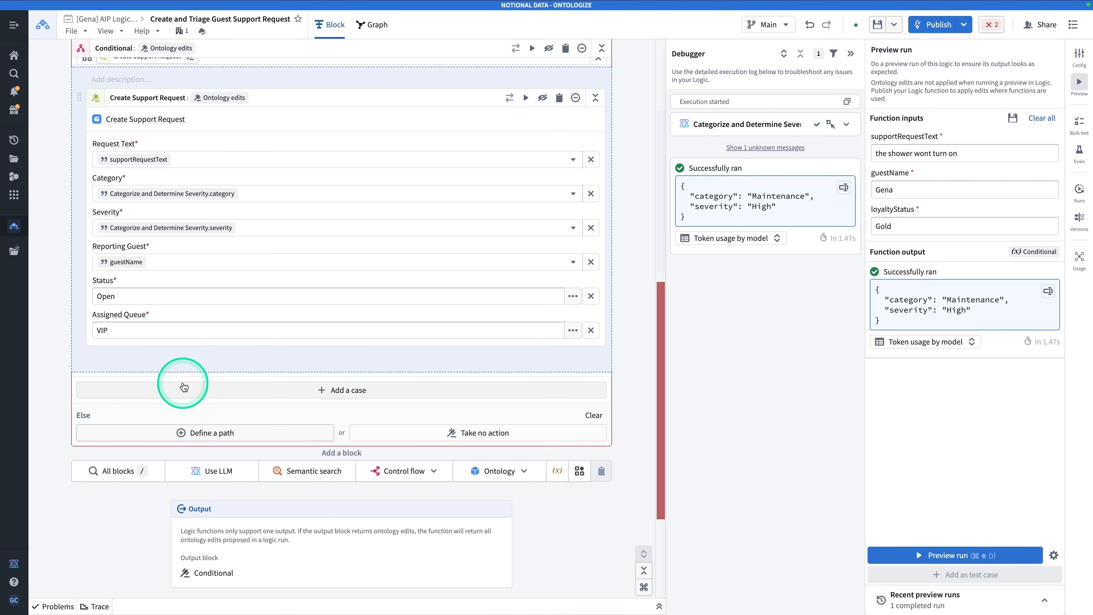
pyautogui.scroll(-1, 183, 383)
pyautogui.click(192, 421)
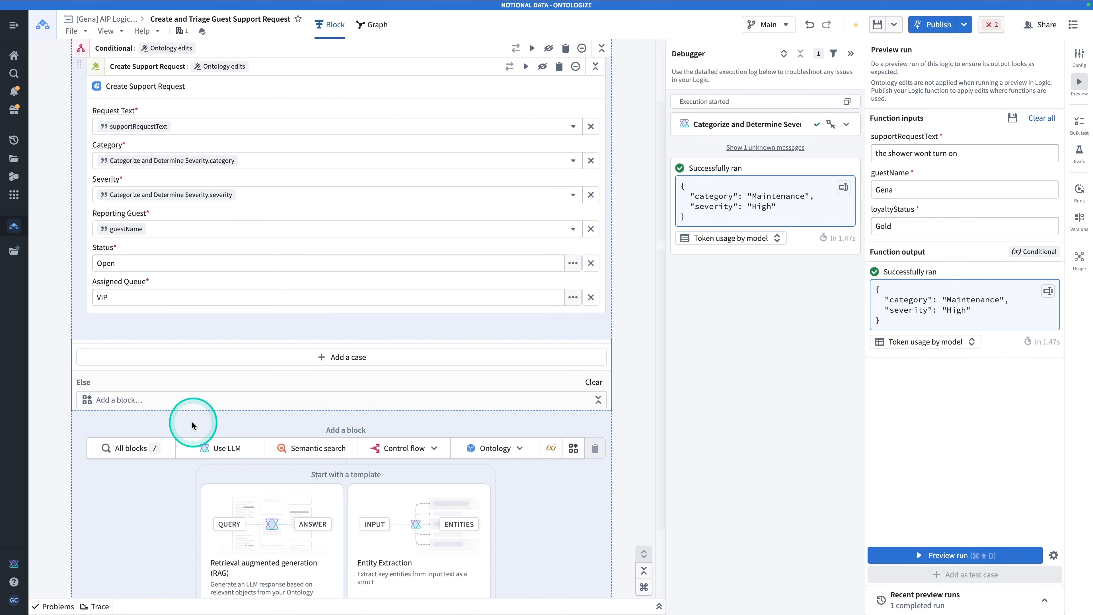
# Copy the Then branch's Create Support Request block and paste it into the Else branch
pyautogui.scroll(-5, 191, 420)
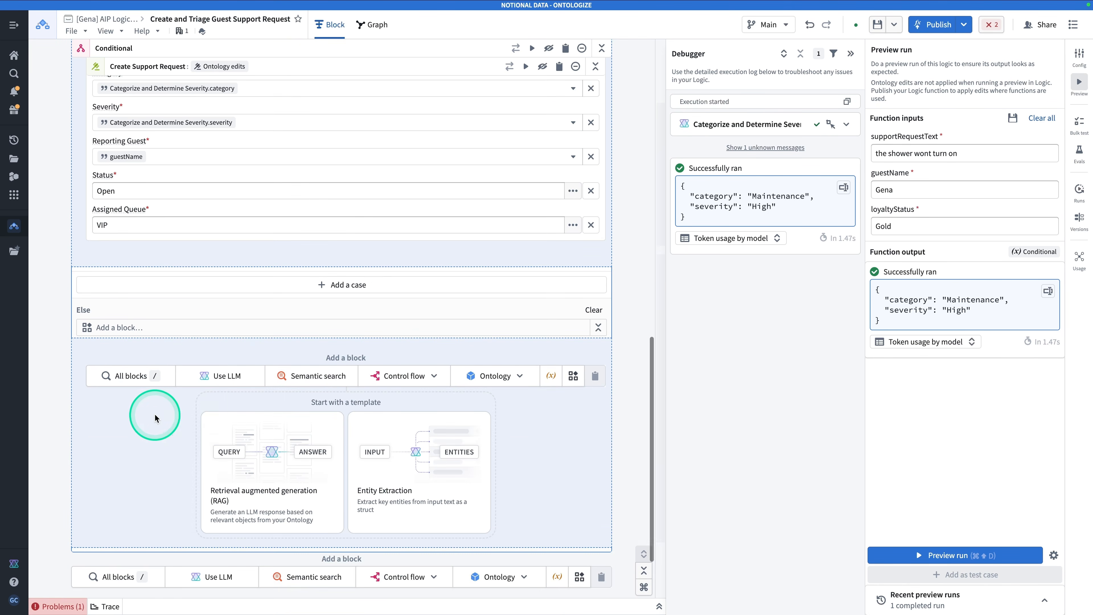
pyautogui.click(132, 379)
pyautogui.click(174, 332)
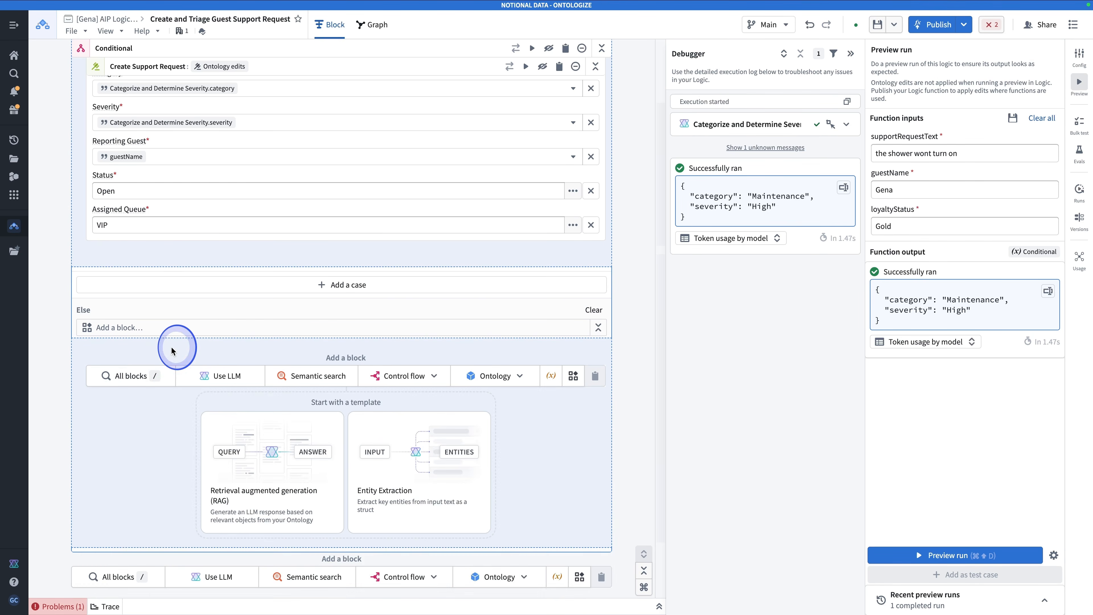
pyautogui.scroll(10, 175, 340)
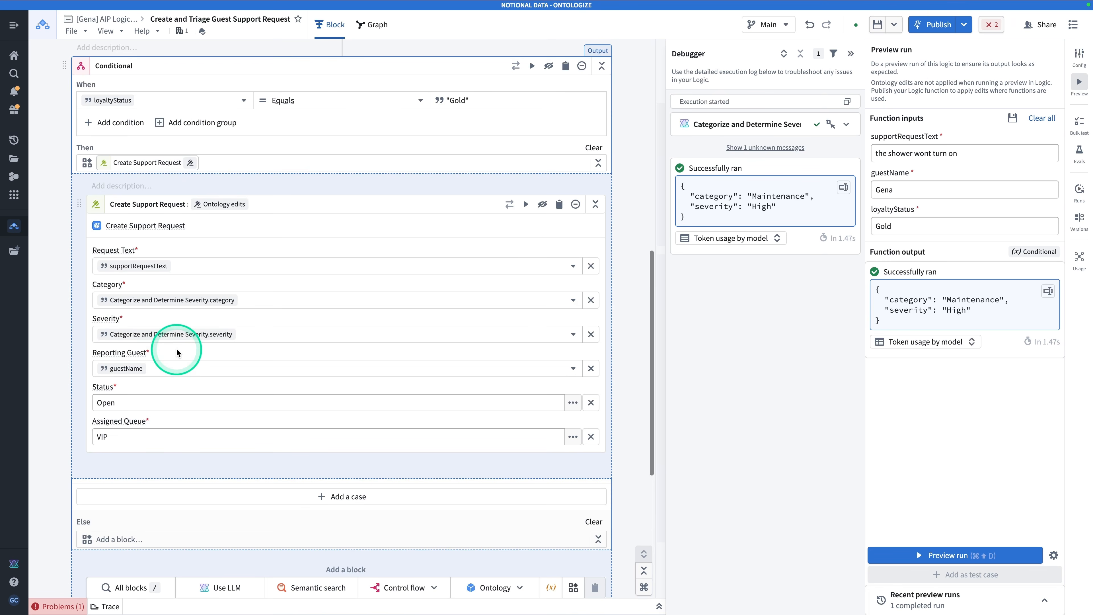
pyautogui.click(559, 205)
pyautogui.scroll(-5, 557, 209)
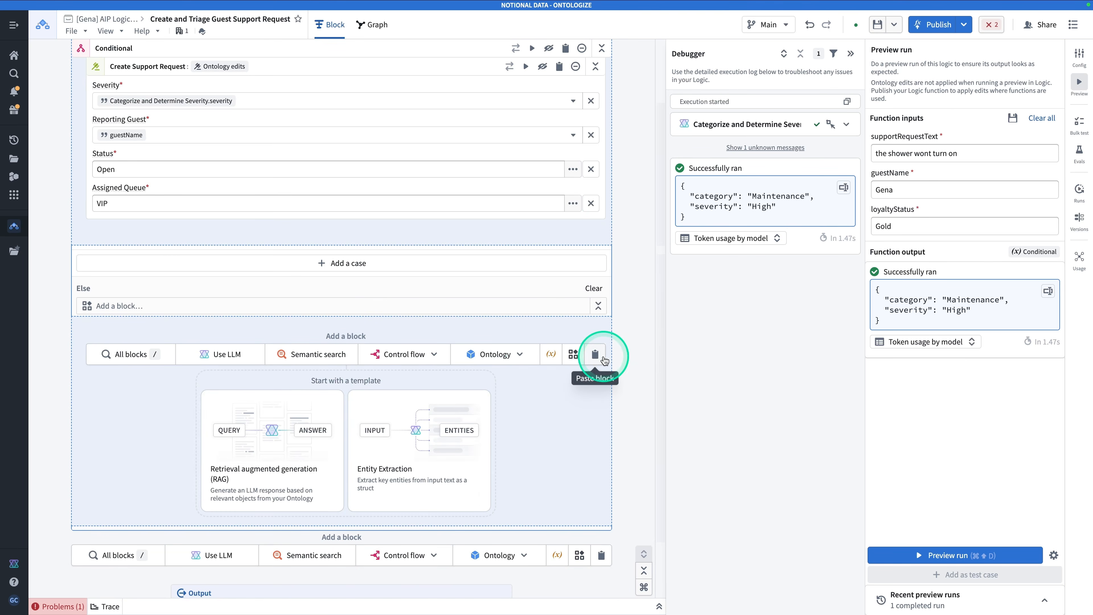
pyautogui.click(596, 353)
# Rename the Then branch's Create Support Request block to "Create Support Request VIP"
pyautogui.scroll(-2, 554, 378)
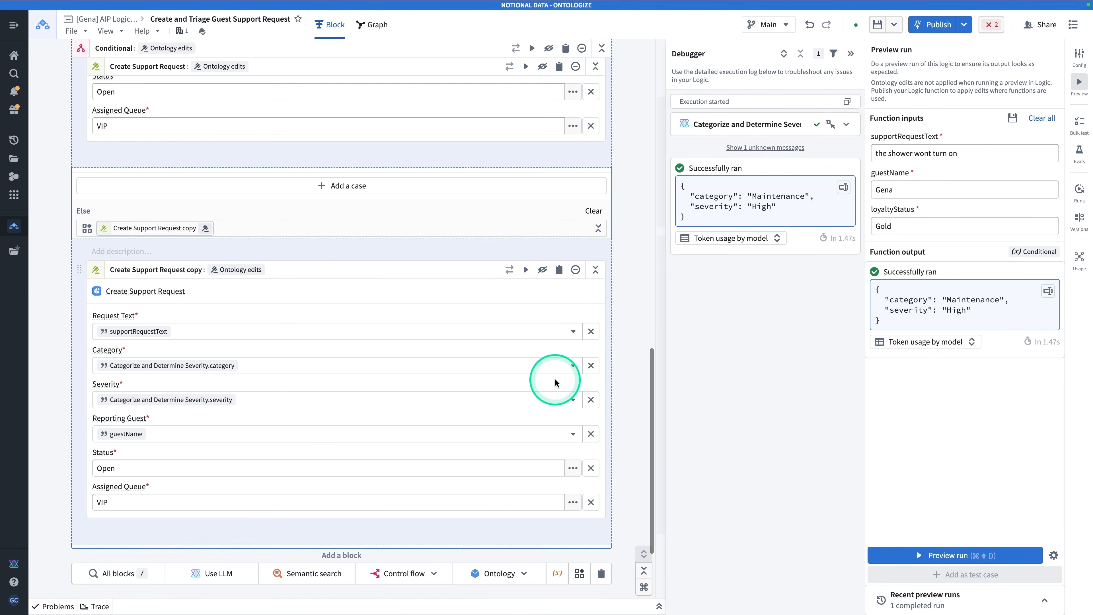
pyautogui.moveTo(172, 262)
pyautogui.scroll(9, 168, 262)
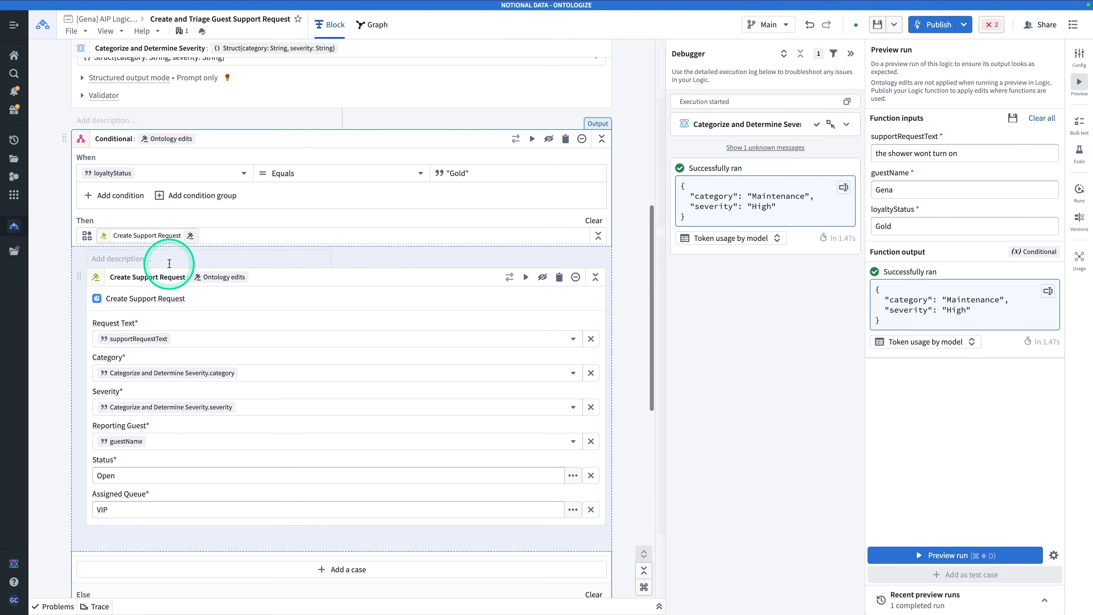
pyautogui.click(177, 276)
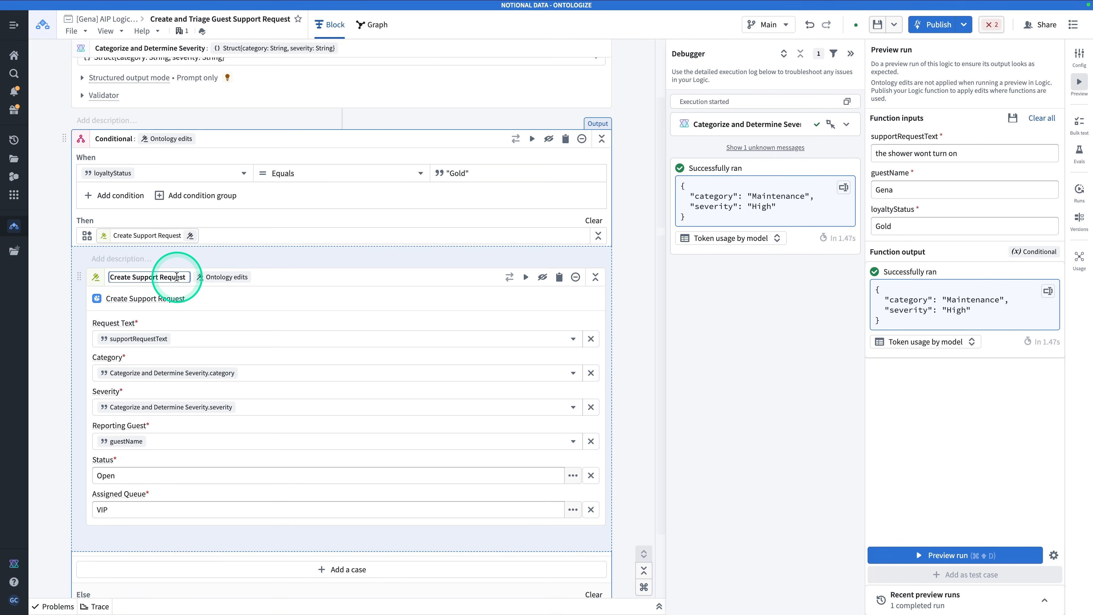
pyautogui.write('VIP')
pyautogui.press('Return')
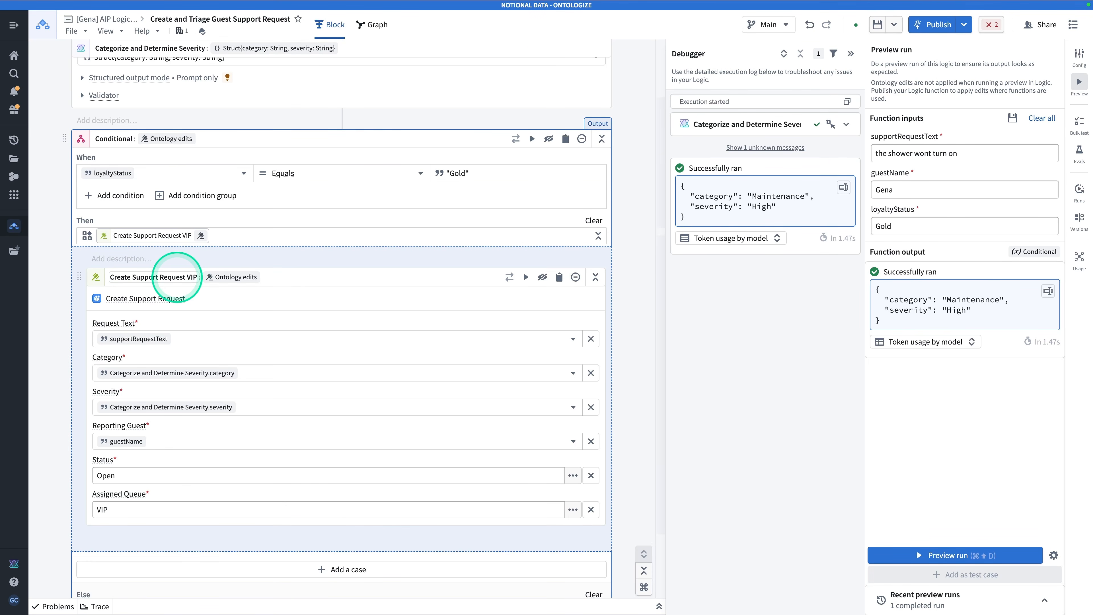
# Rename the copied block in the Else branch to "Create Support Request Non VIP"
pyautogui.scroll(-5, 176, 276)
pyautogui.doubleClick(194, 426)
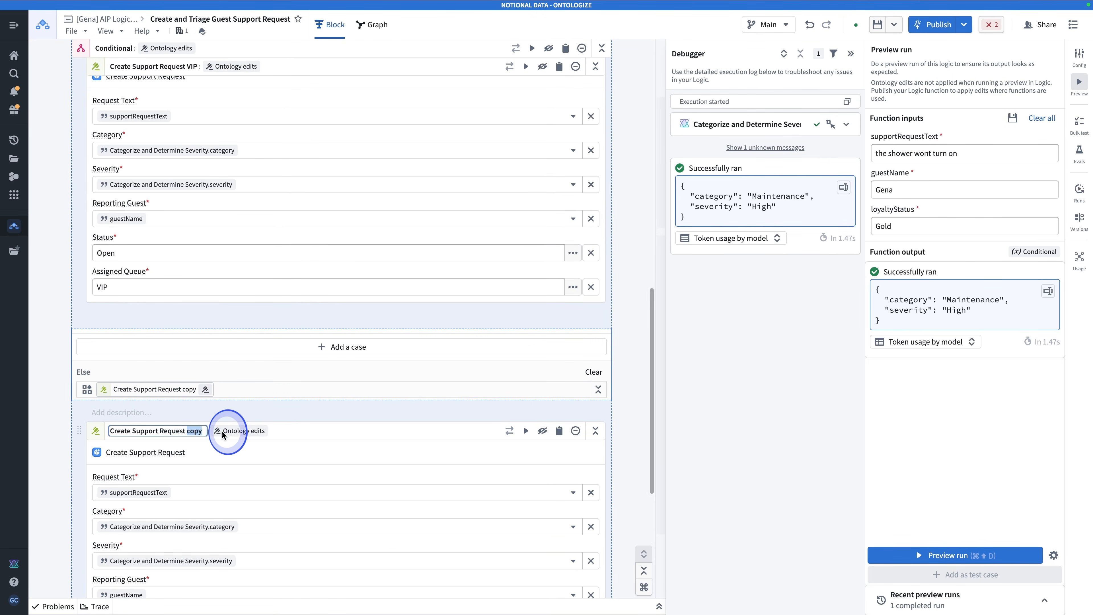
pyautogui.press('BackSpace')
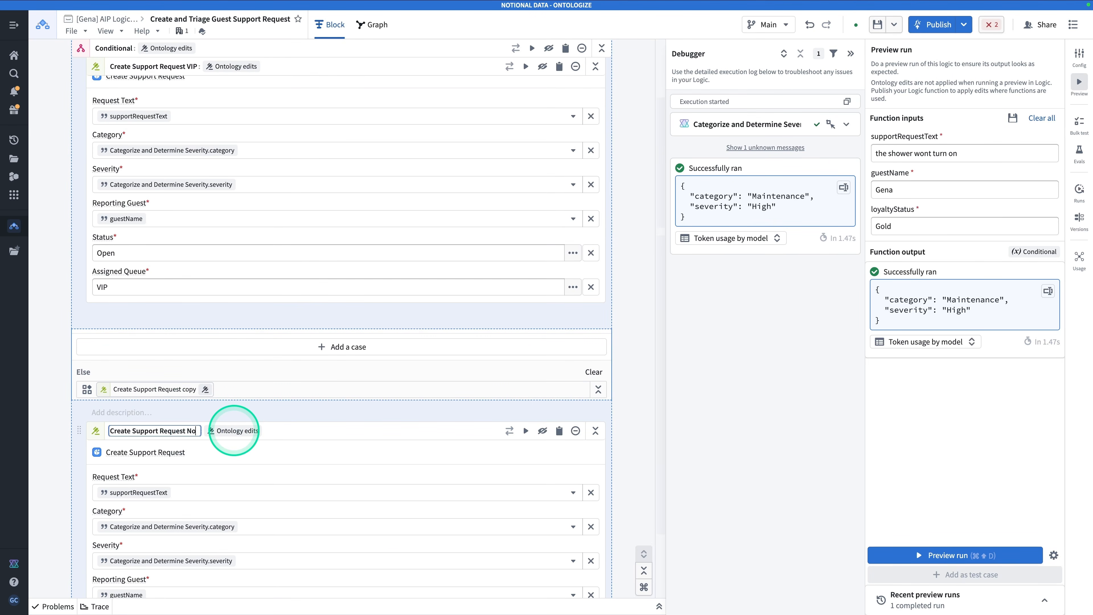
pyautogui.write('Non VIP')
pyautogui.scroll(-4, 180, 570)
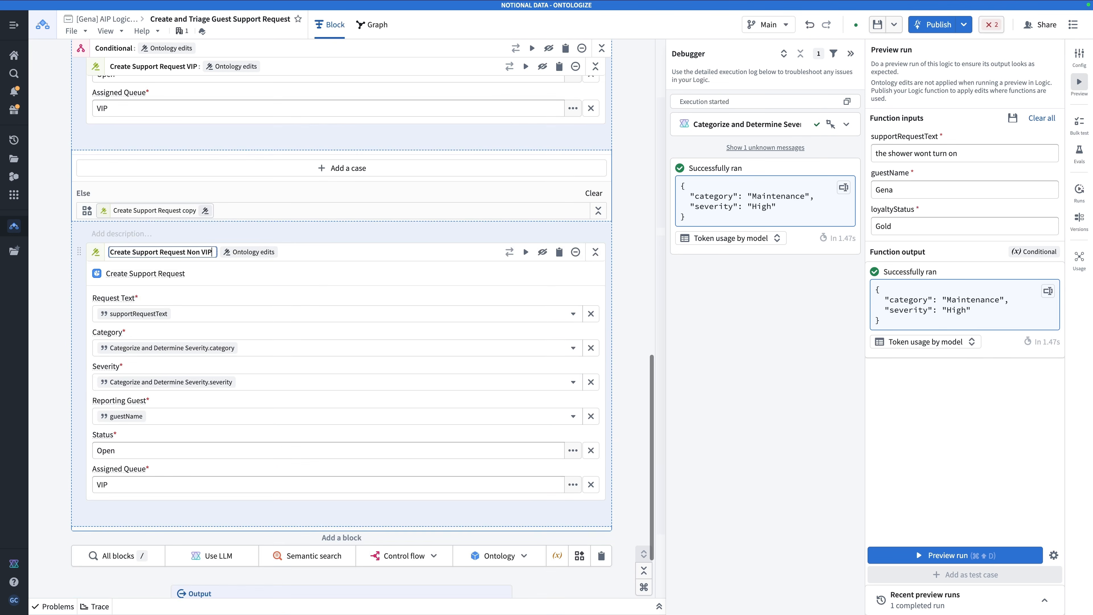
pyautogui.click(180, 571)
# Set the Assigned Queue of the Create Support Request Non VIP block to Standard
pyautogui.doubleClick(172, 489)
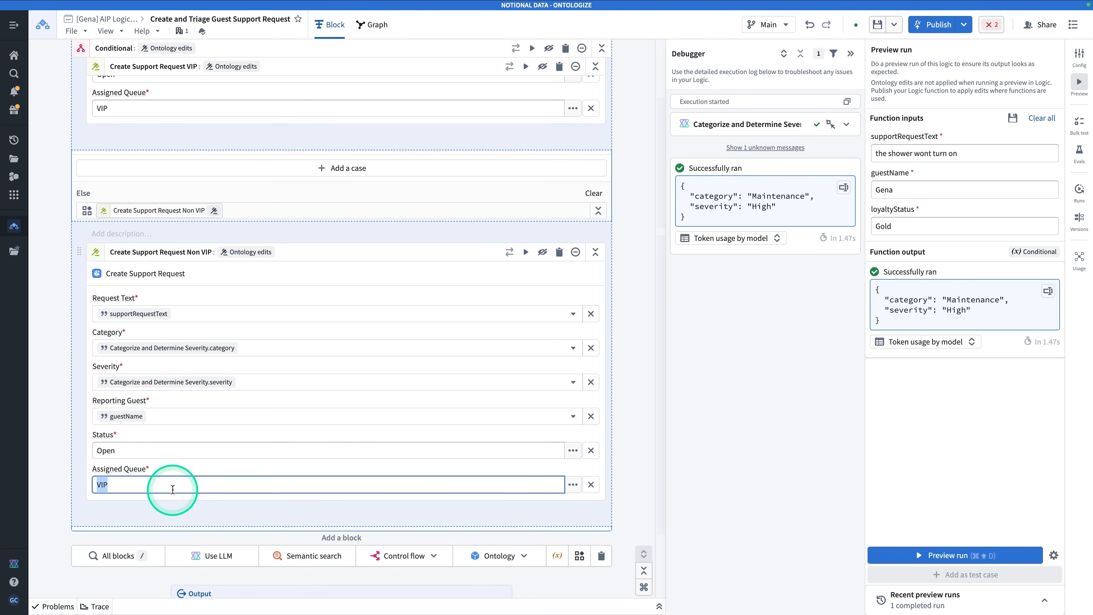
pyautogui.write('Standard')
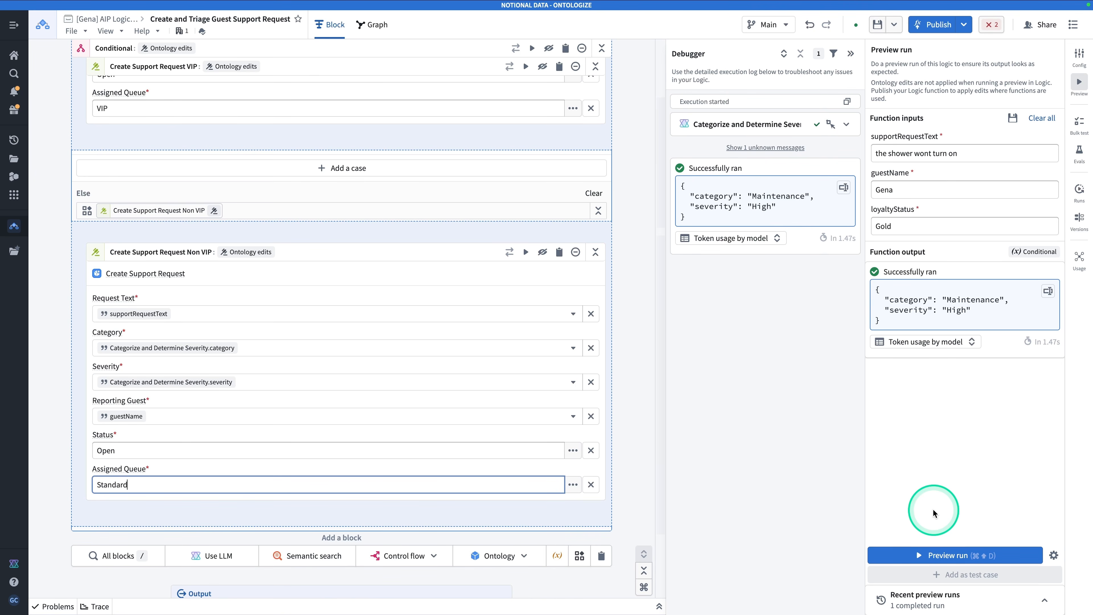
pyautogui.click(782, 486)
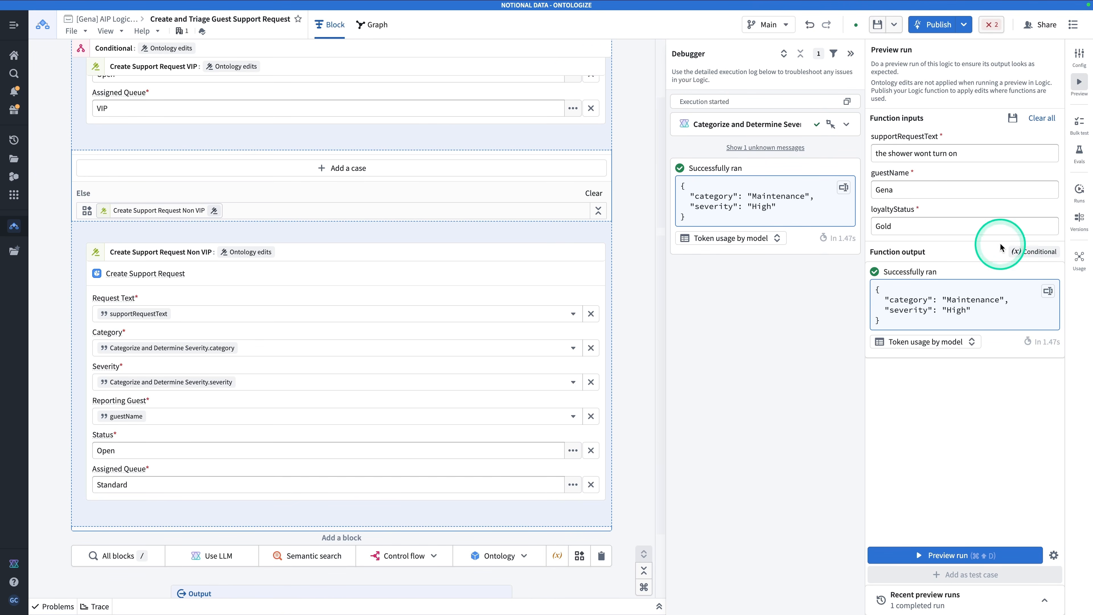
# Run the preview with loyalty status Gold and inspect the new properties of the proposed support request
pyautogui.click(997, 555)
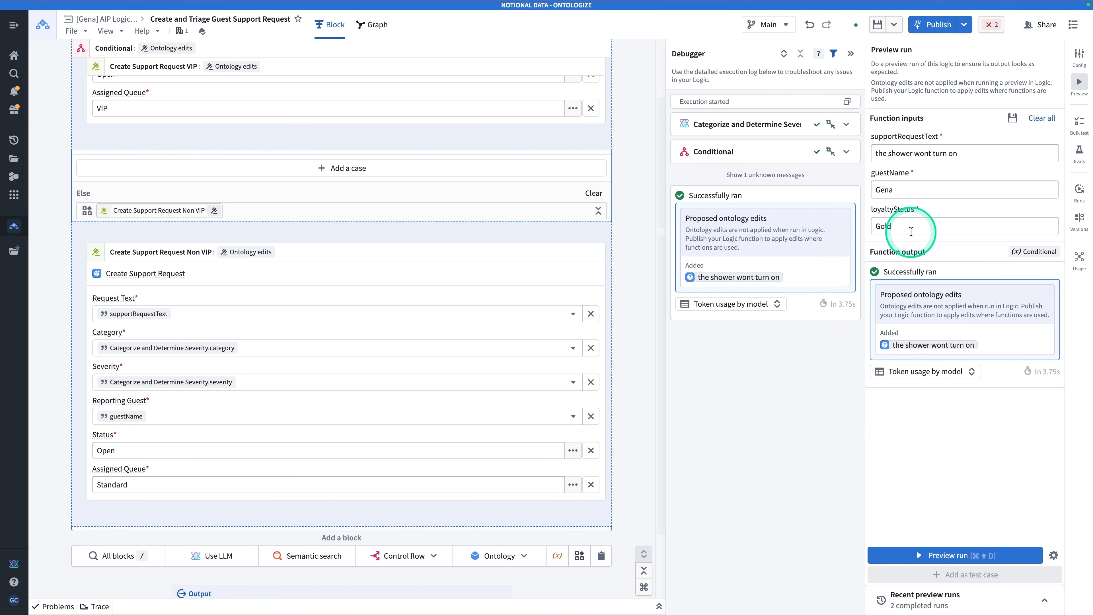
pyautogui.moveTo(886, 345)
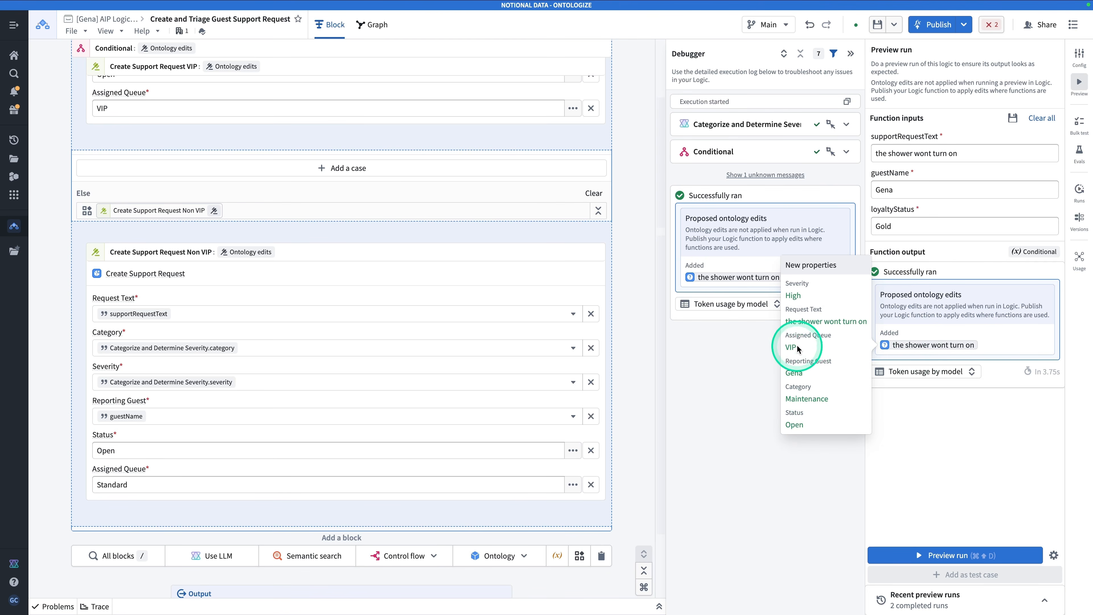
# Run the preview with loyalty status Silver and inspect the new properties of the proposed support request
pyautogui.doubleClick(915, 227)
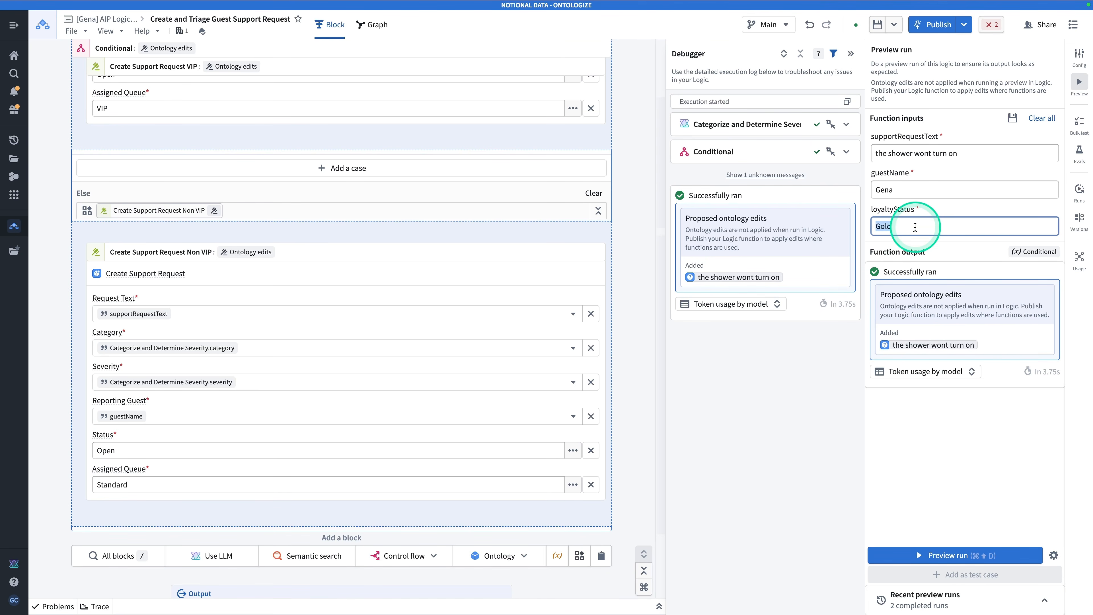
pyautogui.write('Silver')
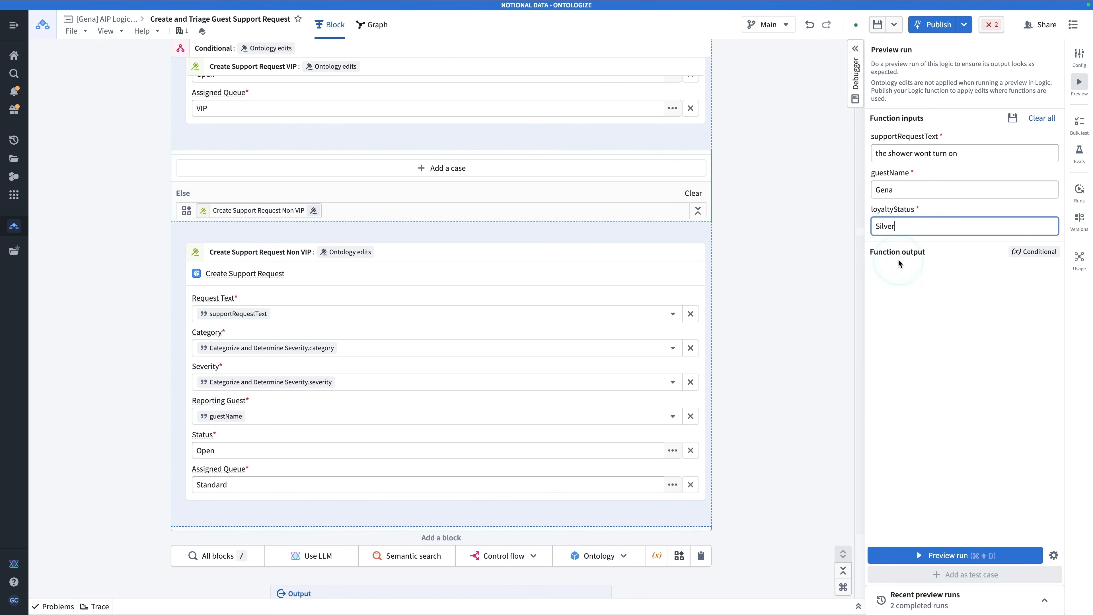
pyautogui.click(949, 574)
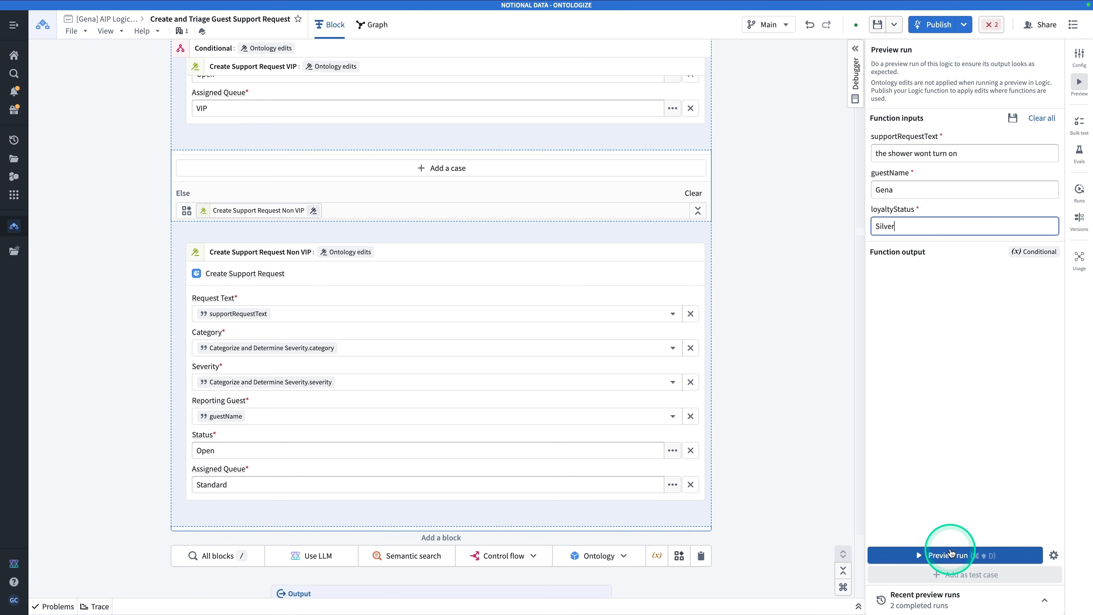
pyautogui.click(952, 555)
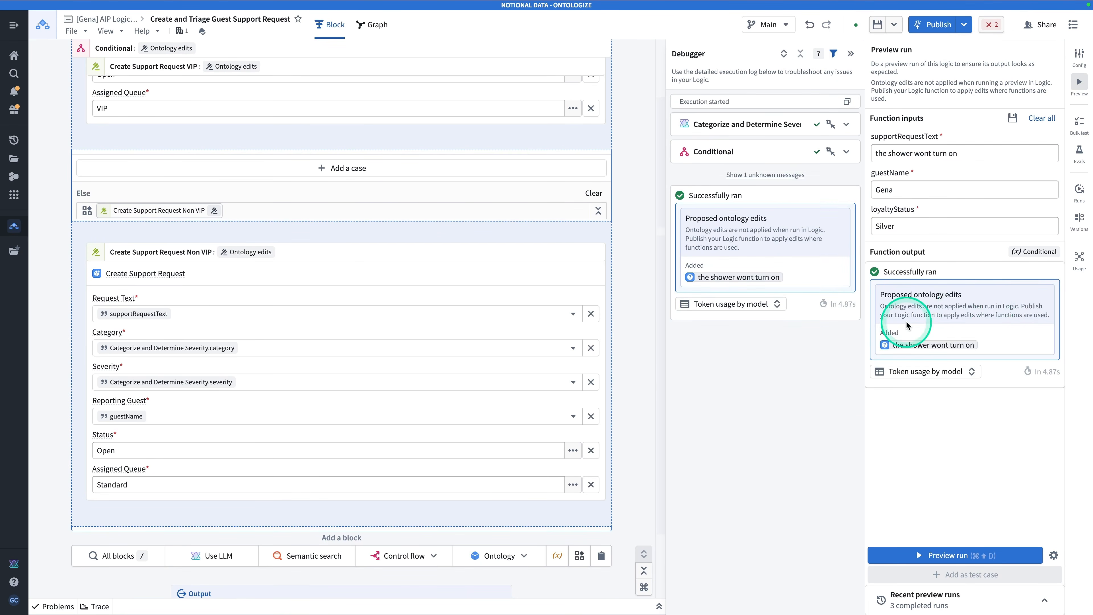
pyautogui.moveTo(904, 345)
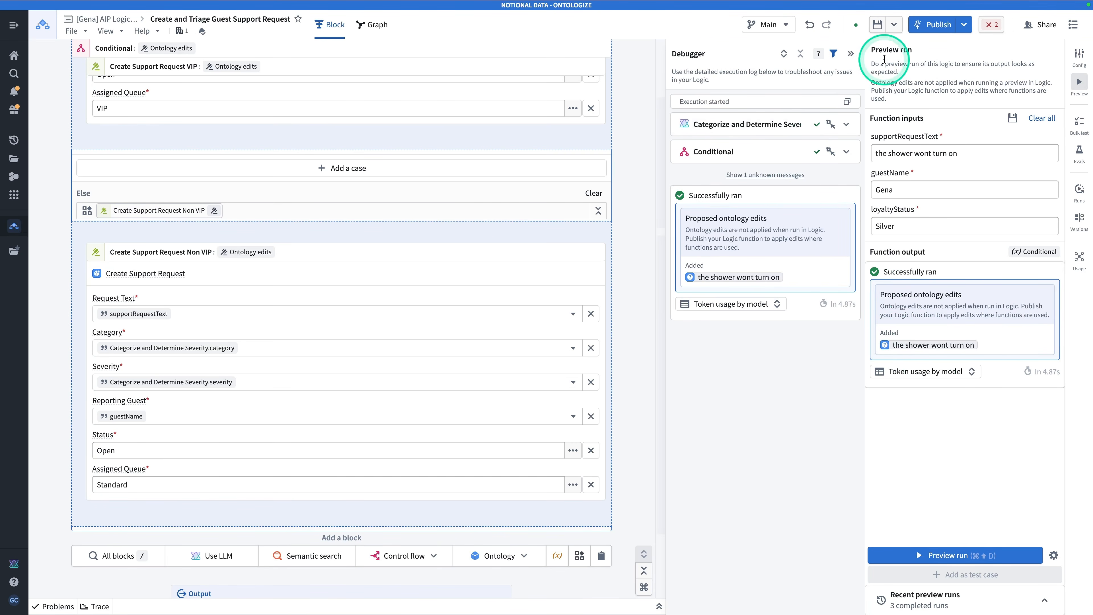
# Save the function, bind it to the Ontologize Public Ontology, and publish it
pyautogui.click(878, 24)
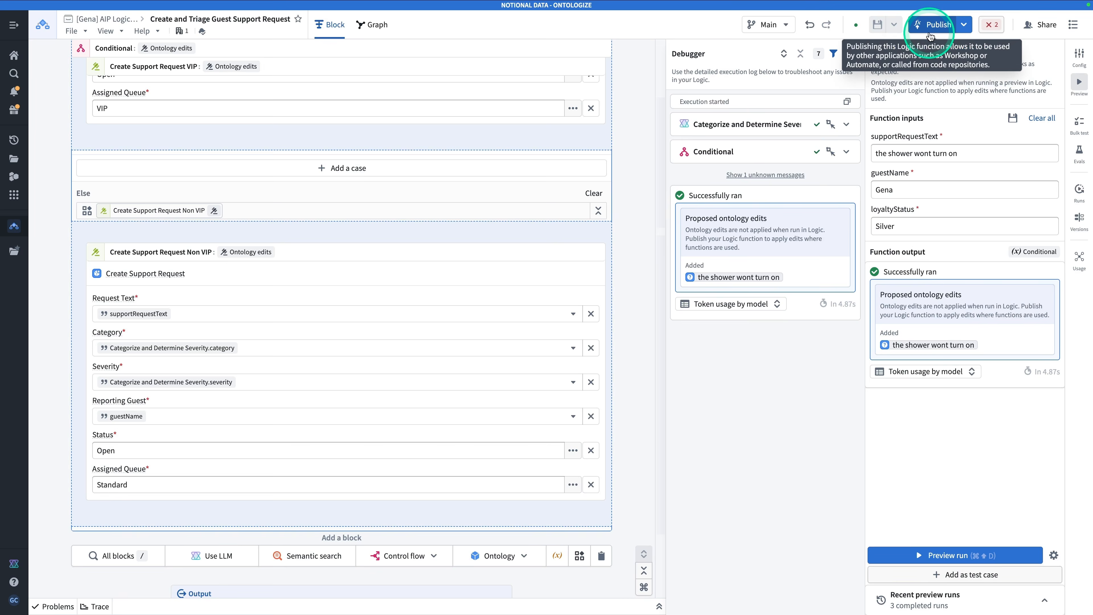
pyautogui.click(934, 24)
pyautogui.click(937, 113)
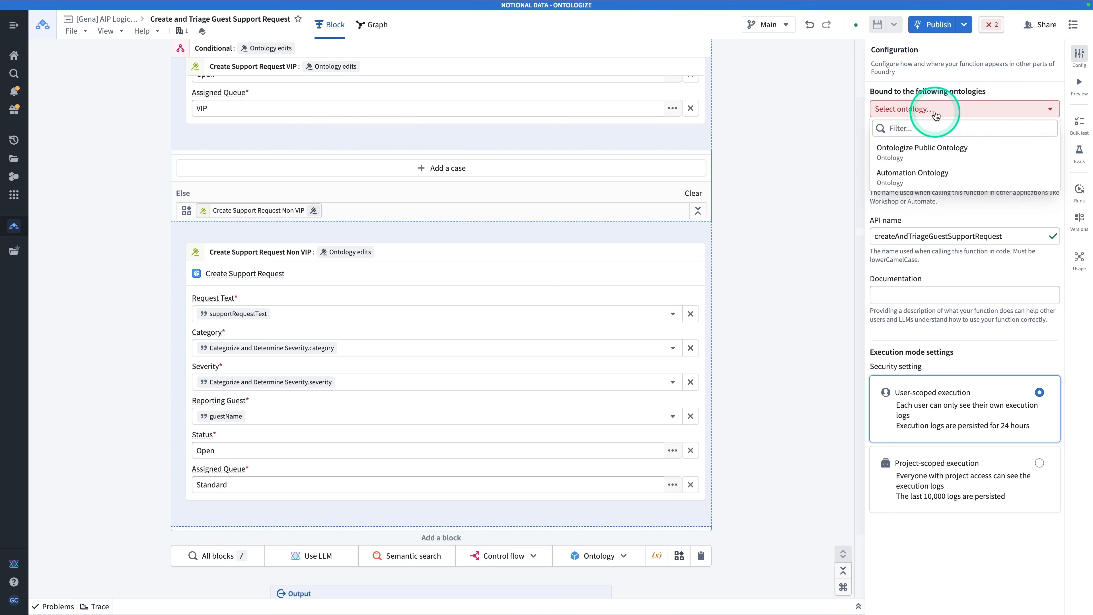
pyautogui.click(904, 150)
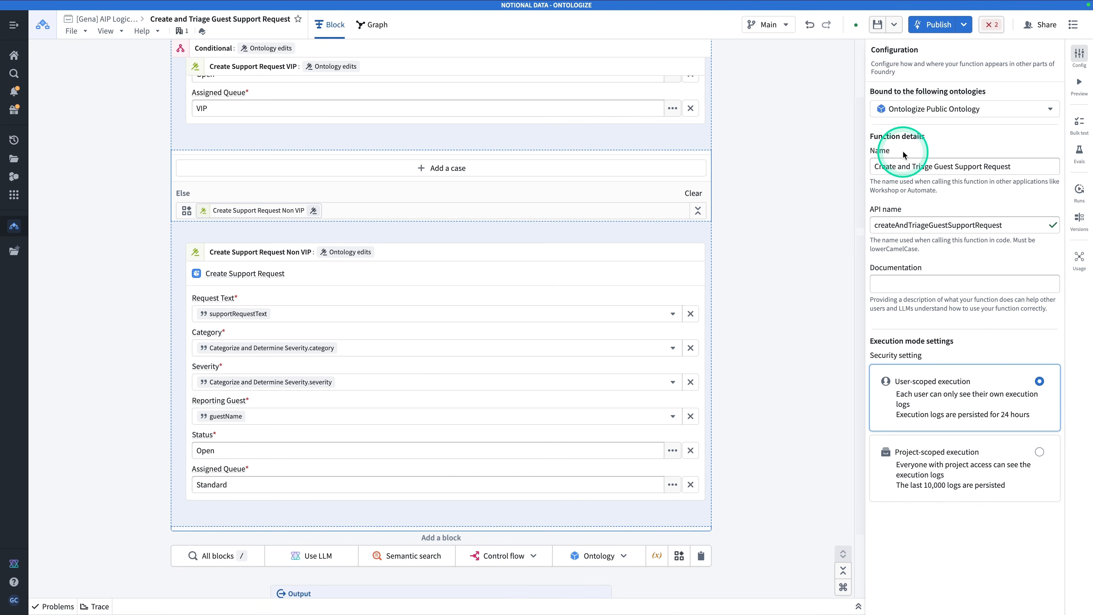
pyautogui.click(935, 26)
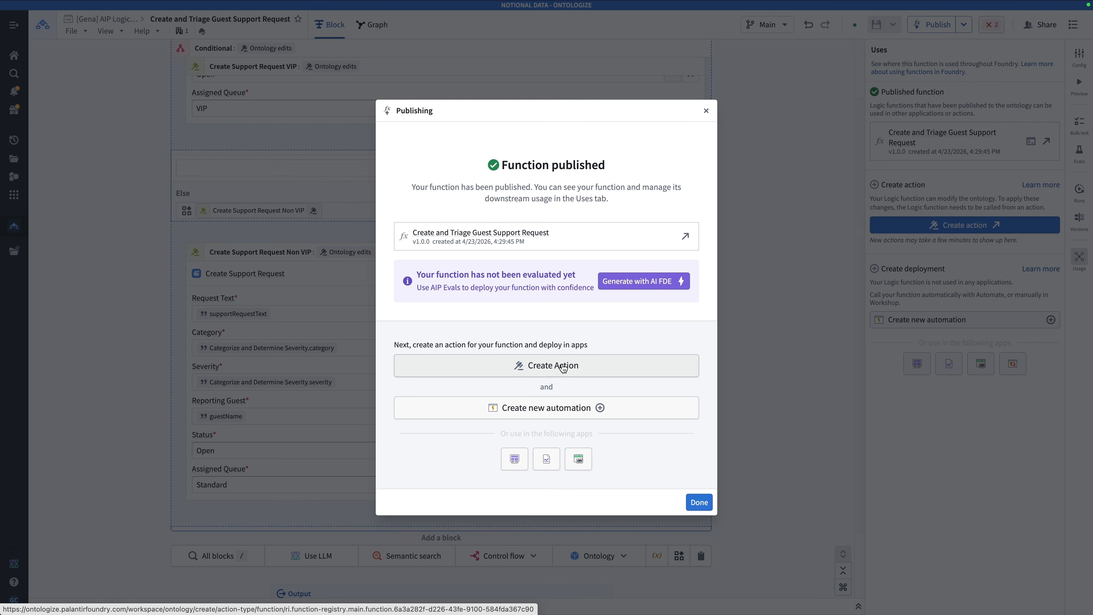
# Start a new action type from the published function, using version 1.0.0 of Create and Triage Guest Support Request
pyautogui.click(563, 367)
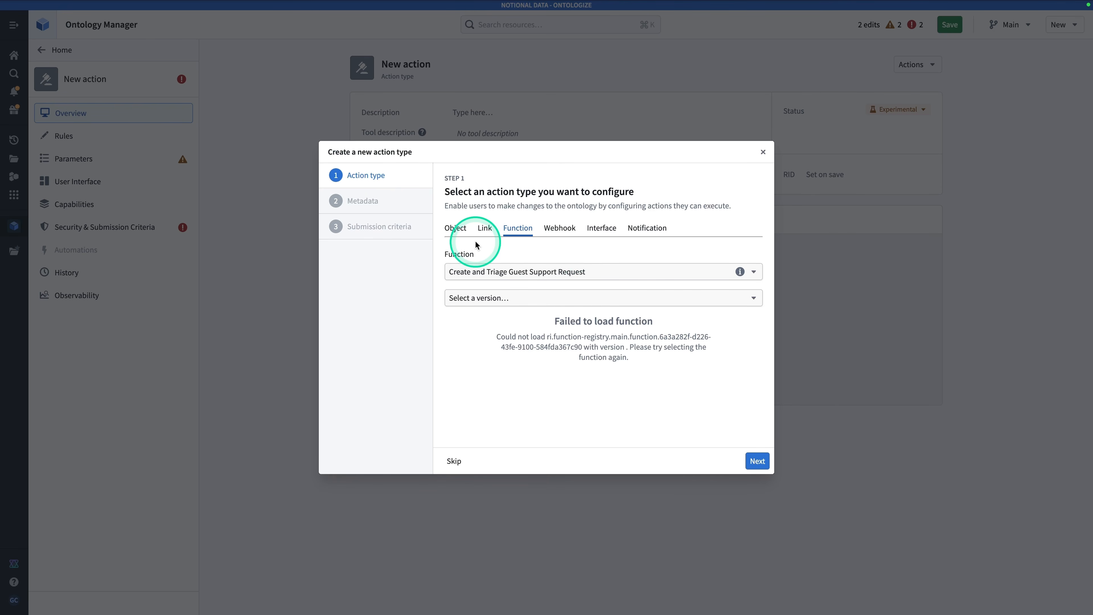
pyautogui.click(520, 301)
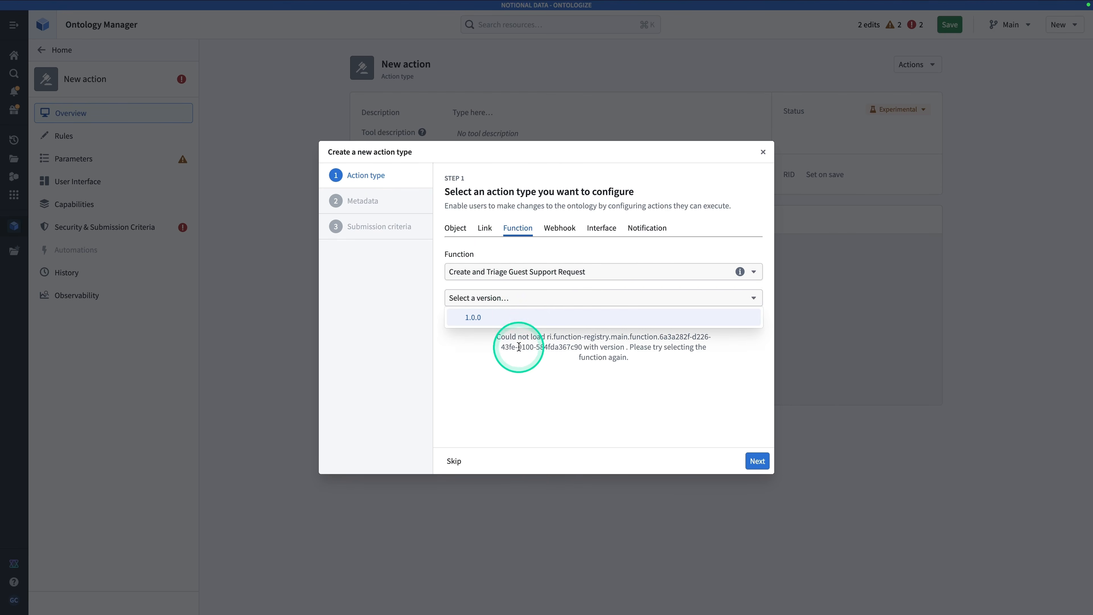
pyautogui.click(520, 318)
pyautogui.scroll(-1, 665, 393)
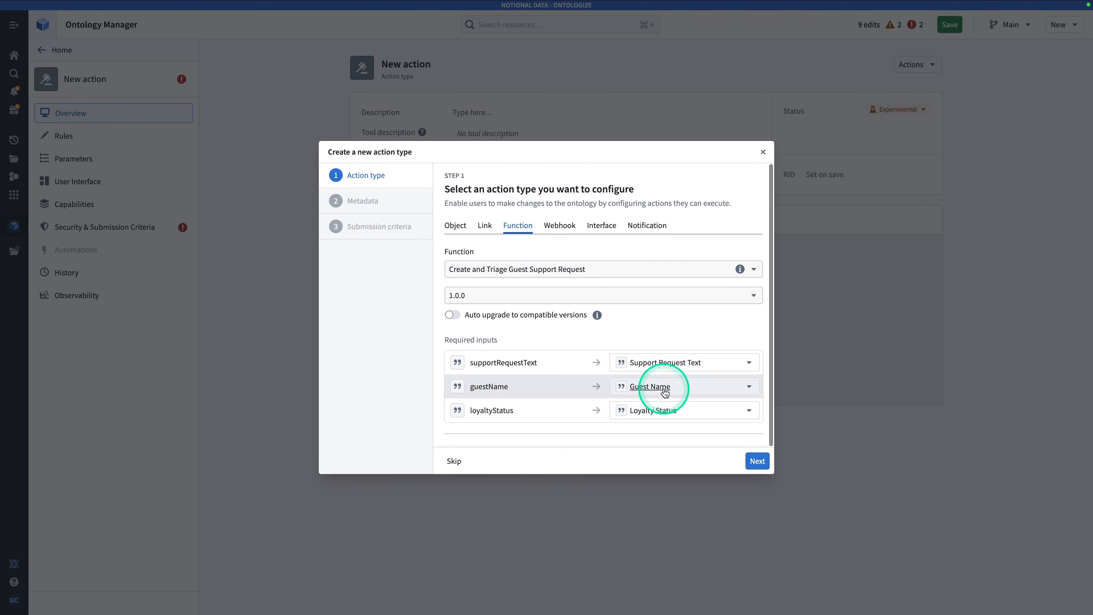
pyautogui.click(761, 464)
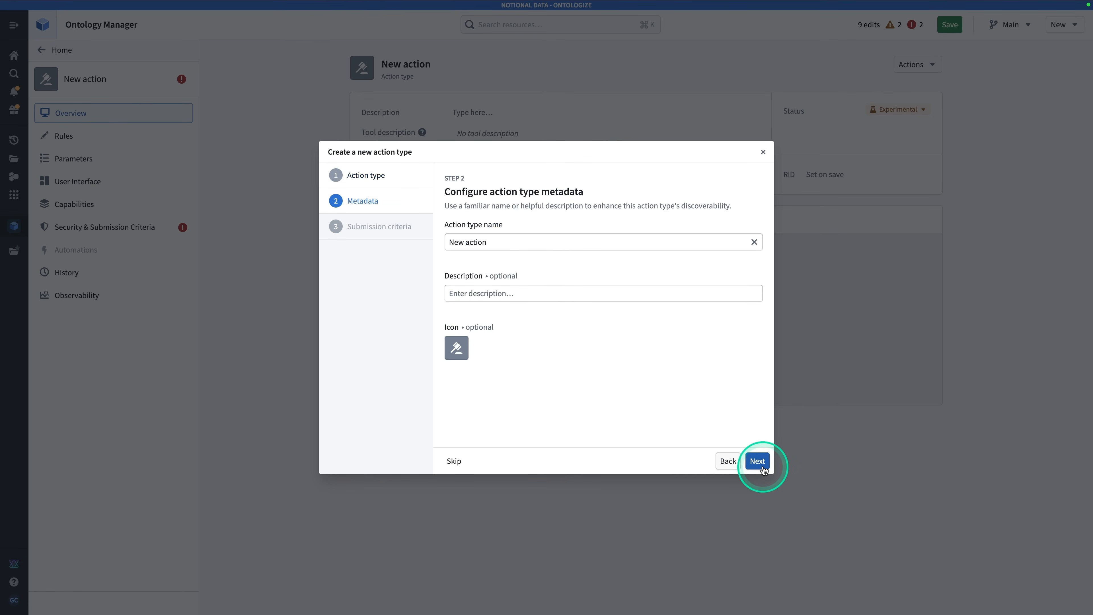
# Name the action type "Create and Triage Hotel Support Request" and create it with the default organization-wide submission criteria
pyautogui.click(560, 244)
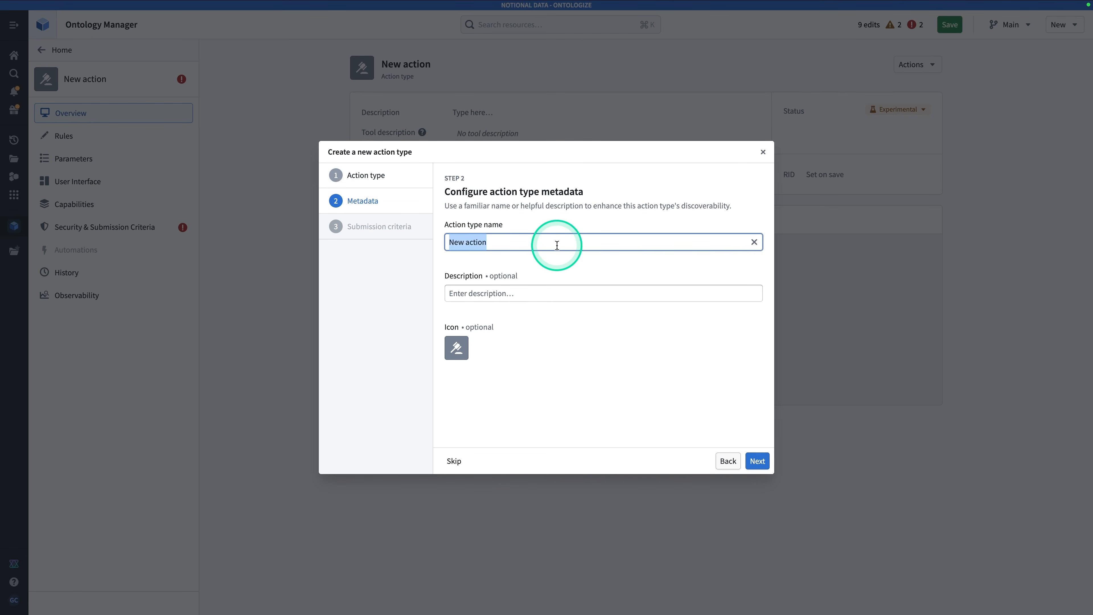
pyautogui.write('[')
pyautogui.write('reate and Triage Hotel Sup')
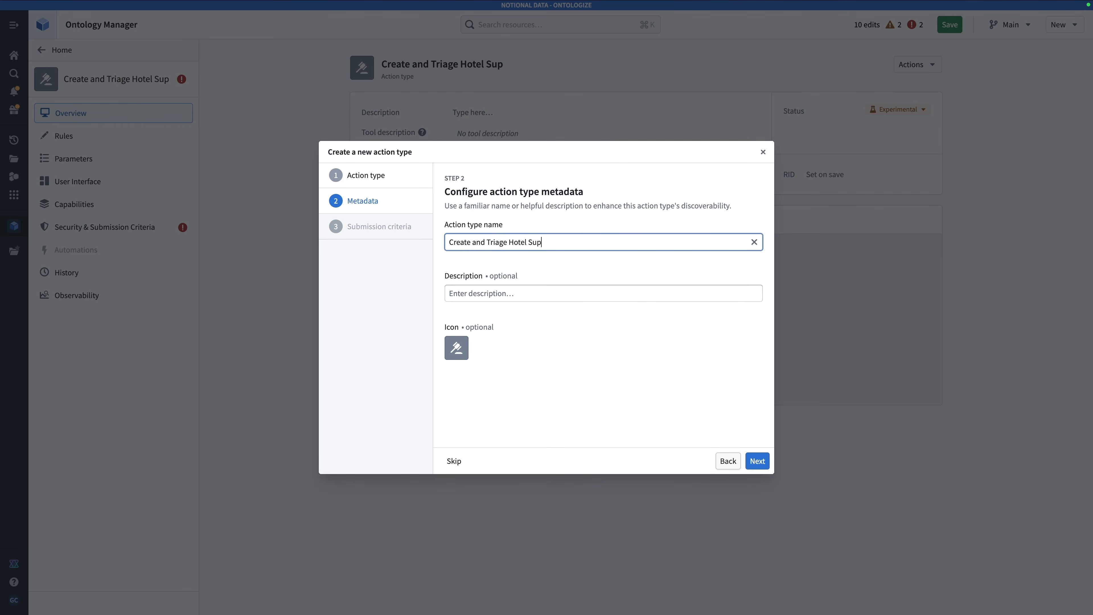
pyautogui.write('ort Request')
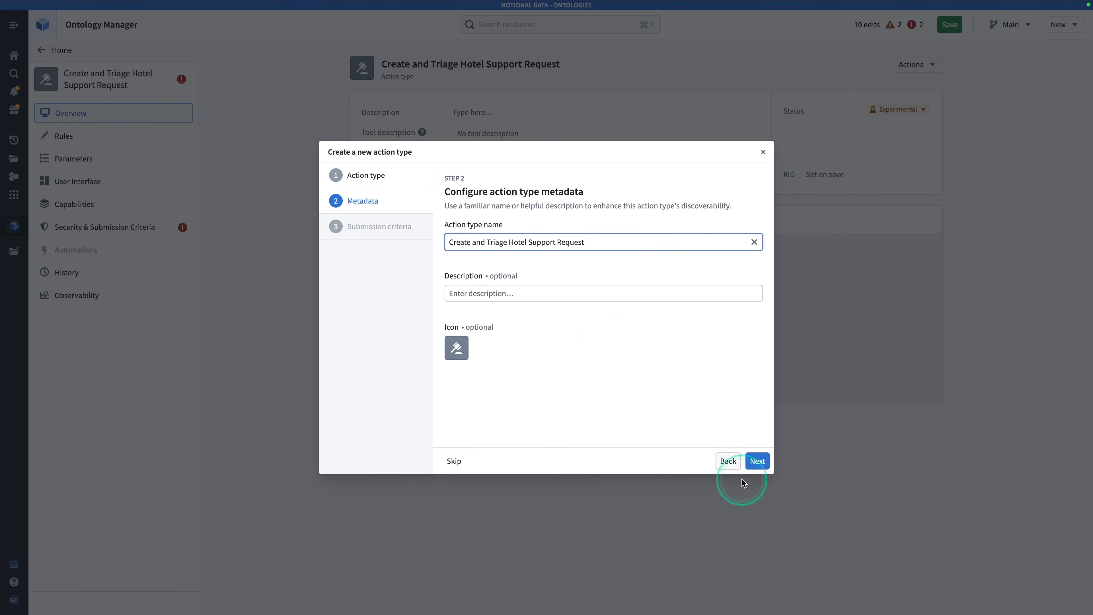
pyautogui.click(763, 462)
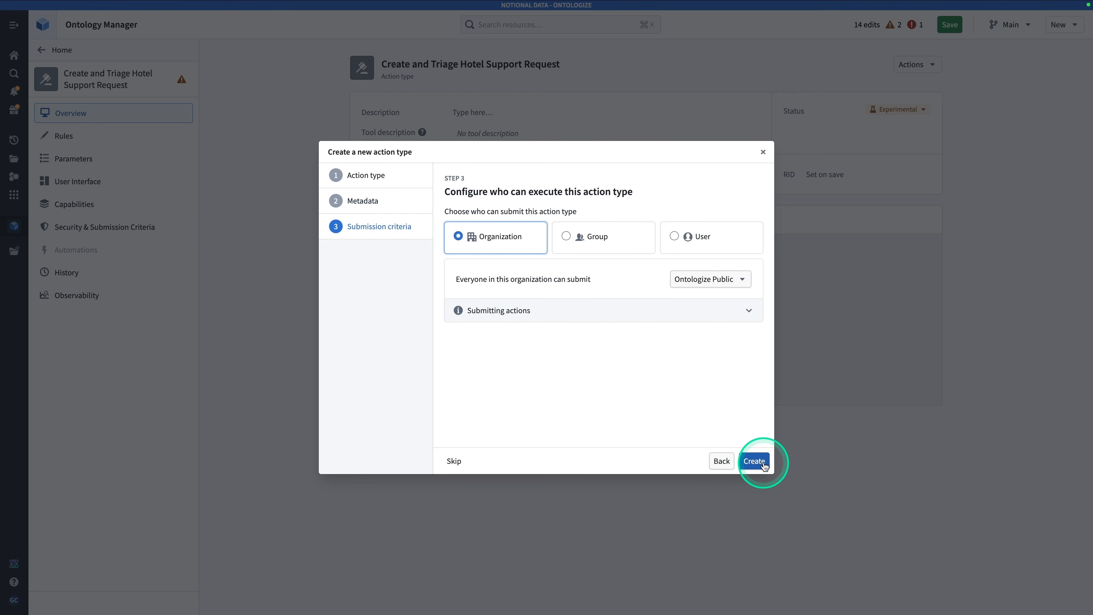
pyautogui.click(755, 462)
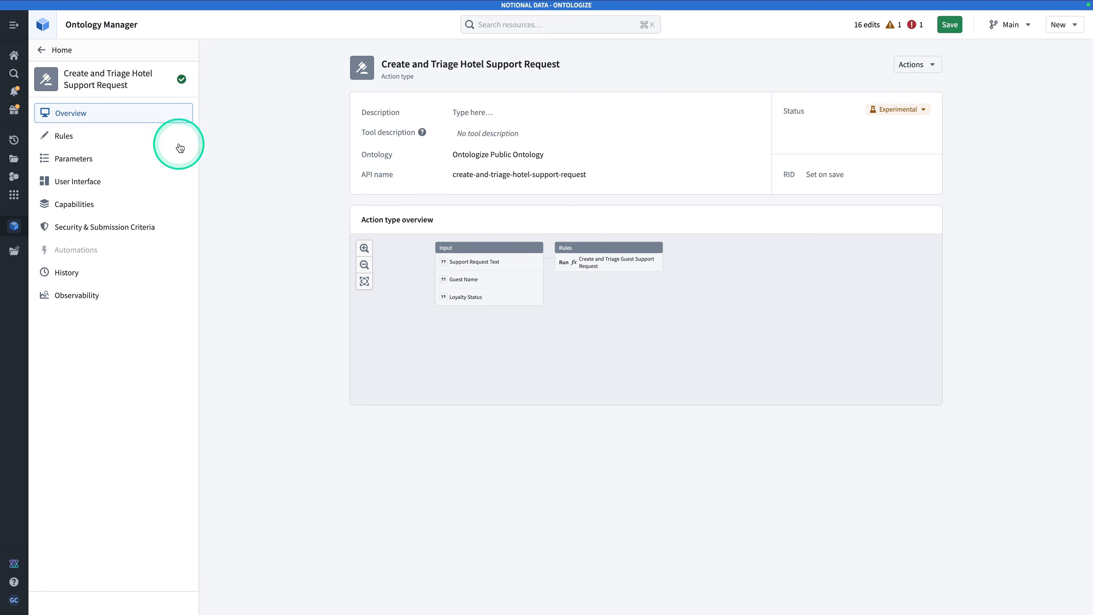
# Save the new action type's changes to the ontology
pyautogui.click(107, 225)
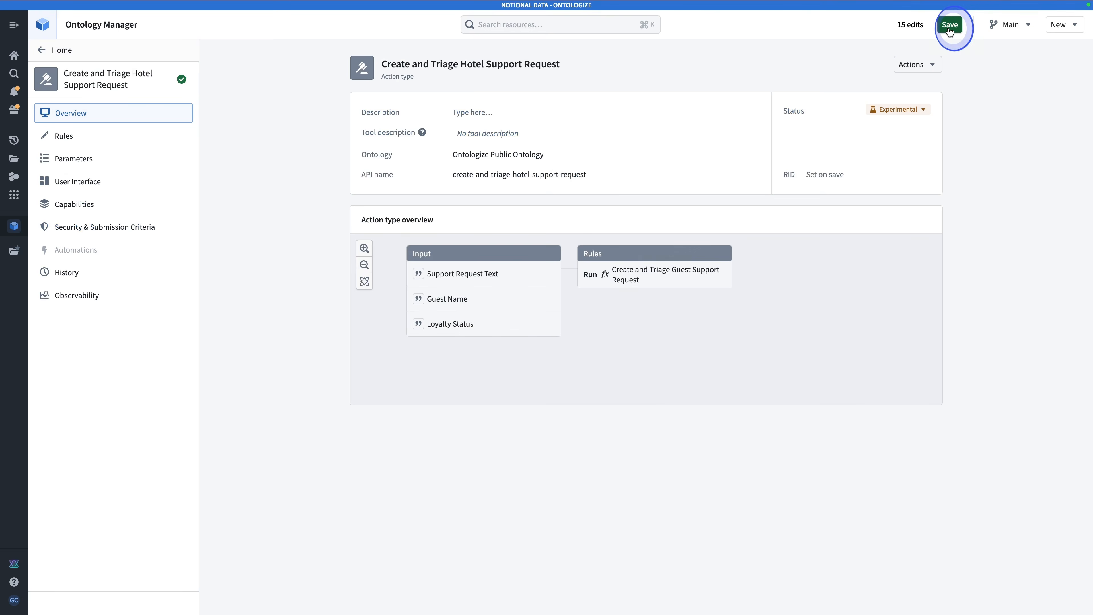
pyautogui.click(951, 26)
pyautogui.click(765, 470)
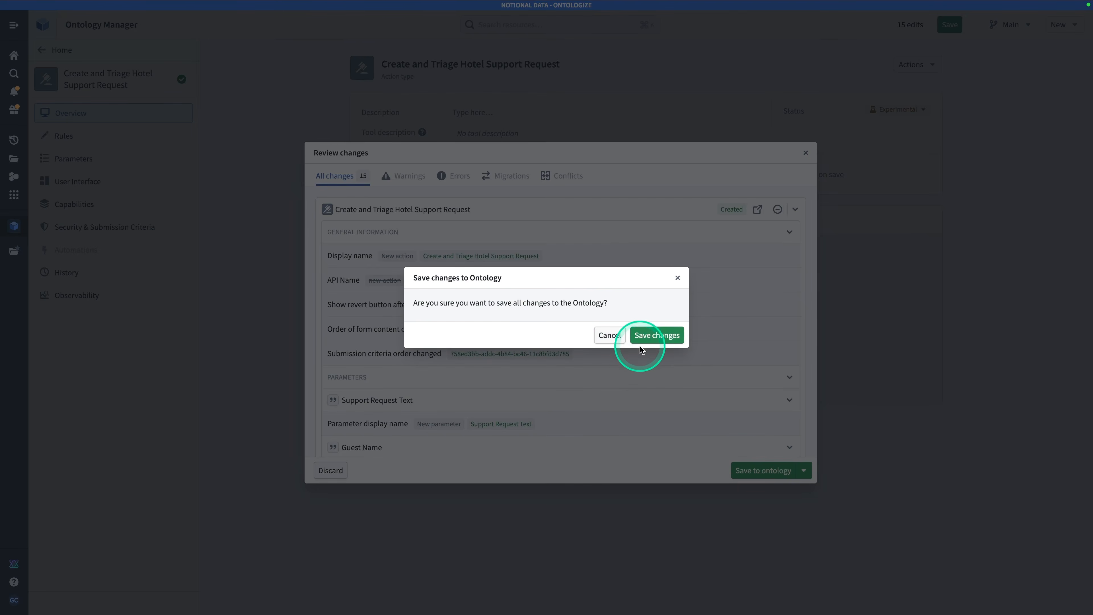
pyautogui.click(640, 344)
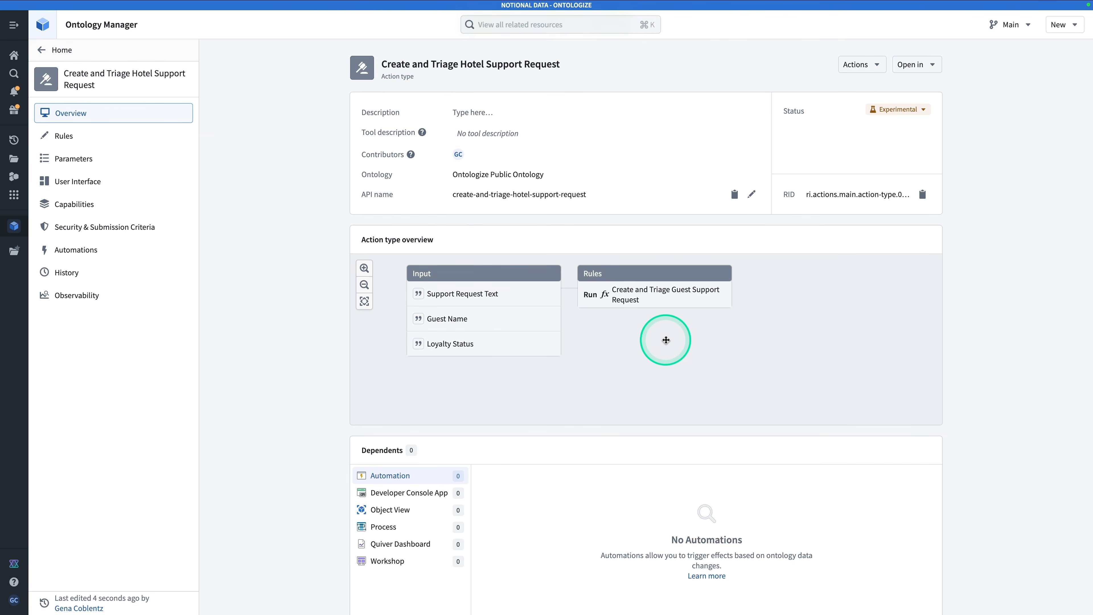
# Switch to Workshop and create a blank module named "Function Testing" in the suggested project location
pyautogui.press('super+j')
pyautogui.write('workshop')
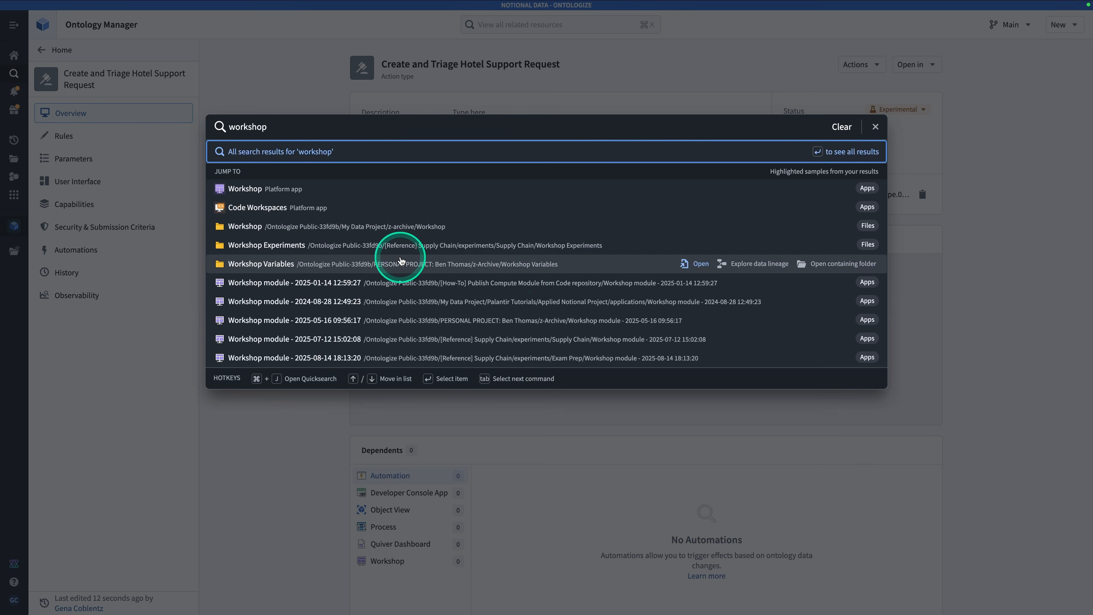
pyautogui.click(348, 190)
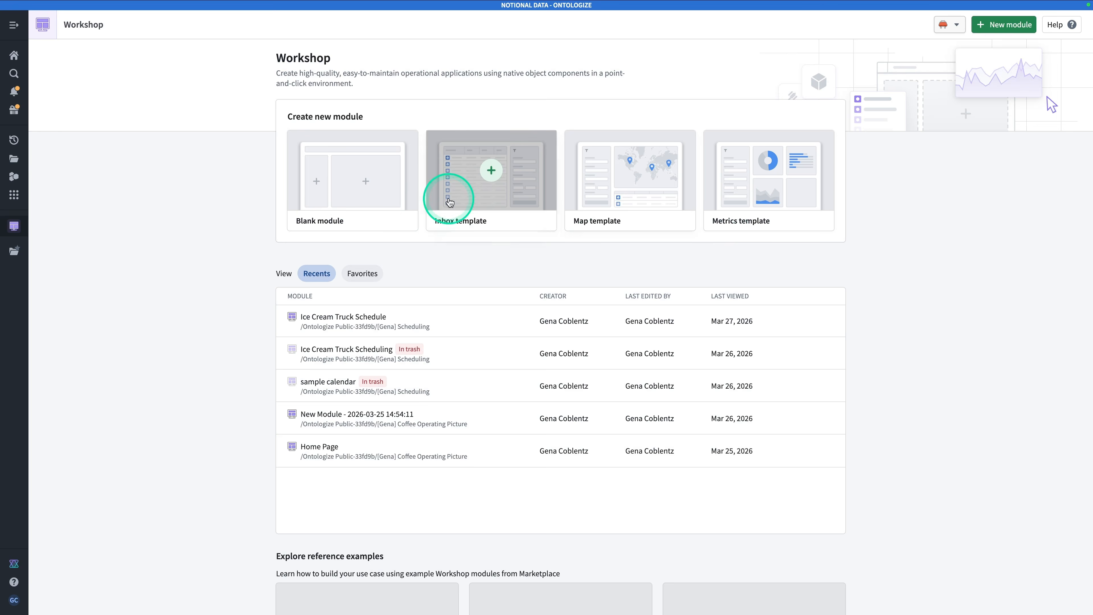
pyautogui.click(344, 185)
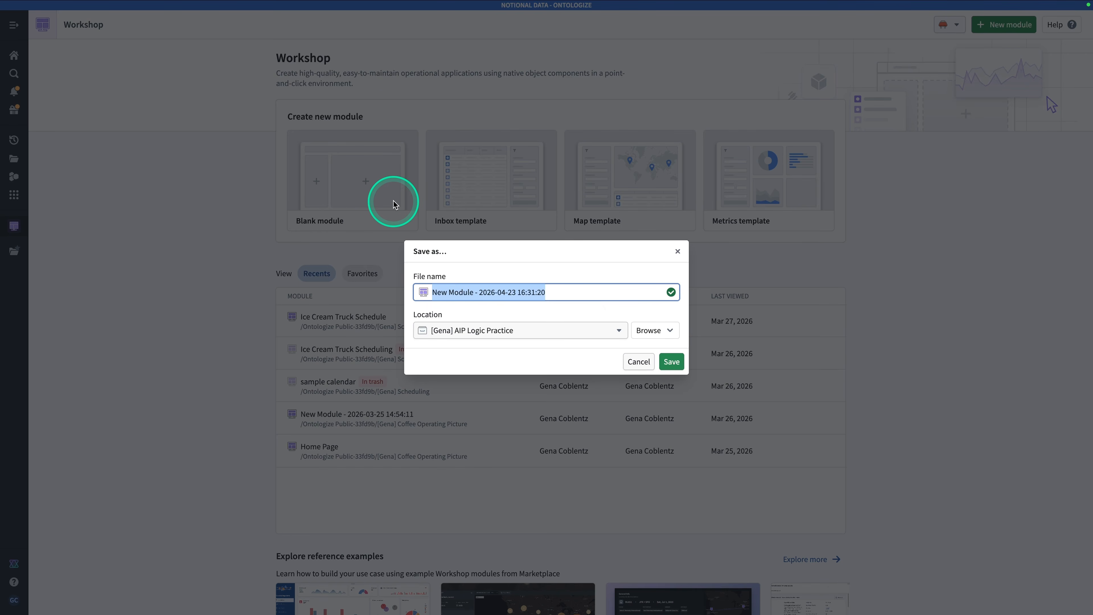
pyautogui.write('Function Testin')
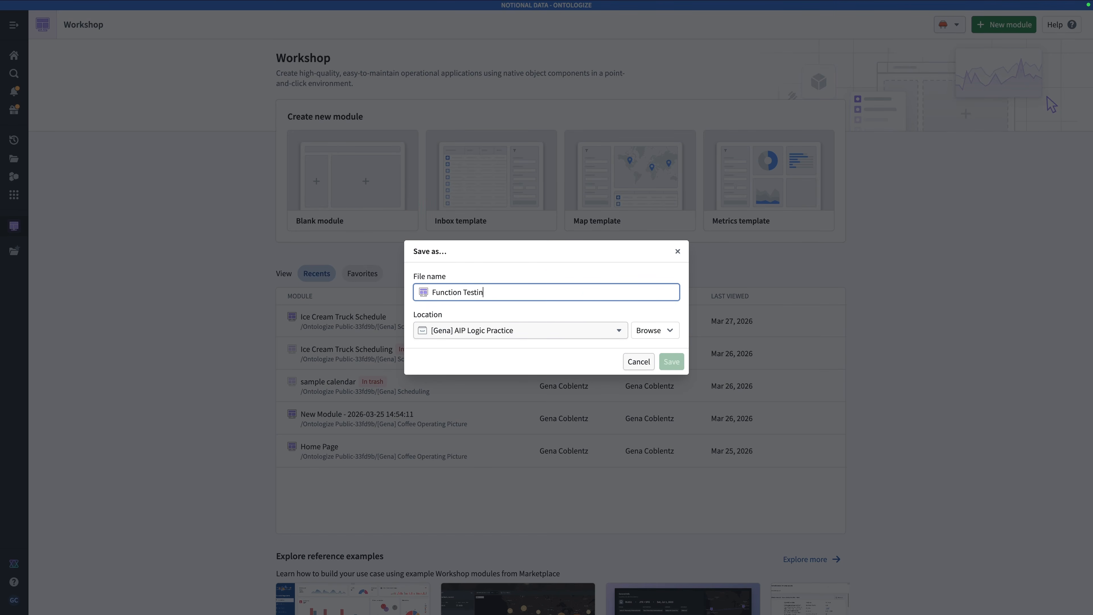
pyautogui.write('g')
pyautogui.click(671, 361)
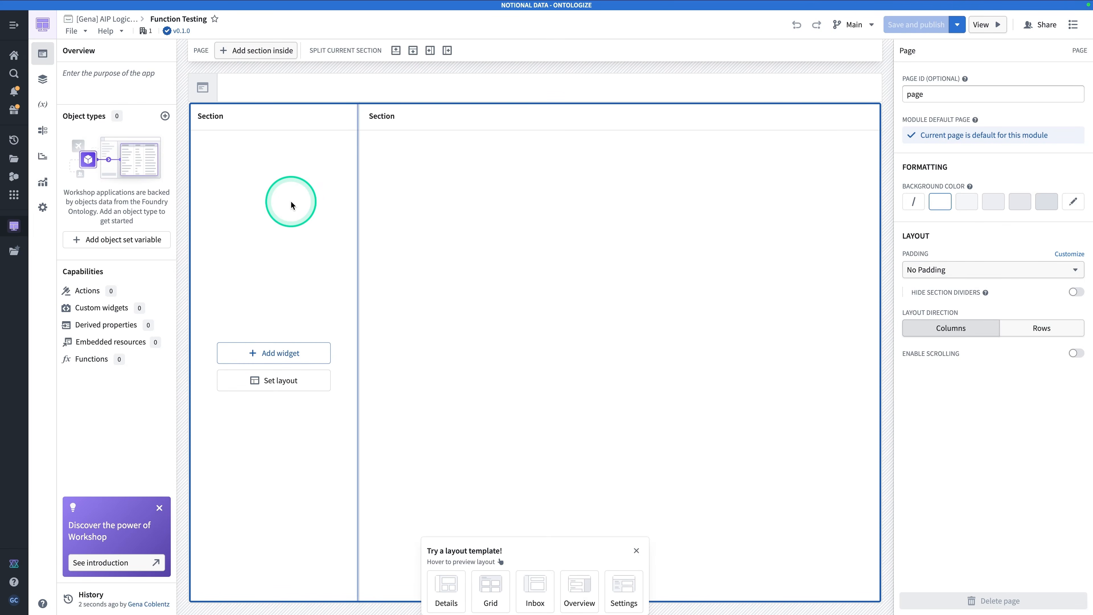
# Add an Inline Action Form or Table widget to the module's narrow 300 px section
pyautogui.click(290, 204)
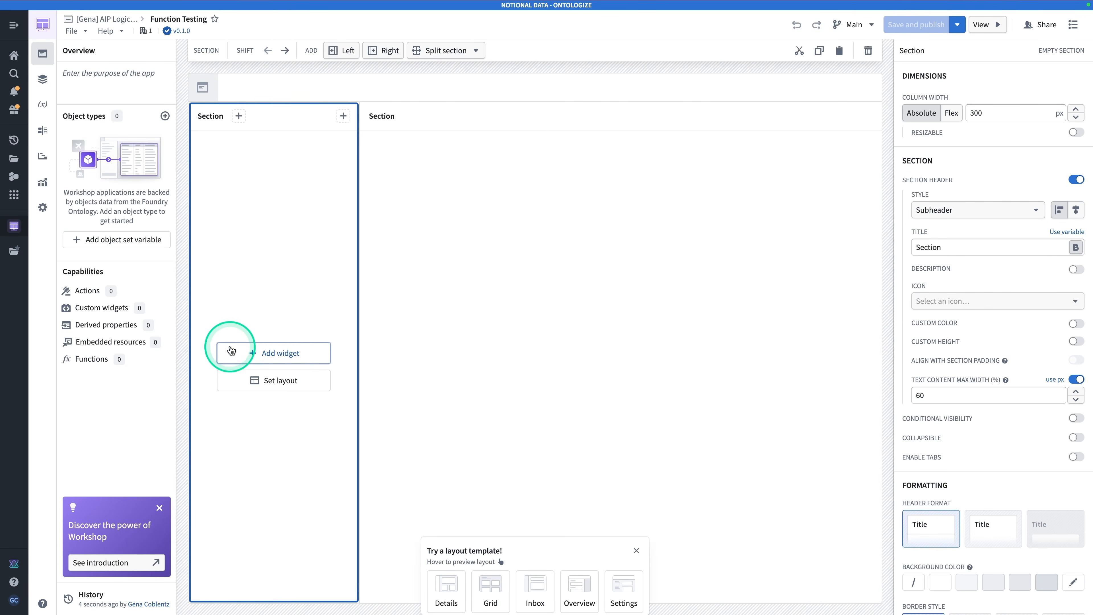
pyautogui.click(275, 354)
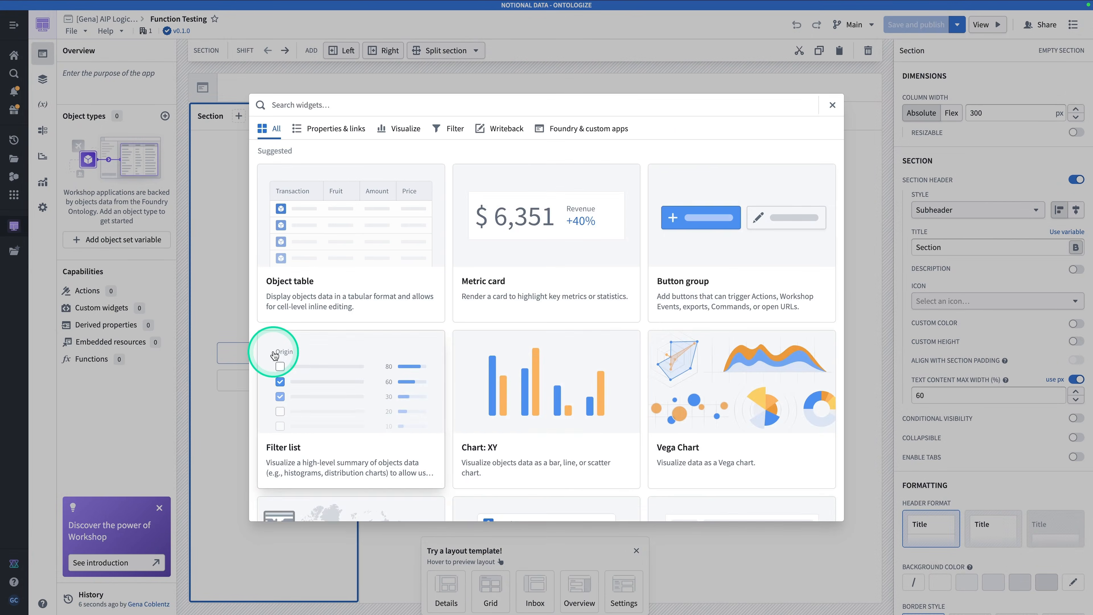
pyautogui.write('in line')
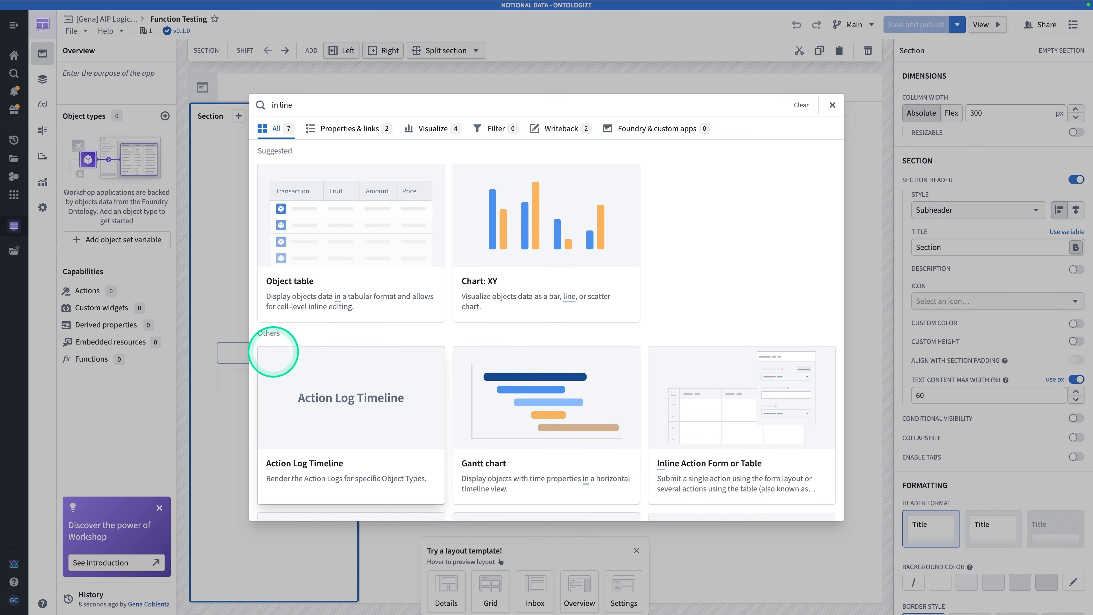
pyautogui.click(708, 435)
# Title the form section "1. Submit a Request" and the empty section "2. View the Submitted Request"
pyautogui.doubleClick(210, 116)
pyautogui.write('1. Submit a Request')
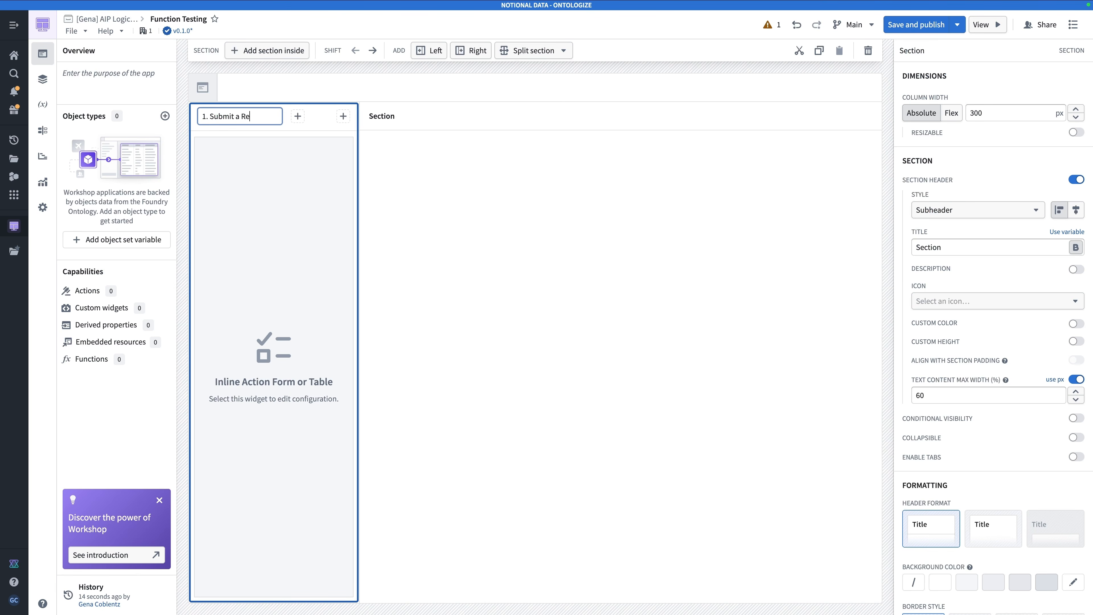
pyautogui.click(378, 117)
pyautogui.click(378, 118)
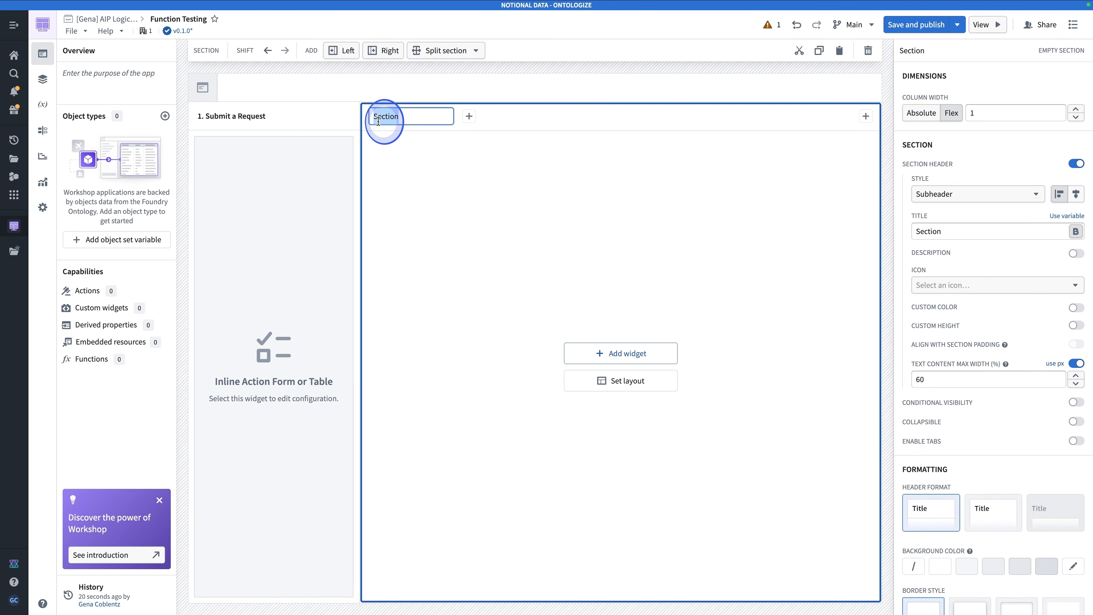
pyautogui.write('2. Vie')
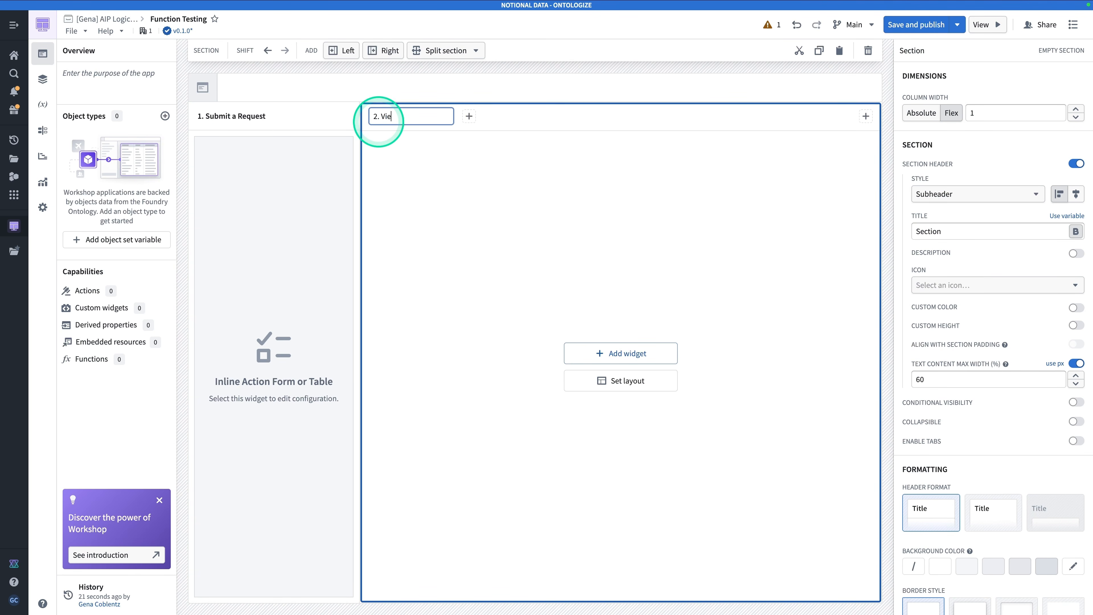
pyautogui.write('w the')
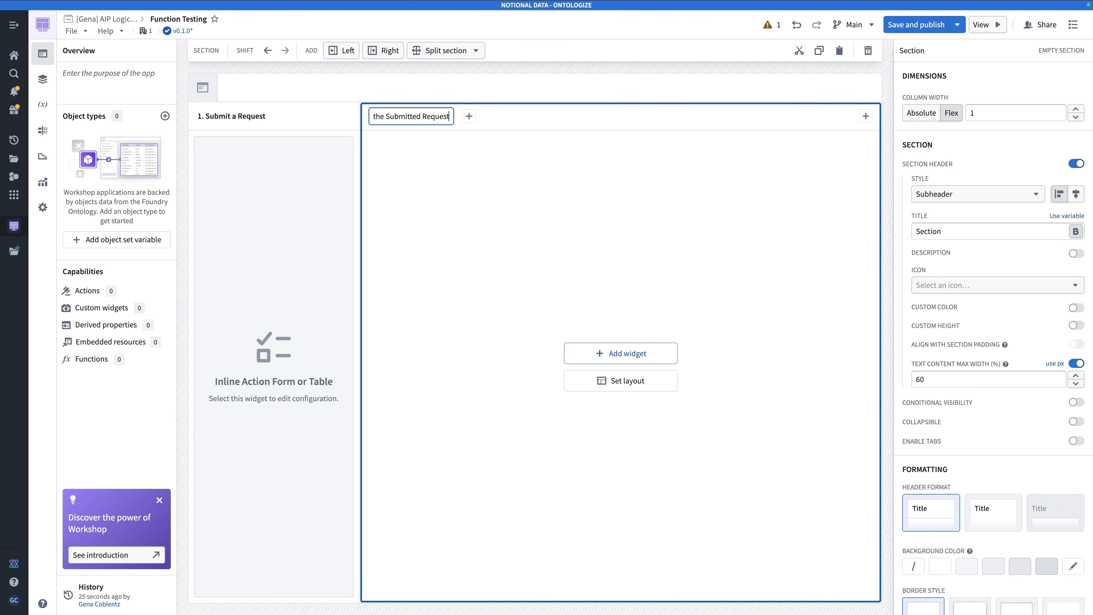
pyautogui.press('Return')
# Set the inline form widget's action to the Create and Triage Hotel Support Request action type
pyautogui.click(324, 235)
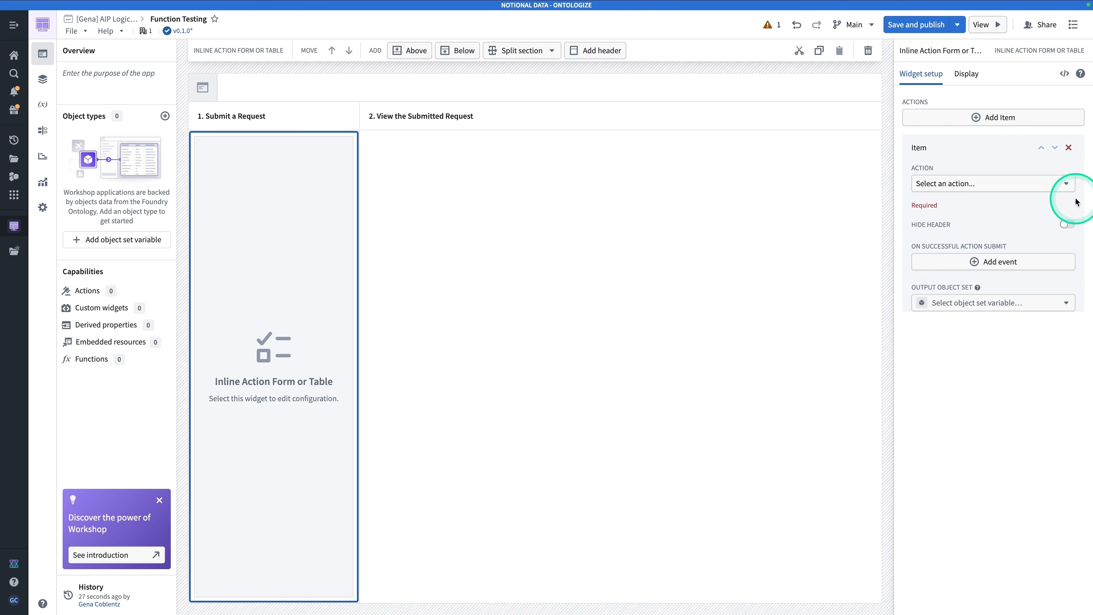
pyautogui.write('c')
pyautogui.write('reate and')
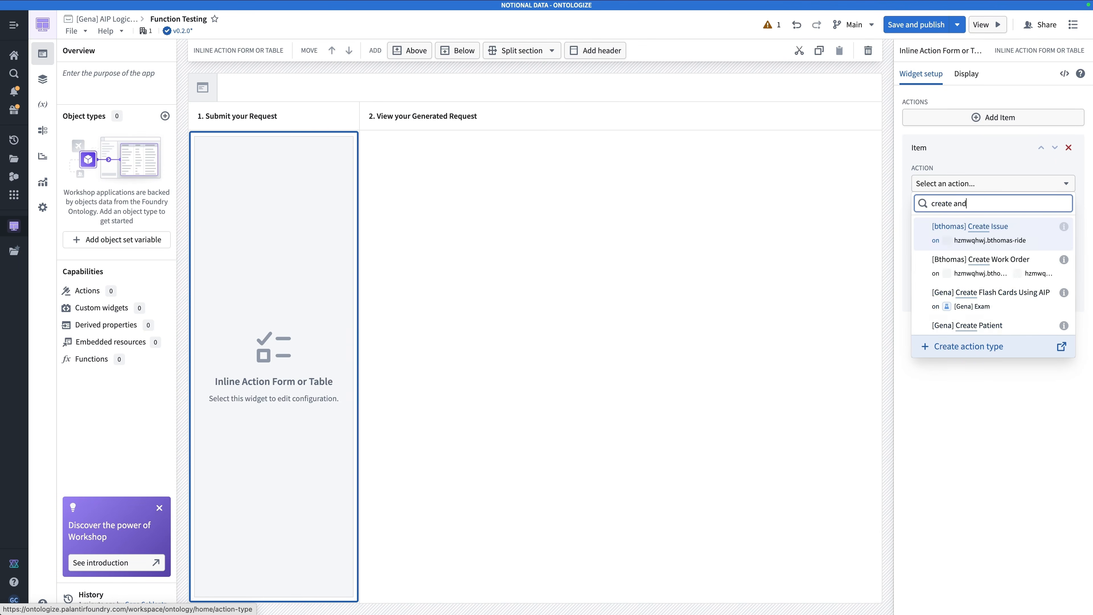
pyautogui.write(' tri')
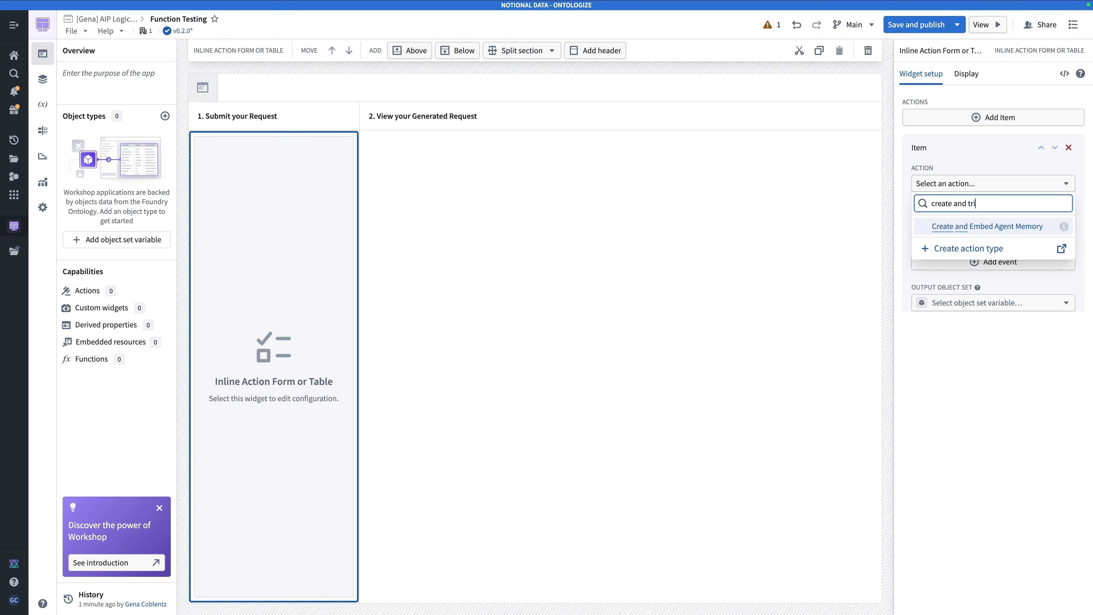
pyautogui.write('age')
pyautogui.click(1014, 233)
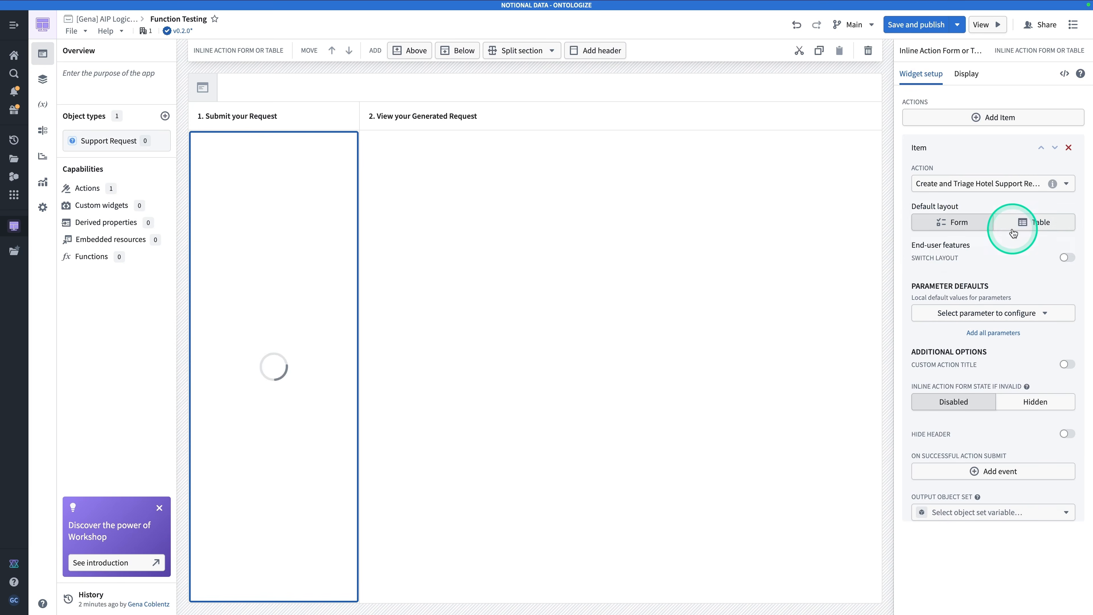
# Create a new output object set variable for the inline action form and inspect its definition
pyautogui.click(1003, 512)
pyautogui.click(996, 532)
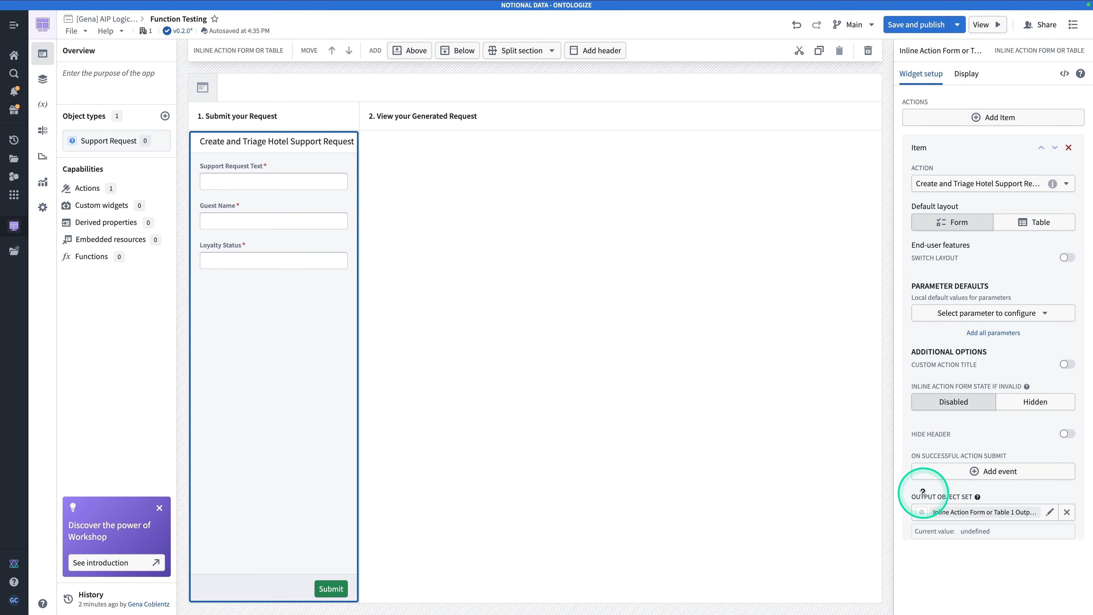
pyautogui.click(969, 512)
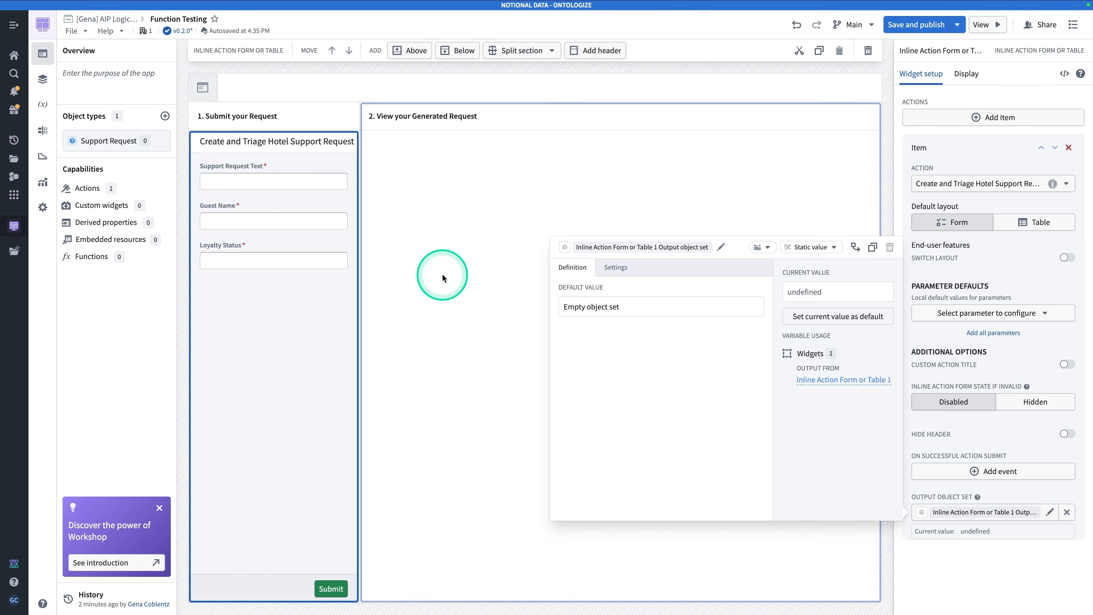
pyautogui.click(446, 275)
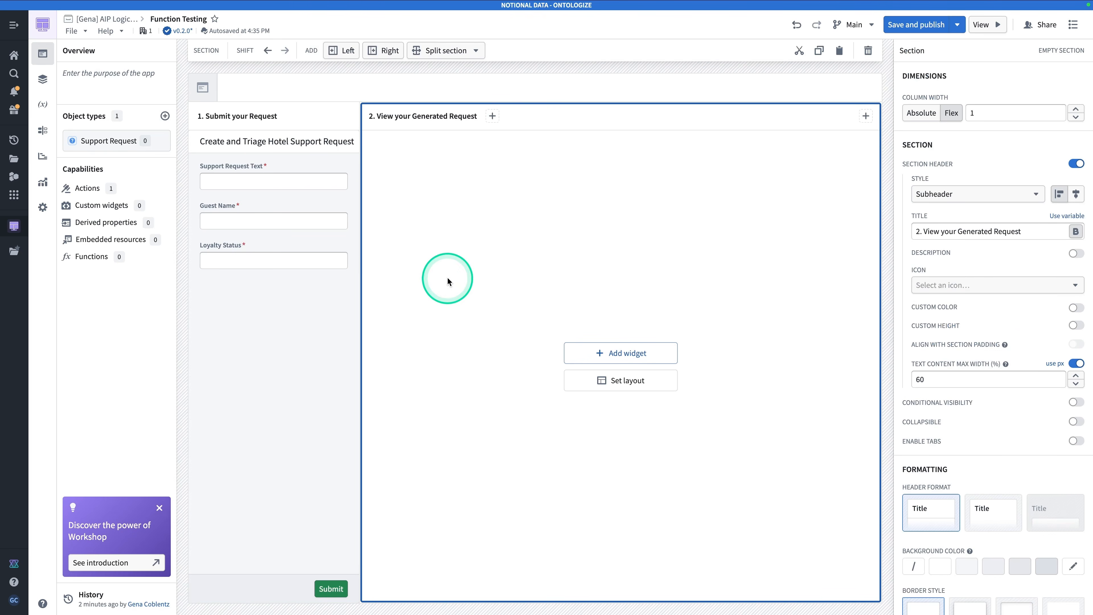
pyautogui.click(644, 348)
pyautogui.write('list')
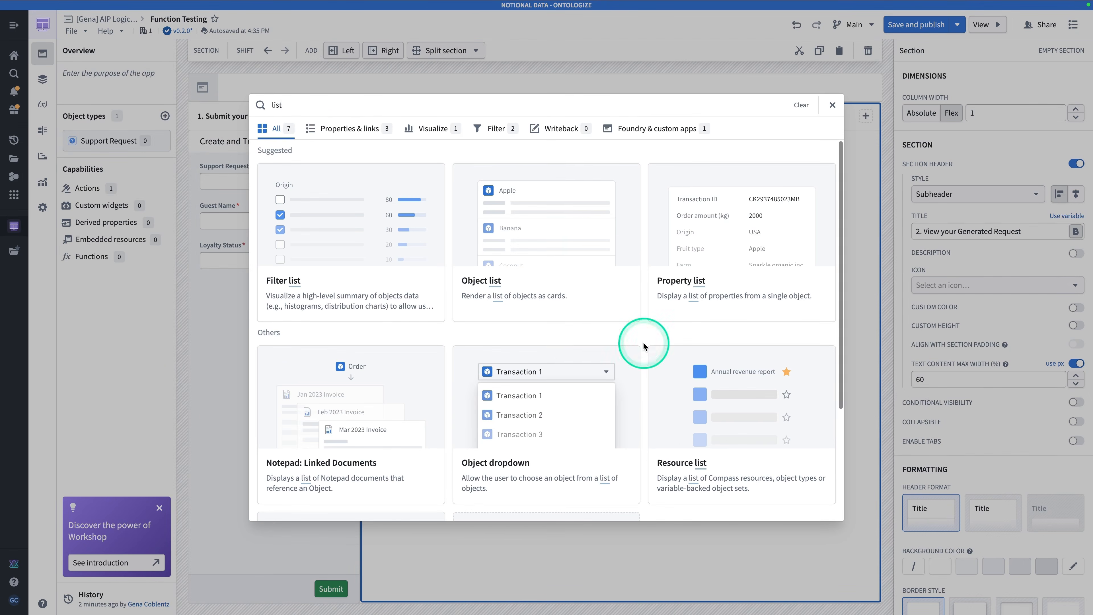
pyautogui.click(634, 318)
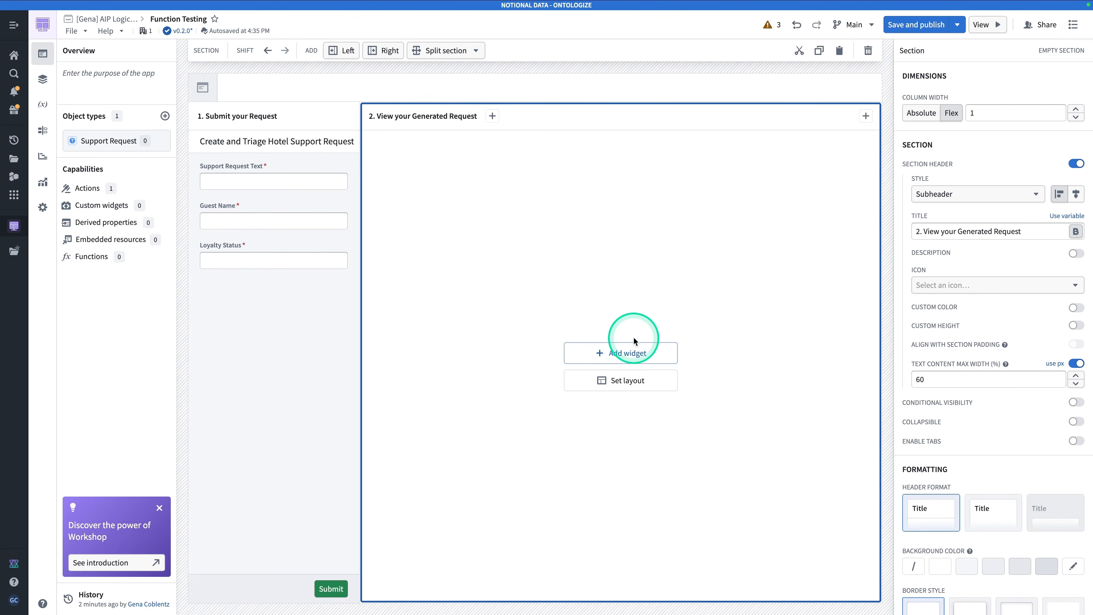
# Add a Property list widget to the "2. View your Generated Request" section, using the inline action form's output object set as its input
pyautogui.click(628, 356)
pyautogui.write('proper')
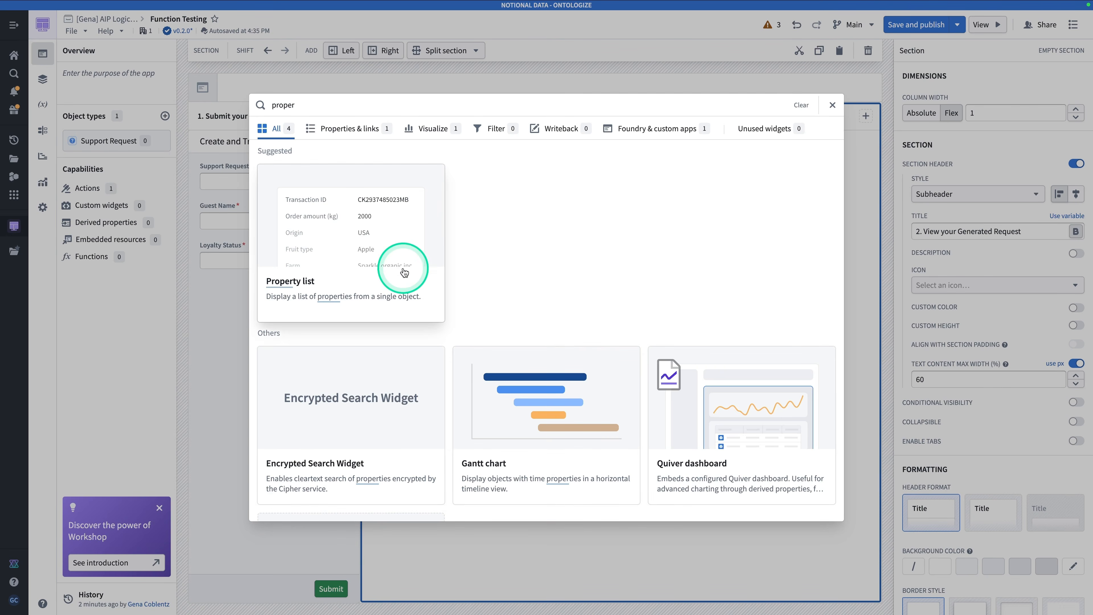
pyautogui.click(403, 267)
pyautogui.click(996, 120)
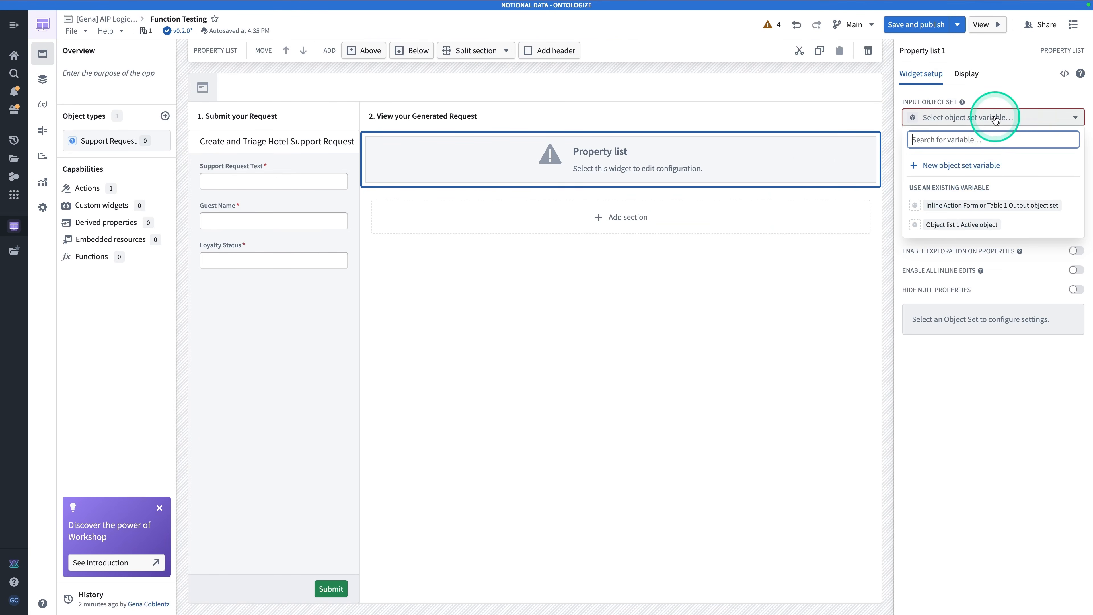
pyautogui.click(976, 206)
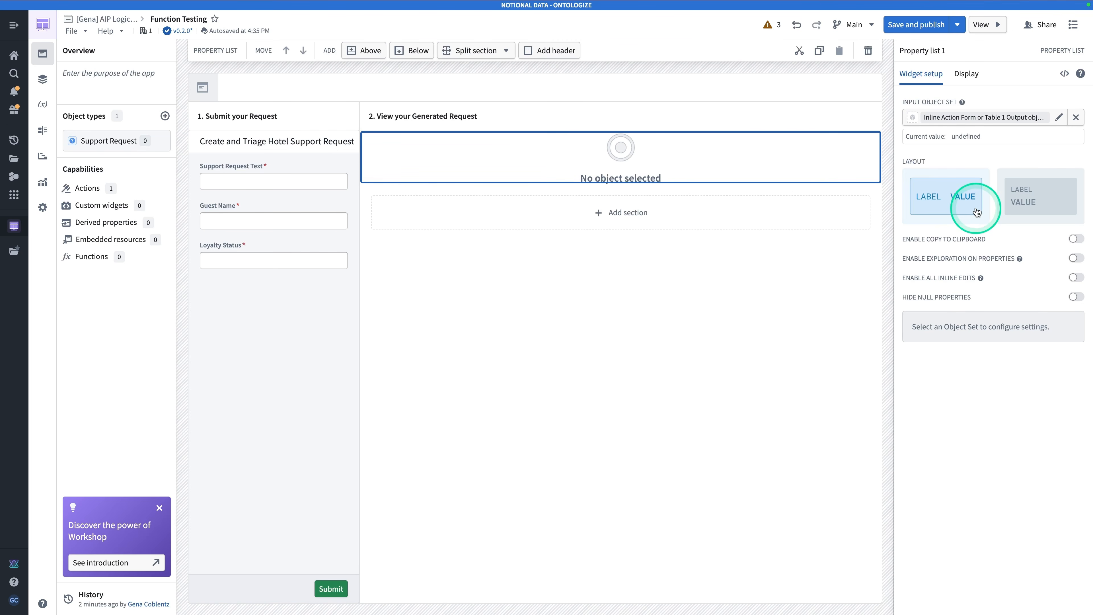
# Submit a test request reading "The shower water is only cold" with the guest's name and loyalty status Gold
pyautogui.click(275, 181)
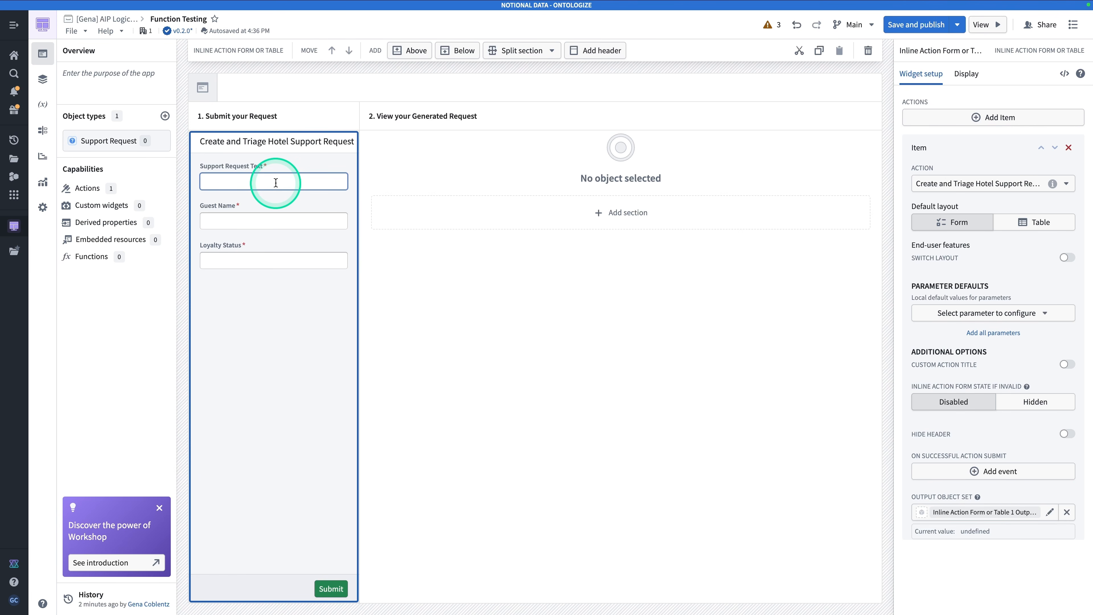
pyautogui.write('The shower water is only cold')
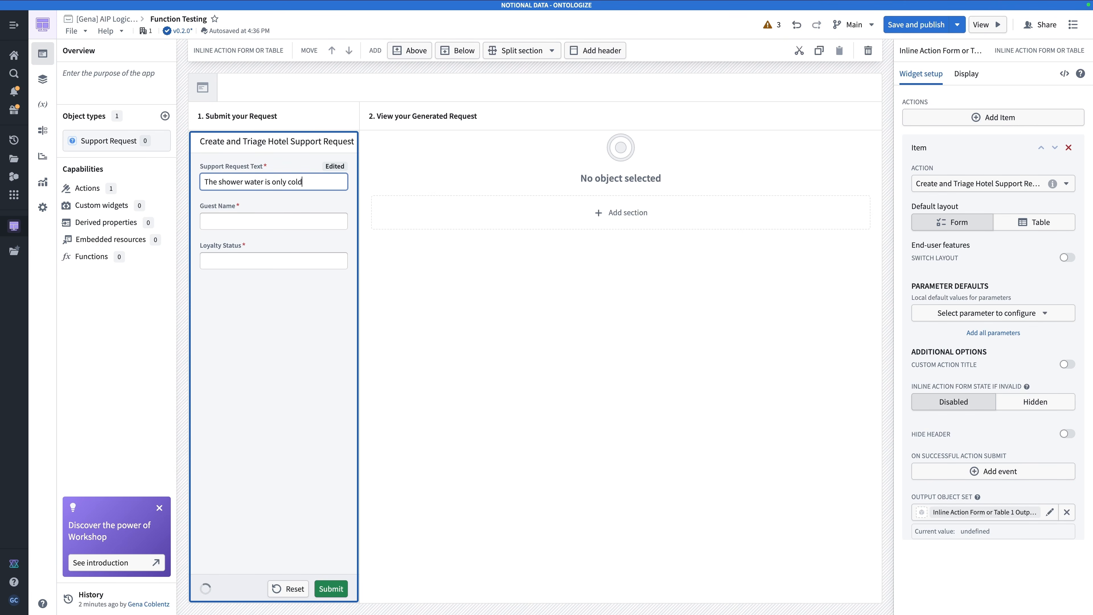
pyautogui.press('Tab')
pyautogui.write('Gena')
pyautogui.press('Tab')
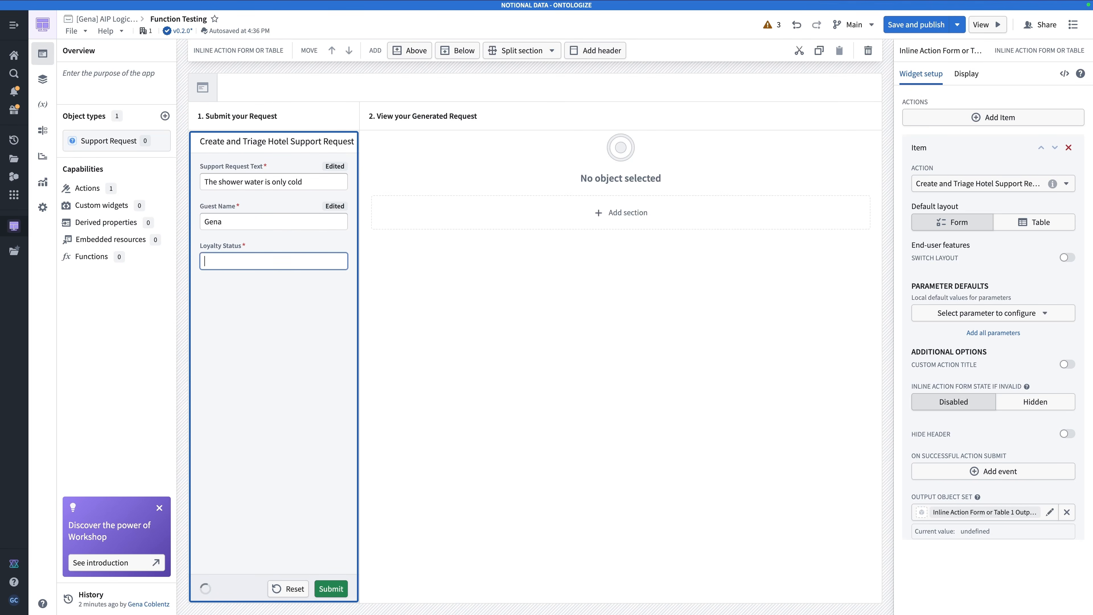
pyautogui.write('Gold')
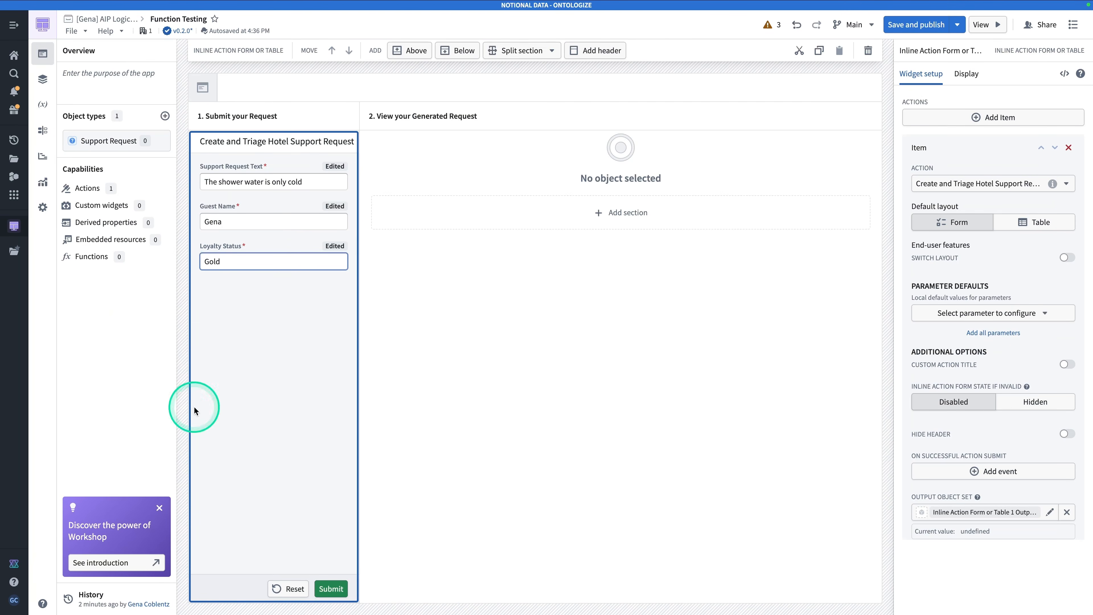
pyautogui.click(332, 588)
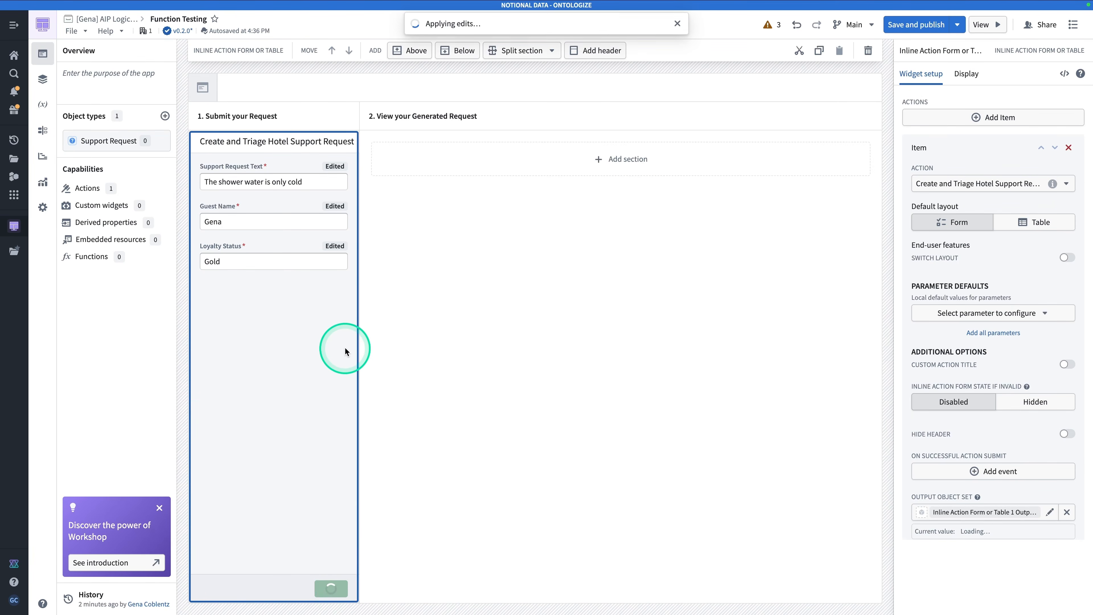
# Add all Support Request properties to the property list and set its number of columns to 1
pyautogui.click(42, 79)
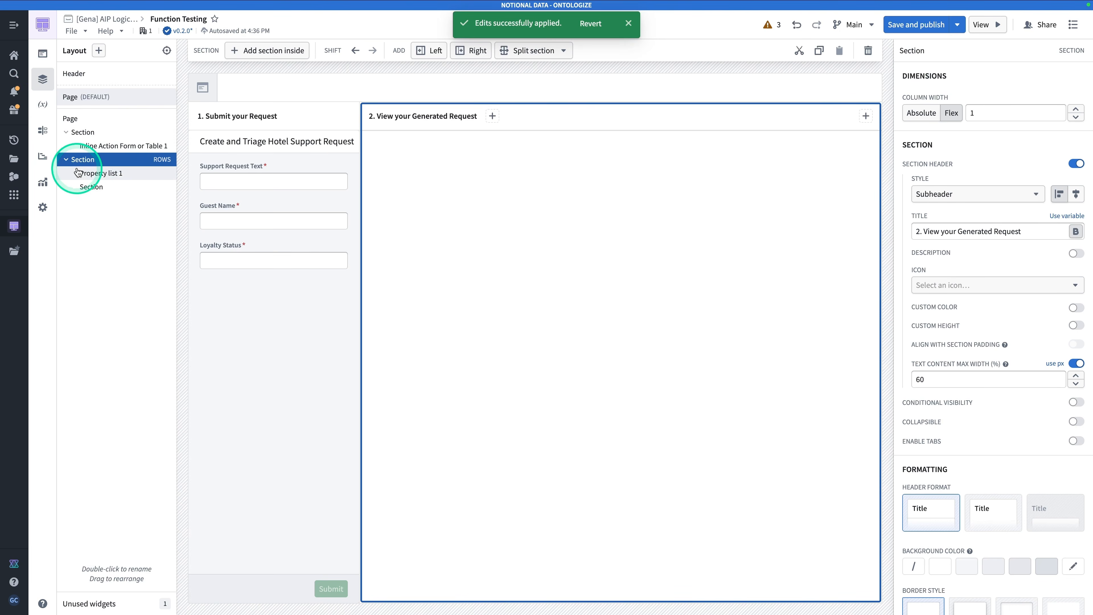
pyautogui.click(103, 172)
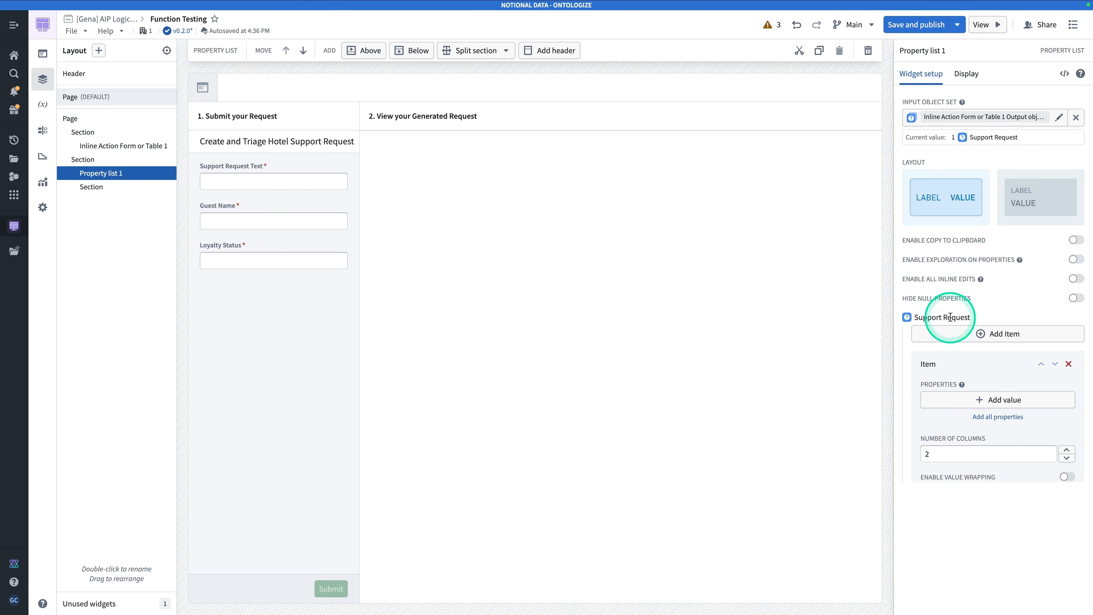
pyautogui.click(996, 425)
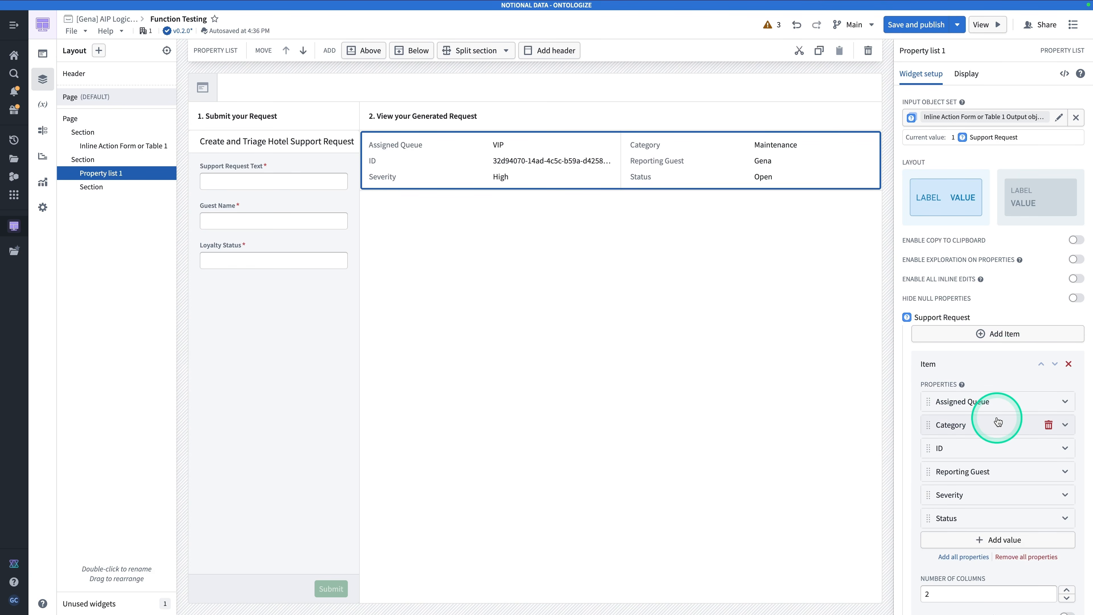
pyautogui.scroll(-1, 999, 422)
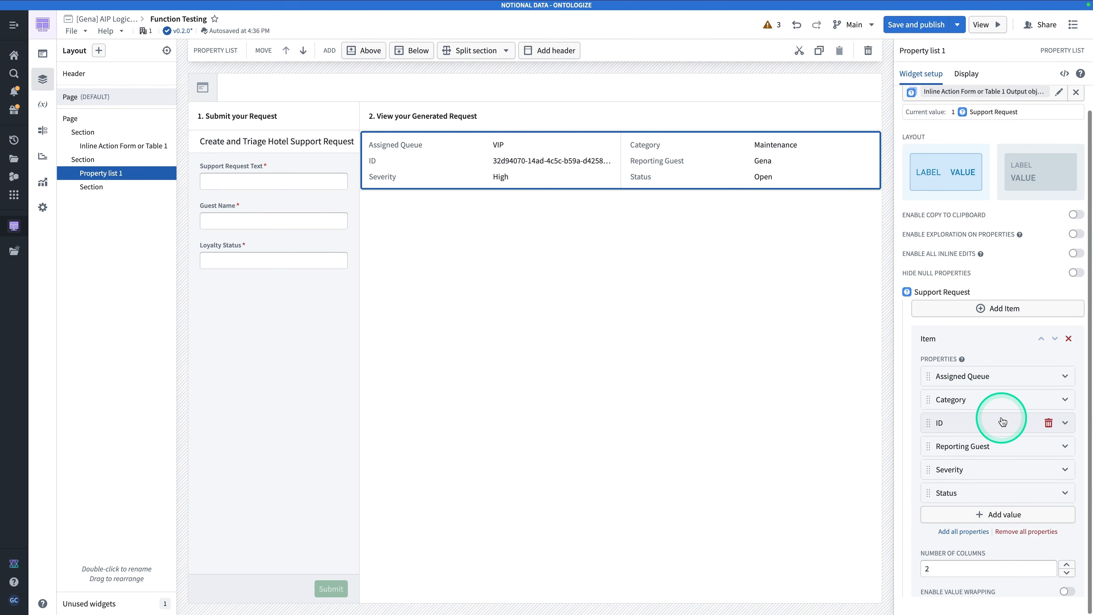
pyautogui.click(1066, 573)
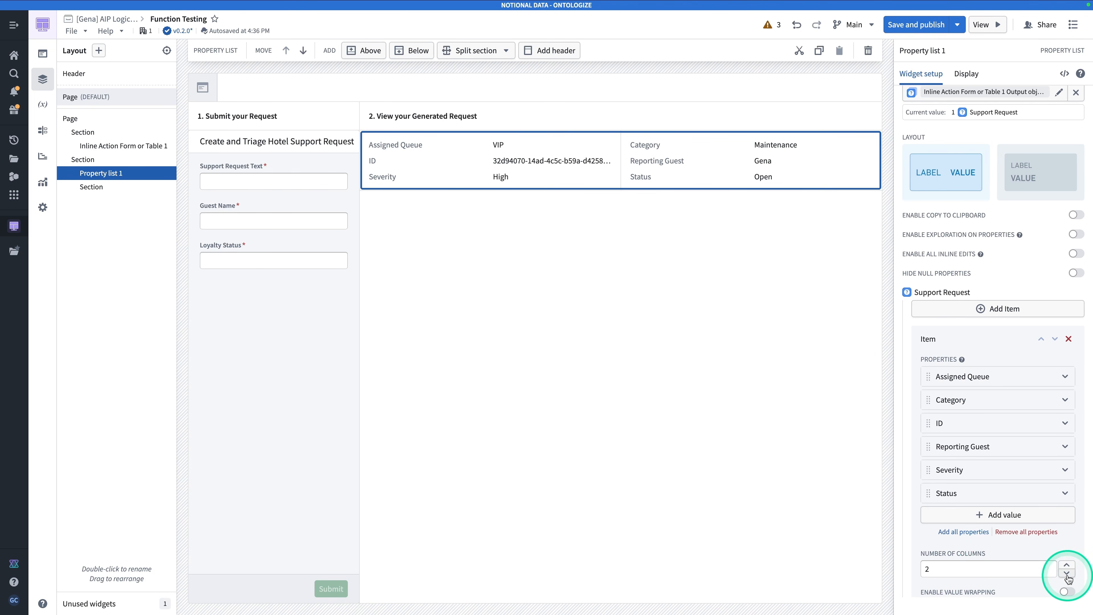
pyautogui.click(562, 274)
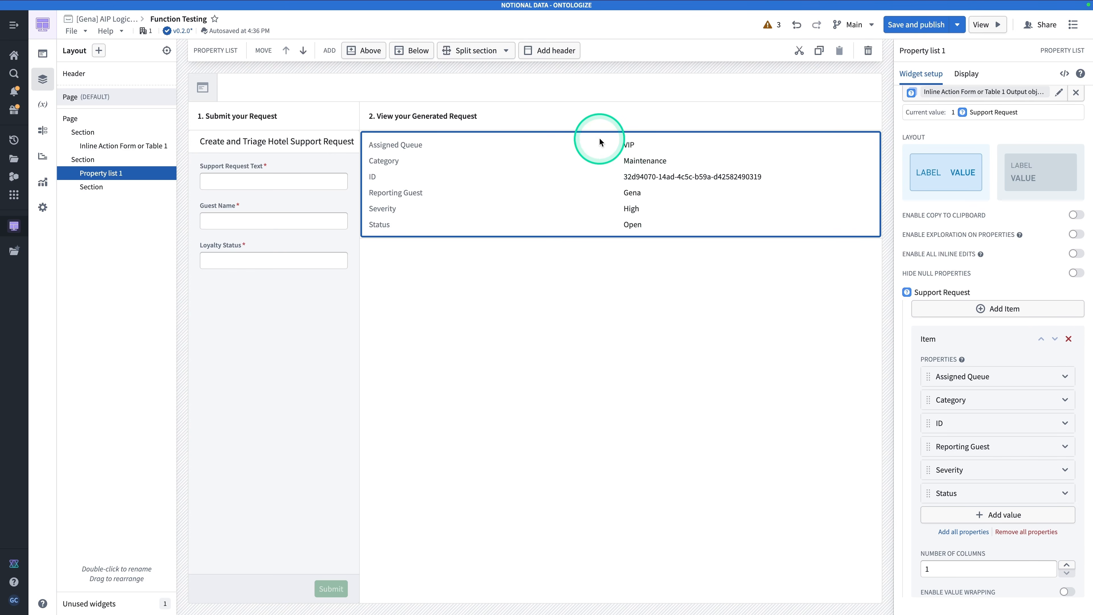
# Submit a second test request reading "The shower will only produce hot water" with the guest's name and loyalty status Silver
pyautogui.click(232, 194)
pyautogui.click(235, 181)
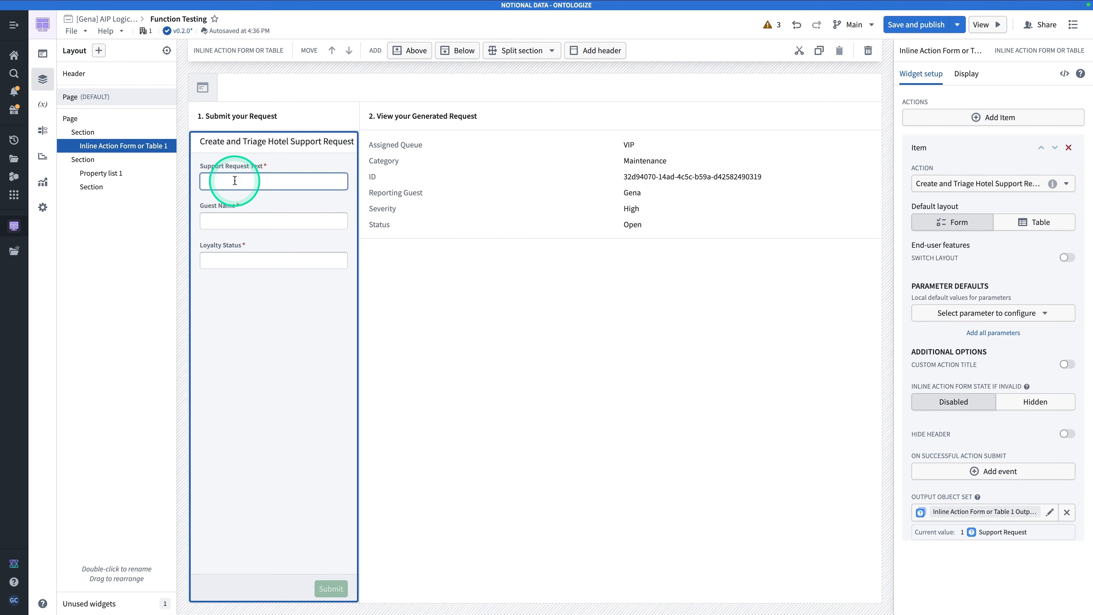
pyautogui.write('T')
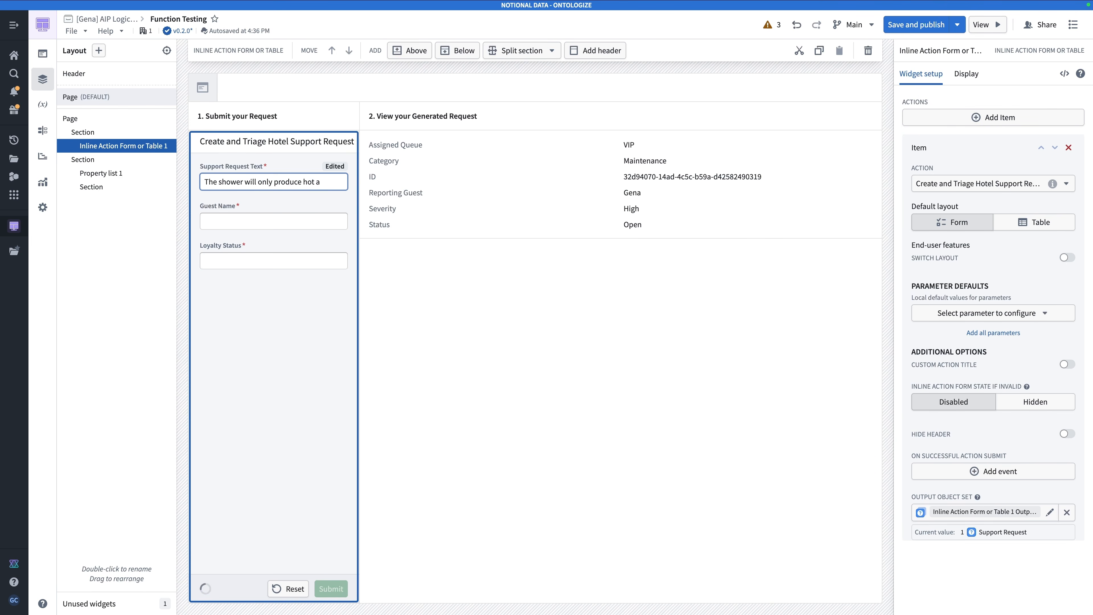
pyautogui.write('he shower will only produce hot water')
pyautogui.click(254, 218)
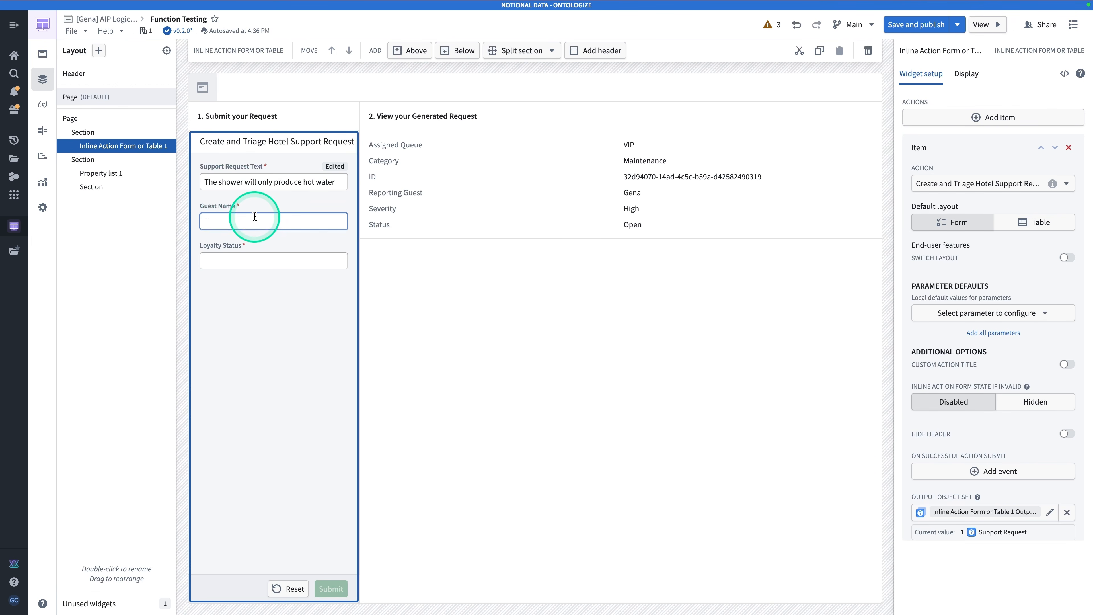
pyautogui.write('Gena')
pyautogui.press('Tab')
pyautogui.write('Silv')
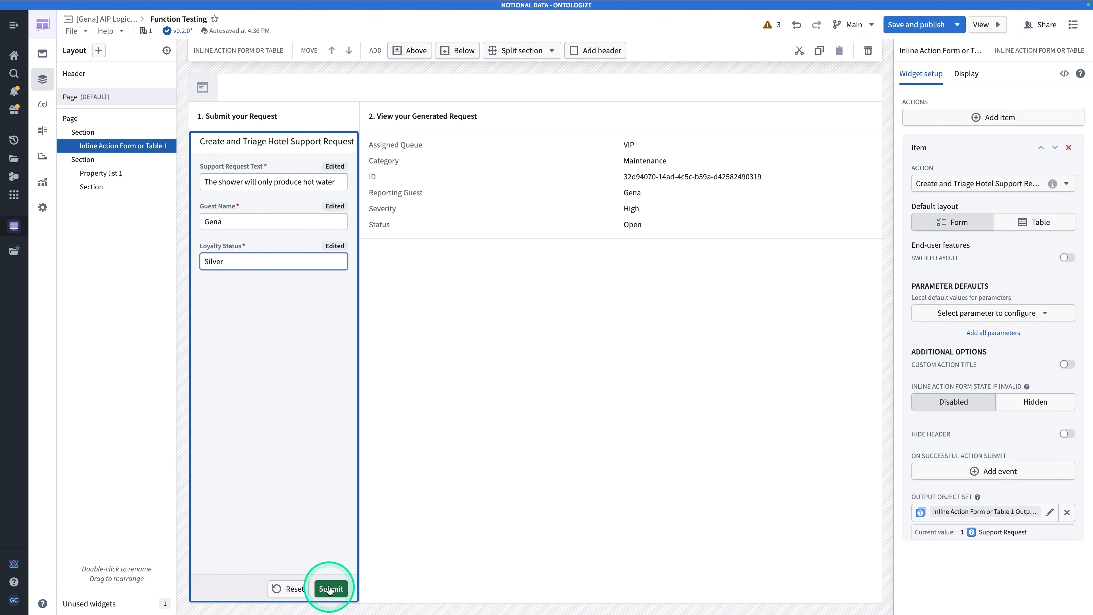
pyautogui.click(330, 590)
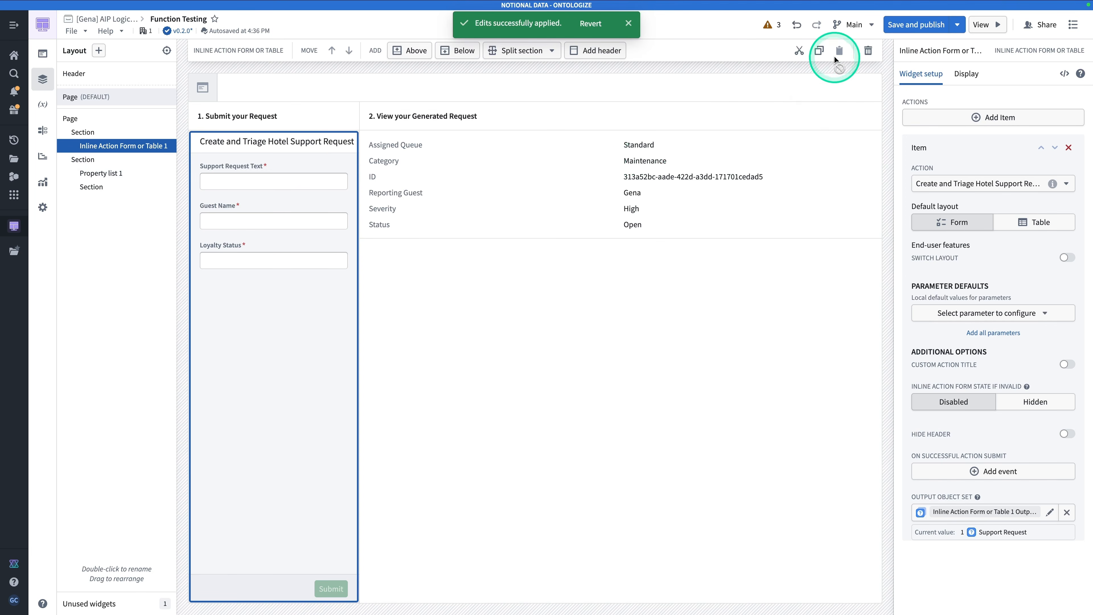
# Save and publish the Function Testing module
pyautogui.click(929, 25)
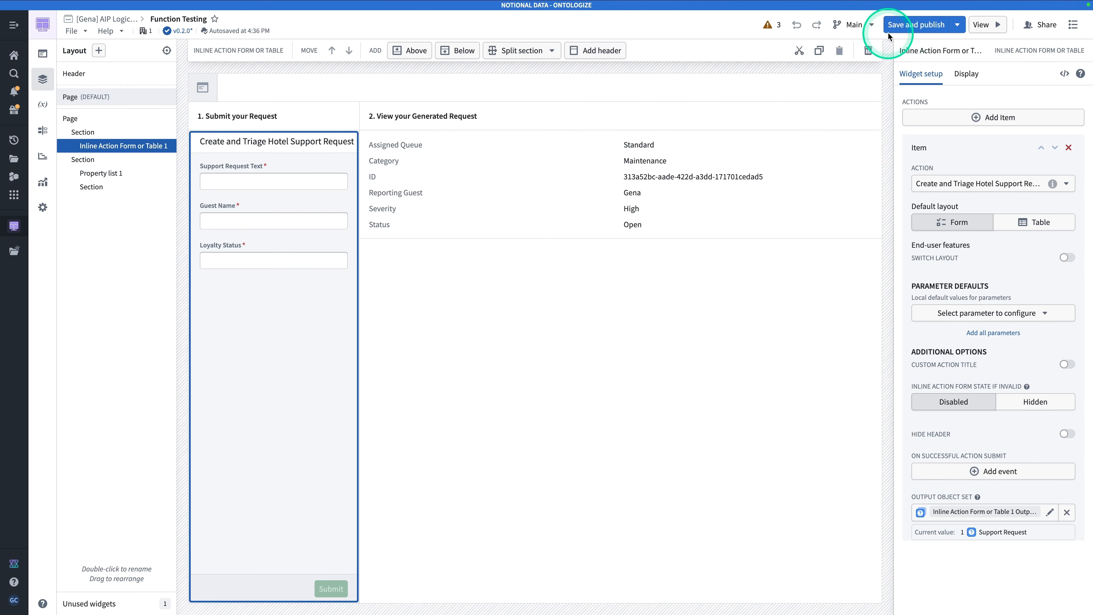